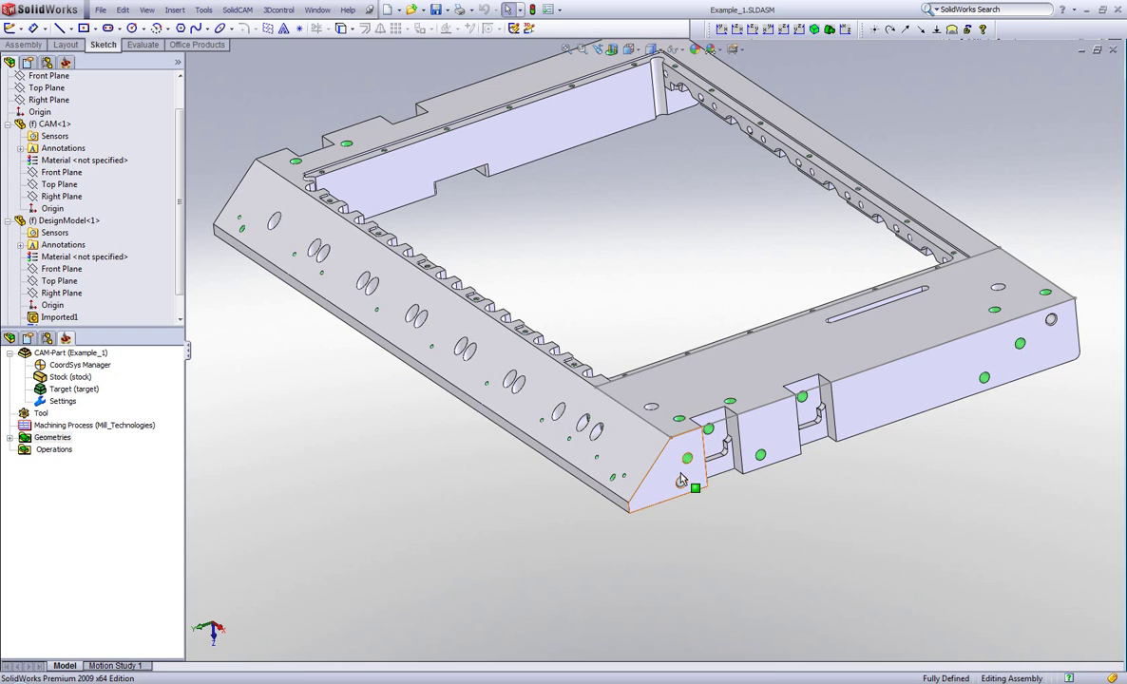
Step: Add a High Speed Surface machining operation using the Parallel cuts: Constant Z technology
right_click(53, 449)
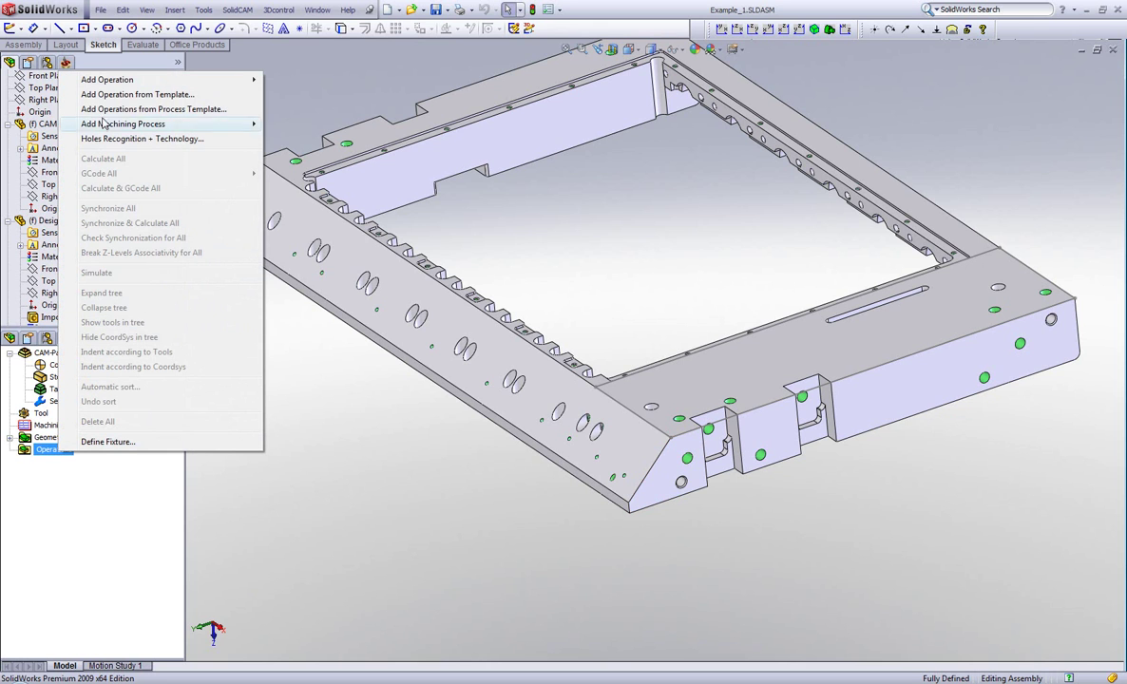
mouse_move(118, 84)
click(352, 334)
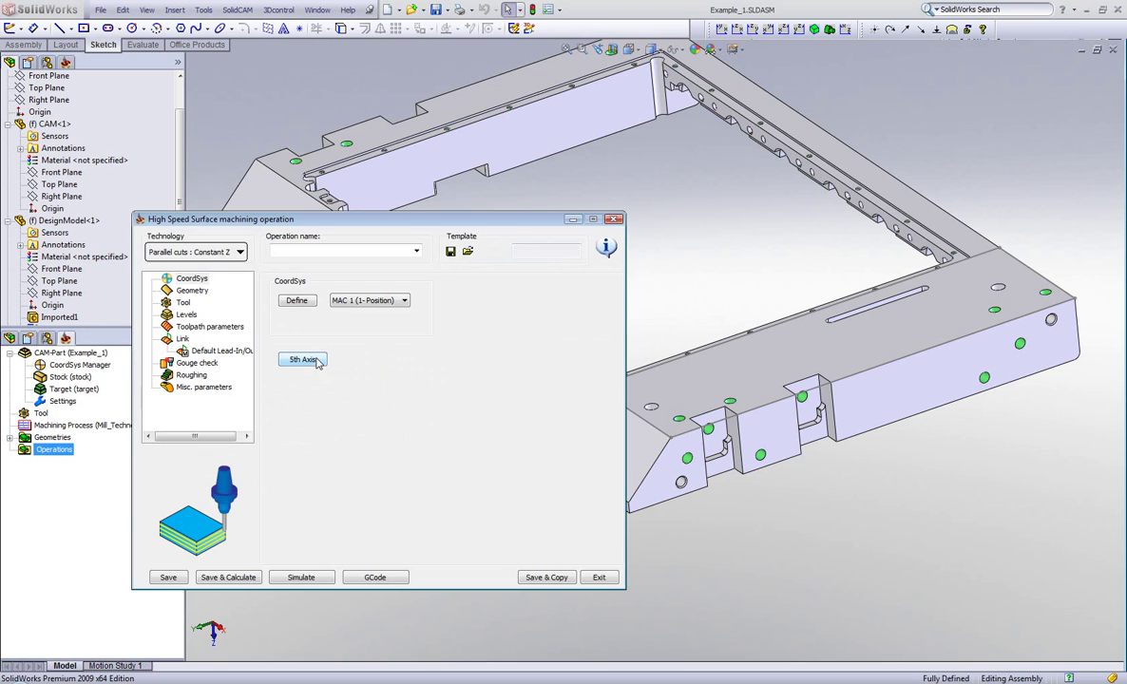
click(223, 253)
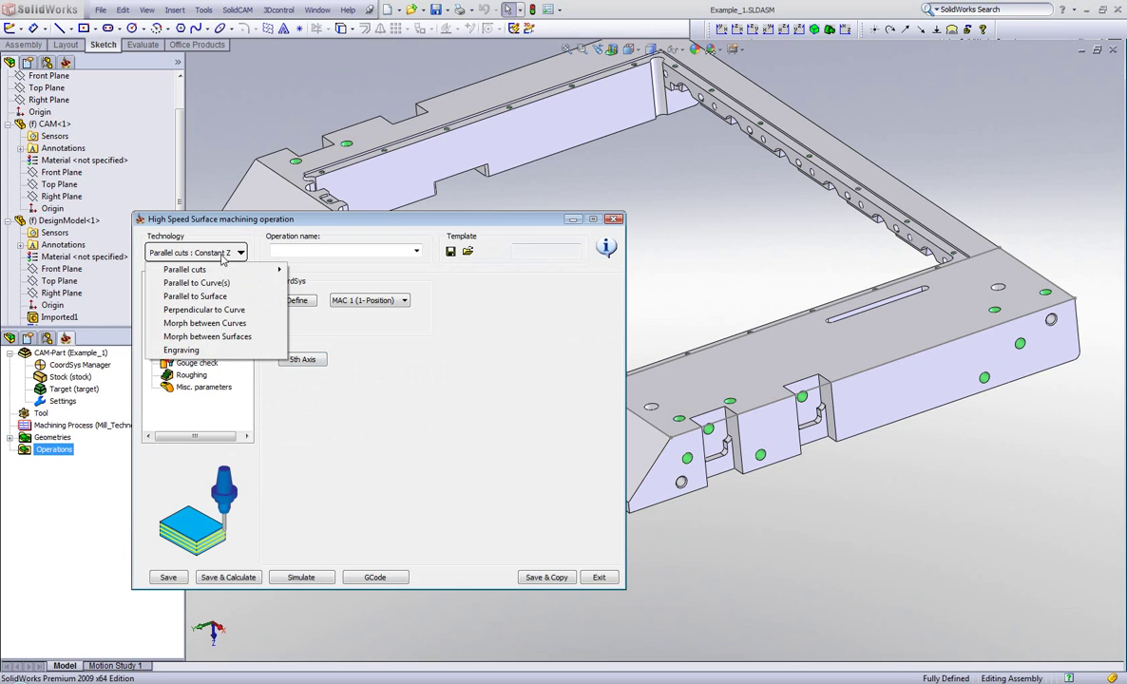
mouse_move(200, 270)
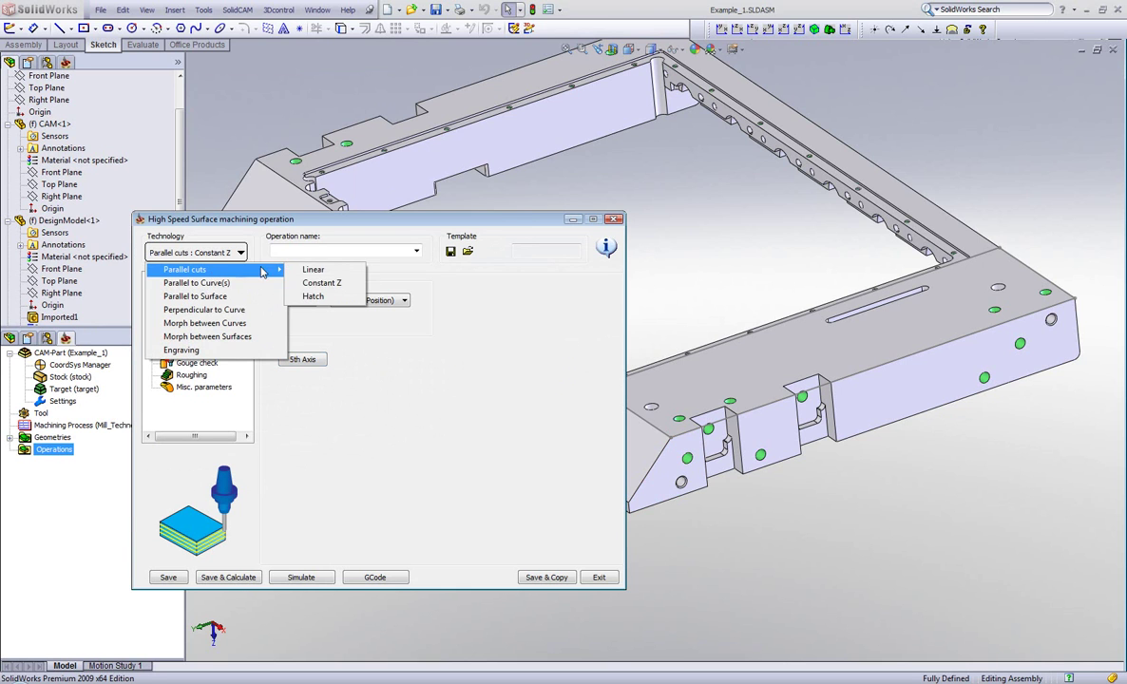
click(314, 284)
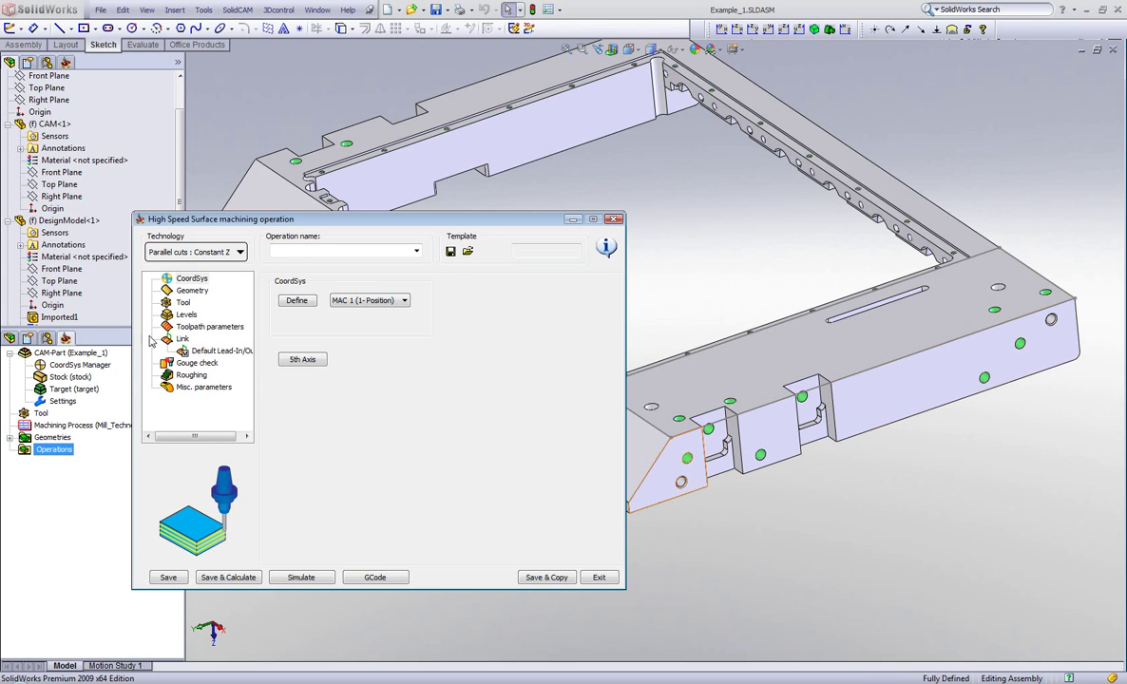
Step: Assign the selected_faces geometry as the drive surface and preview its faces on the model
click(190, 290)
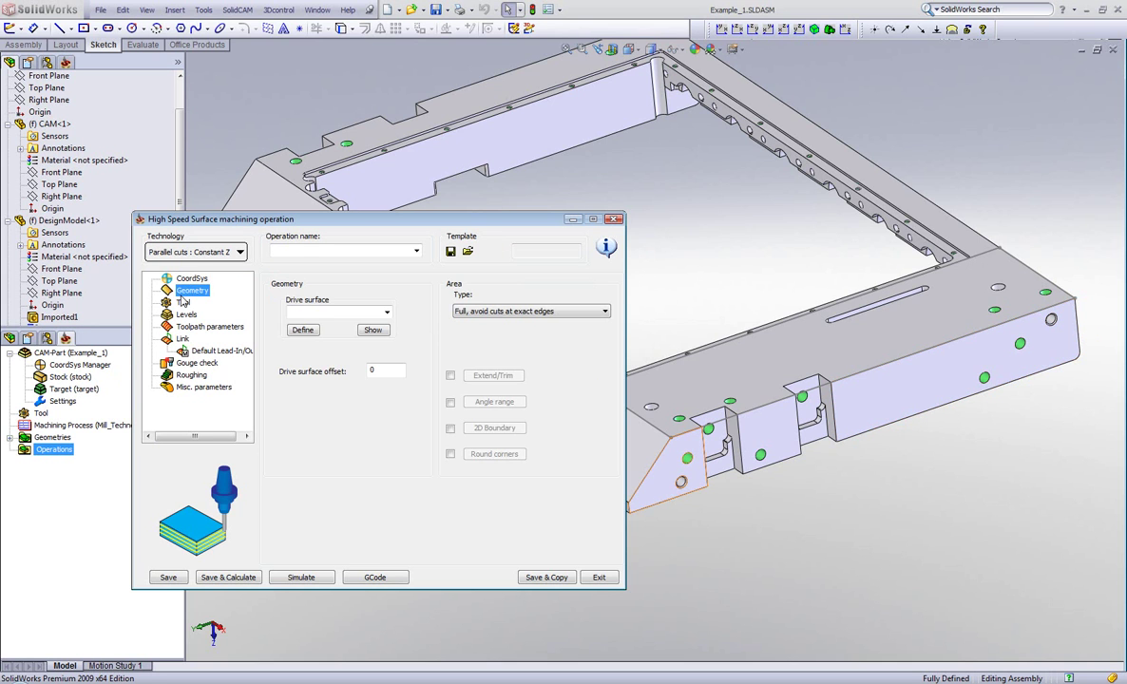
click(387, 313)
click(378, 325)
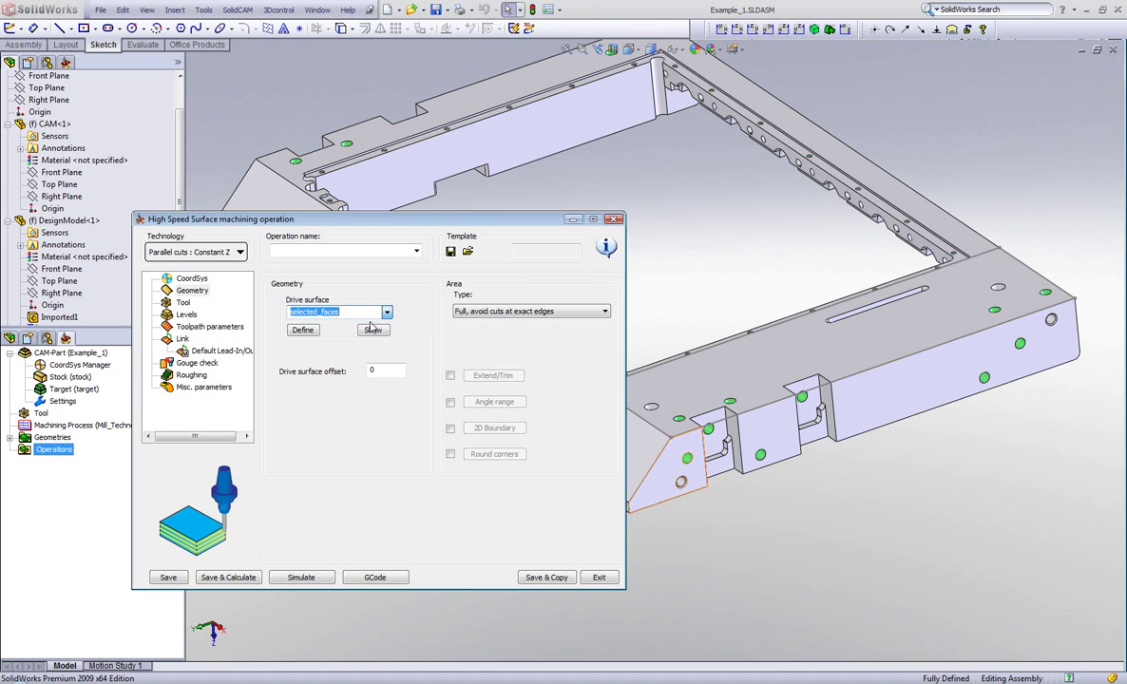
click(374, 329)
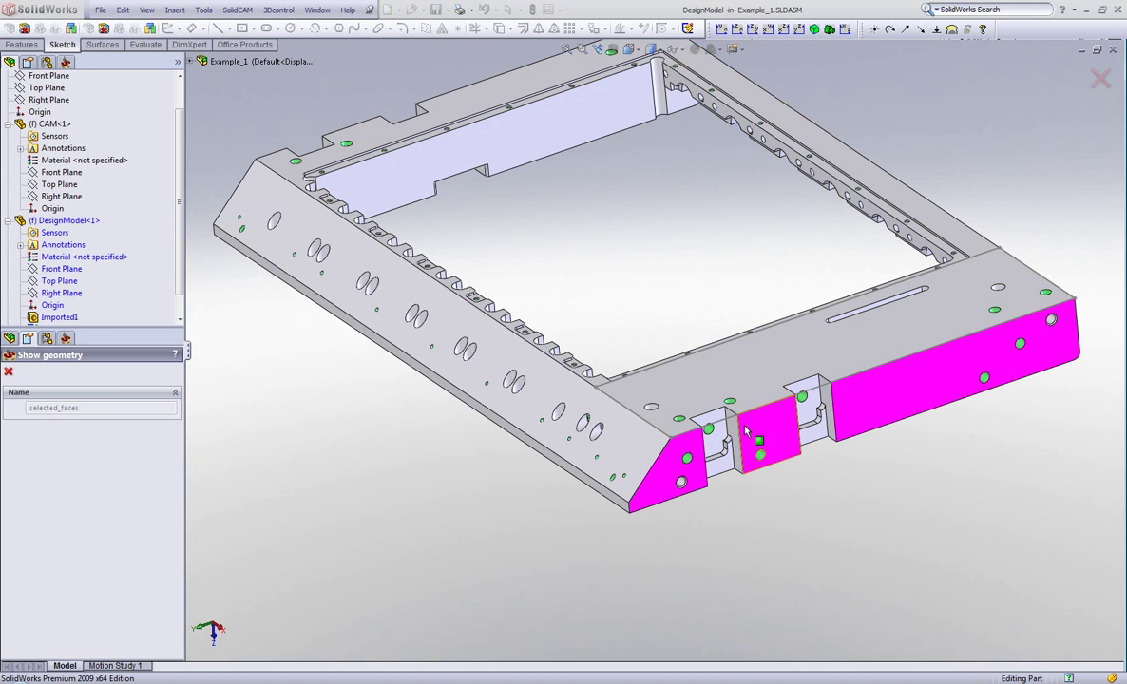
click(9, 372)
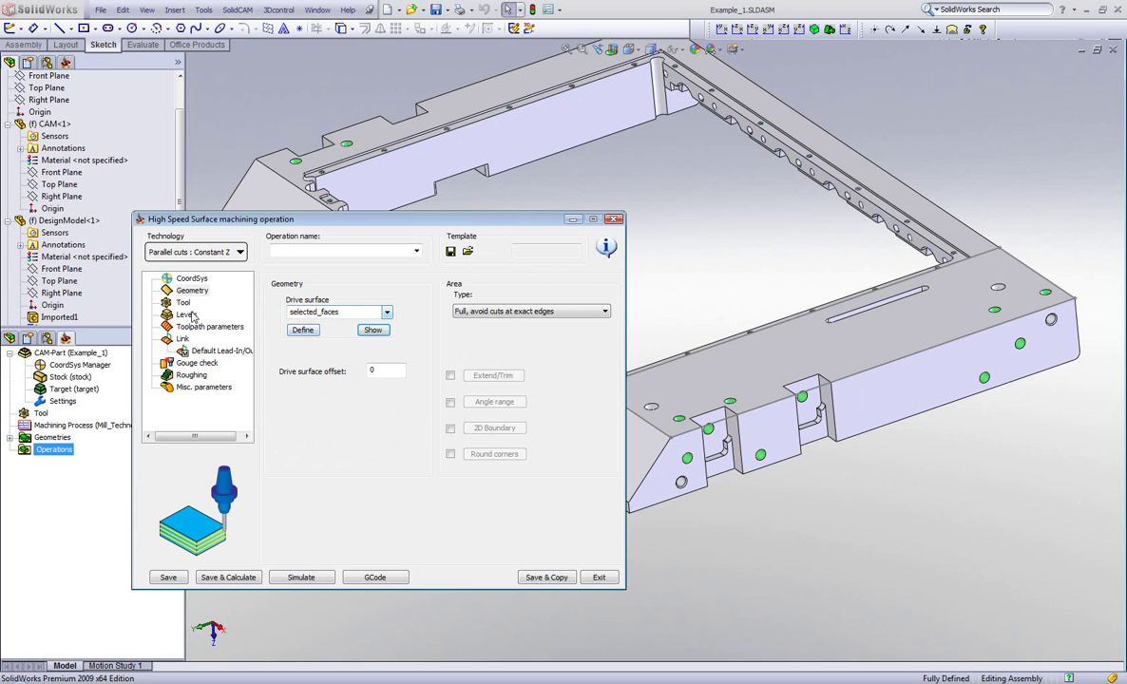
Step: Assign tool 1, the bull nose mill with 10 mm diameter and 1 mm corner radius, to the operation
click(184, 303)
click(324, 420)
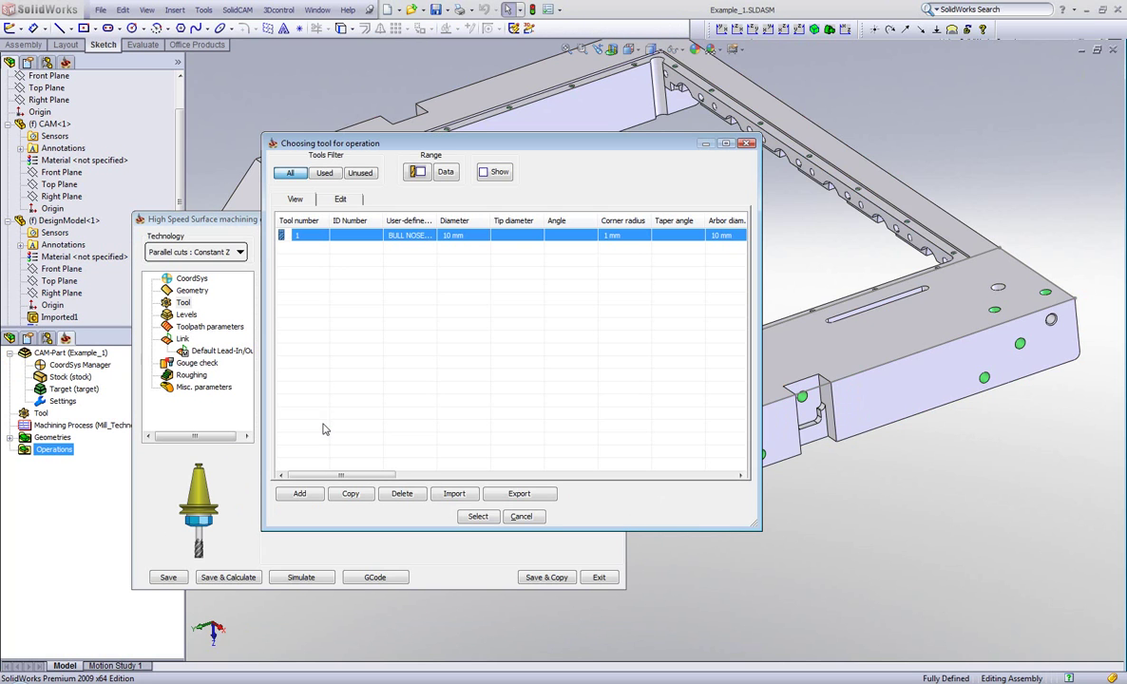
click(471, 518)
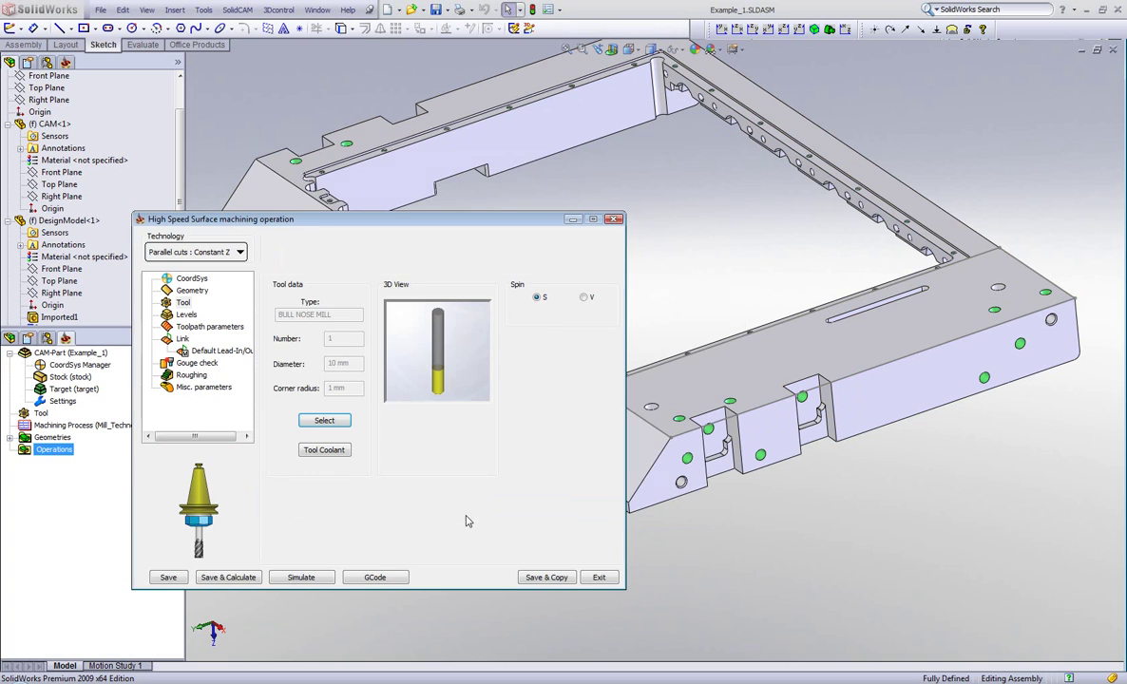
Step: Set the toolpath's maximum step over to 2 and check the sorting parameters
click(185, 317)
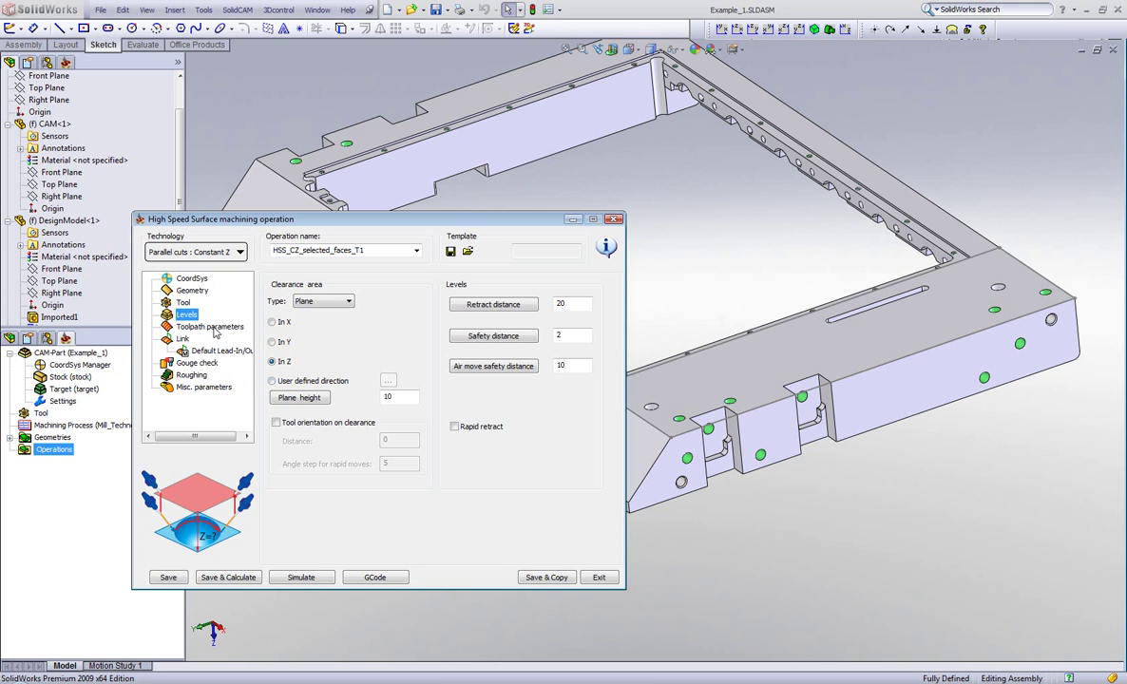
click(211, 327)
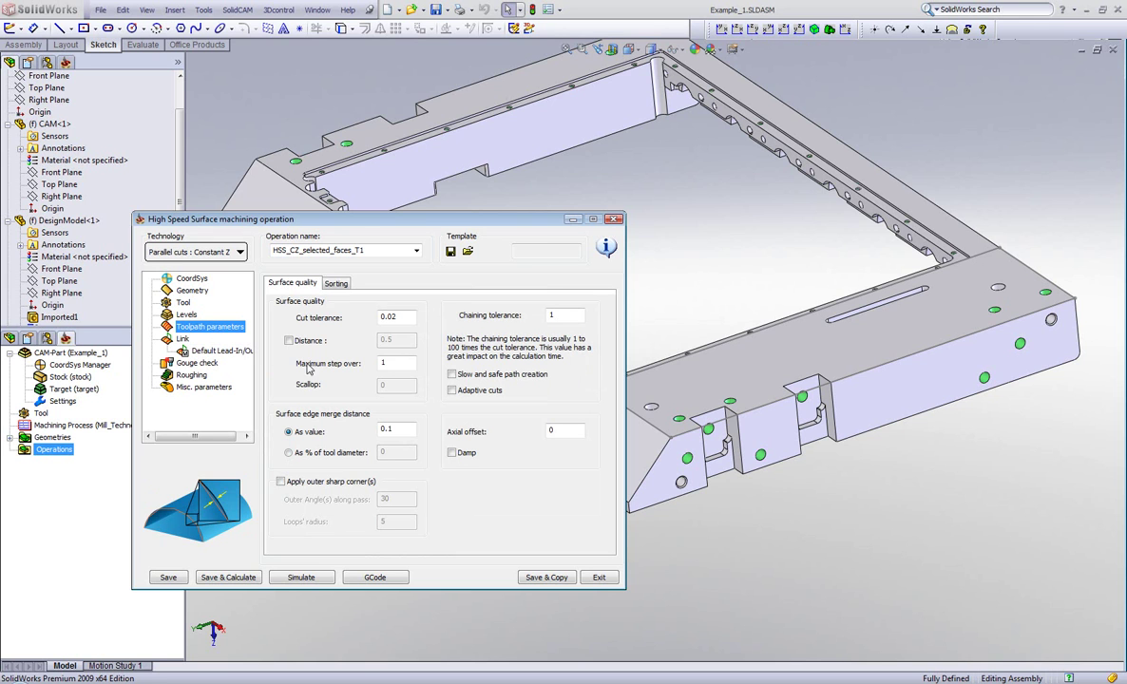
click(387, 363)
double_click(386, 363)
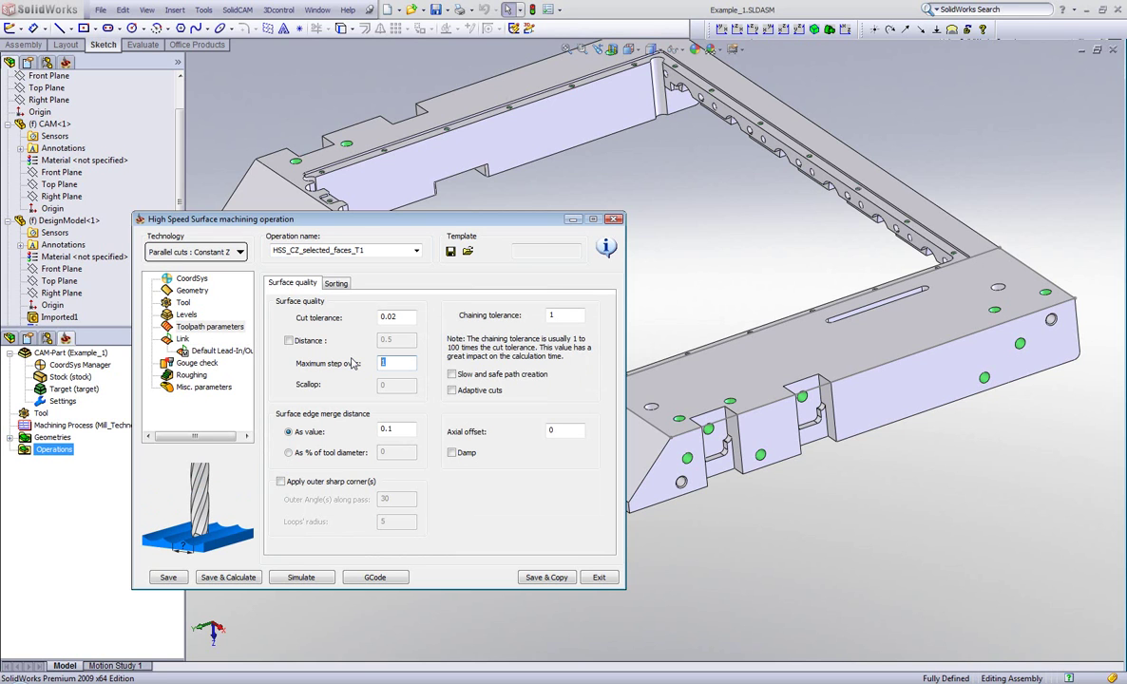
text(2)
click(338, 284)
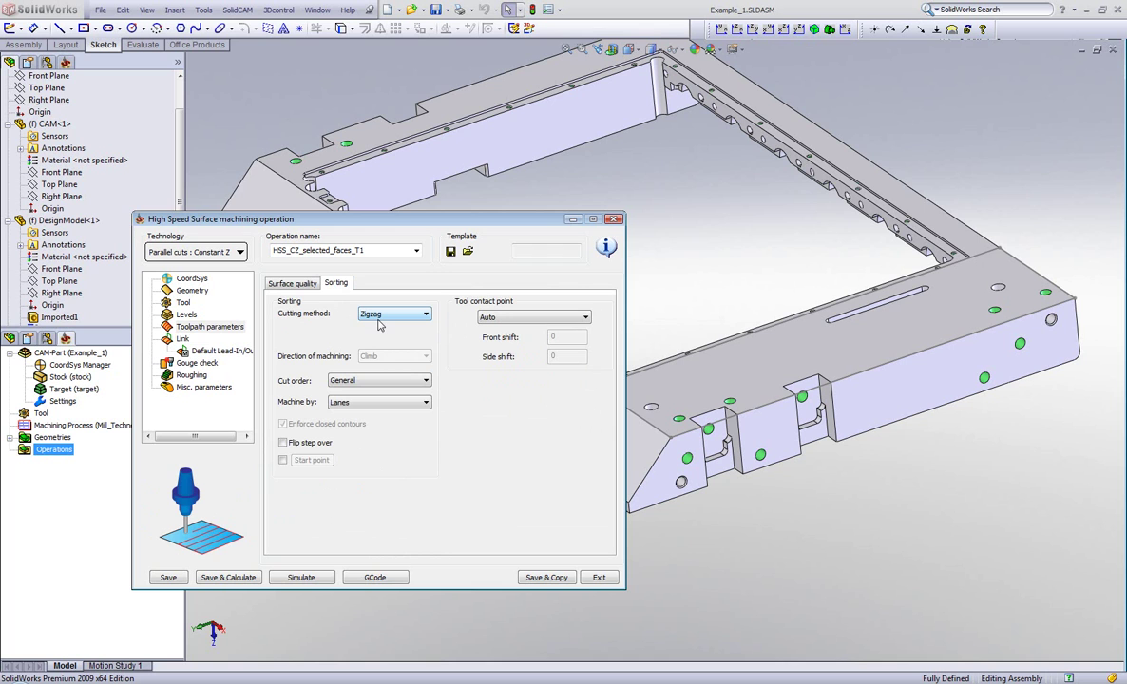
Step: Set the links to Direct for large gaps along the cut and for large moves between slices
click(182, 339)
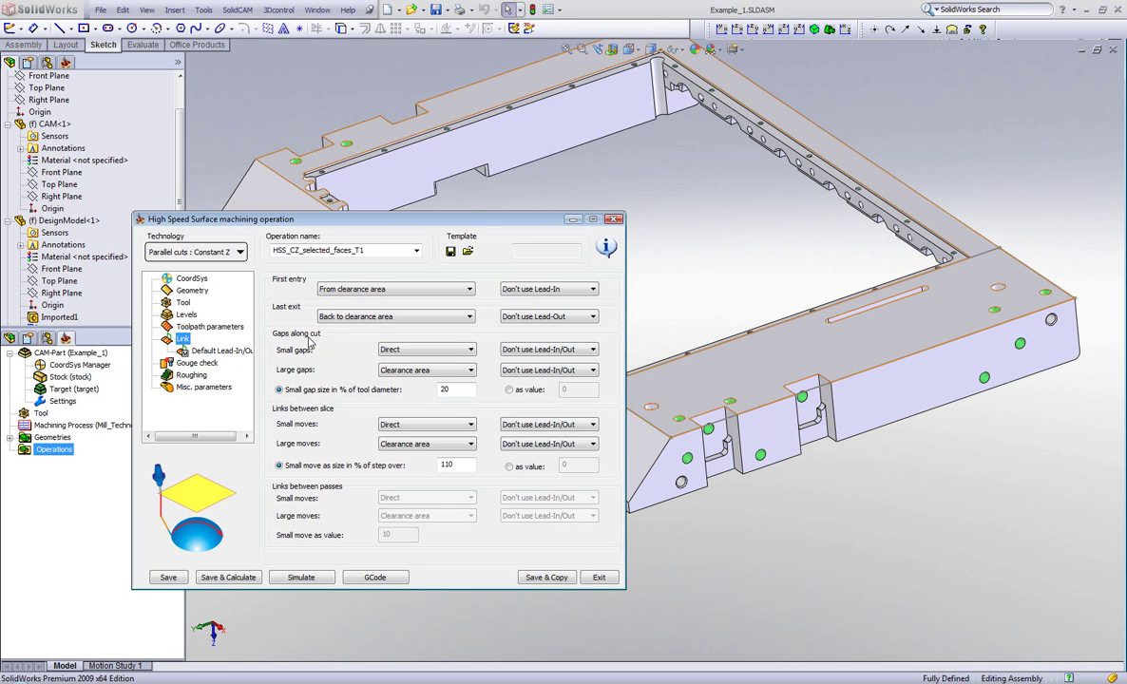
click(398, 370)
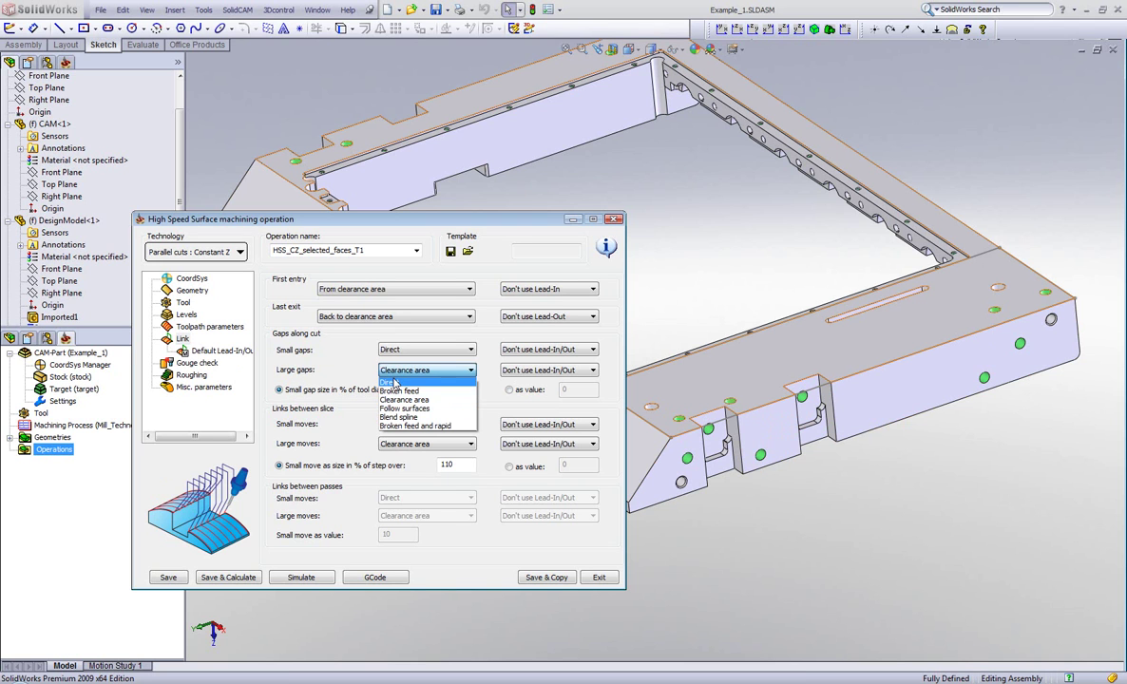
click(393, 382)
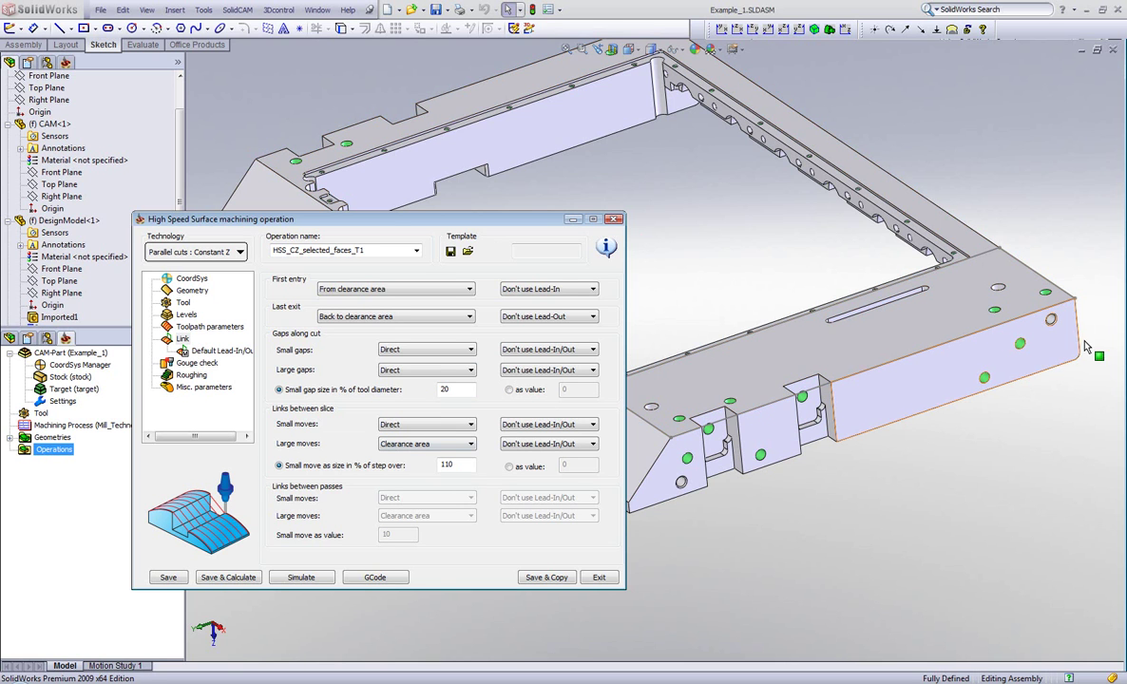
click(445, 450)
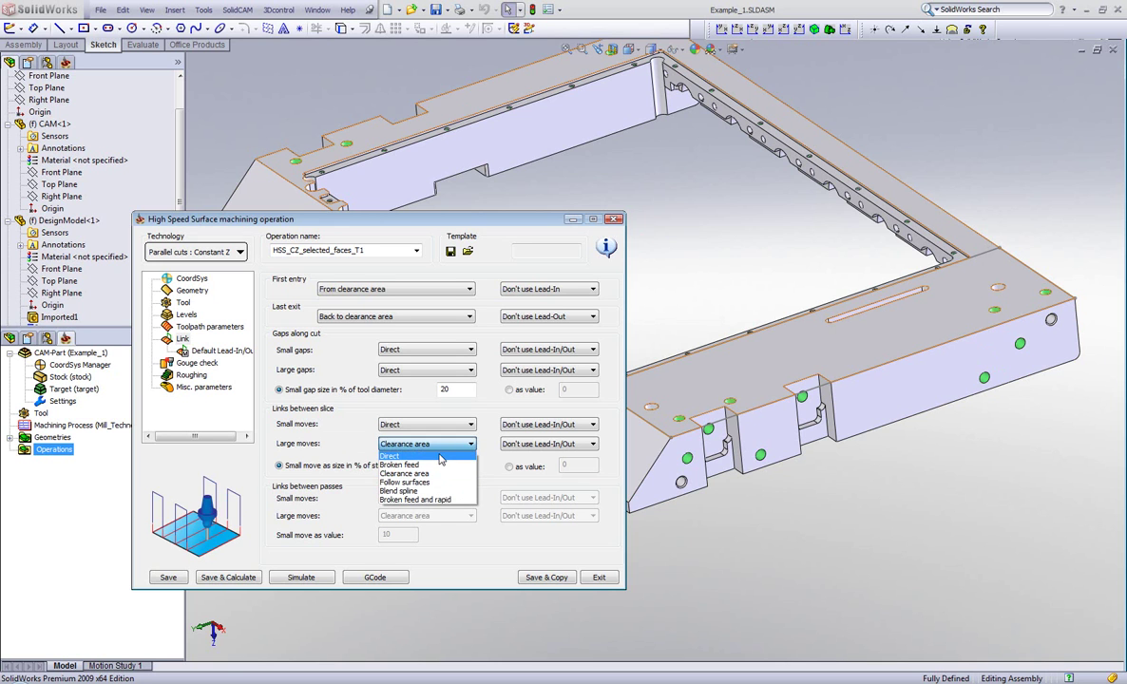
click(439, 458)
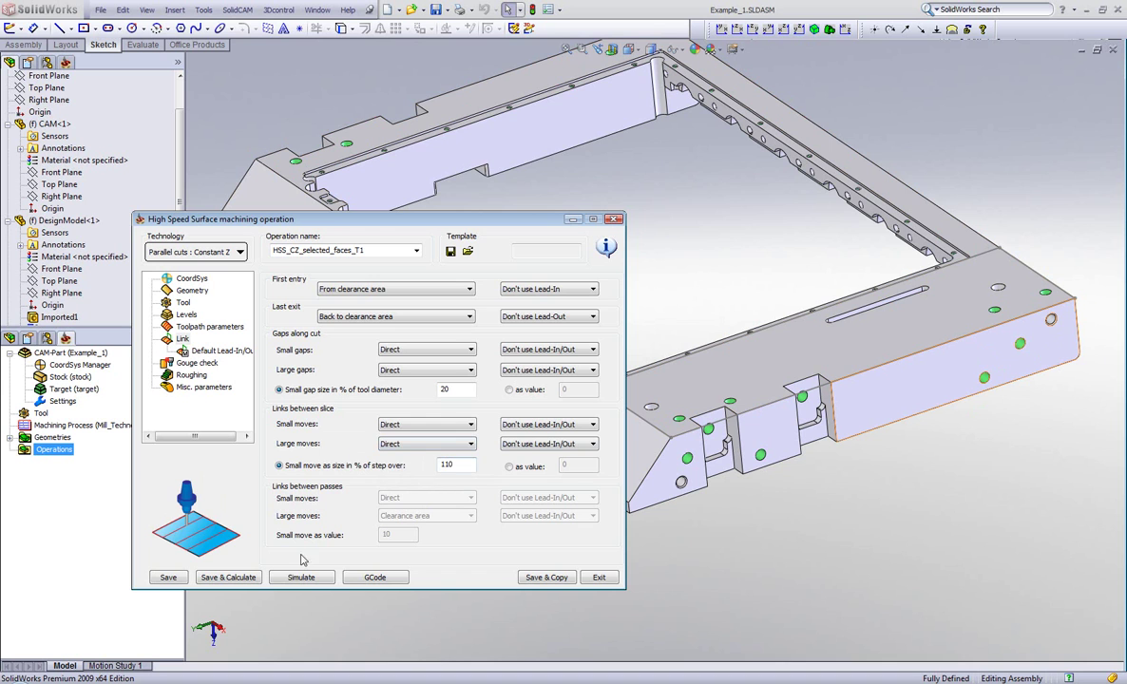
Step: Save and calculate the operation, simulate its toolpath on the model, and close the simulation
click(251, 581)
click(296, 577)
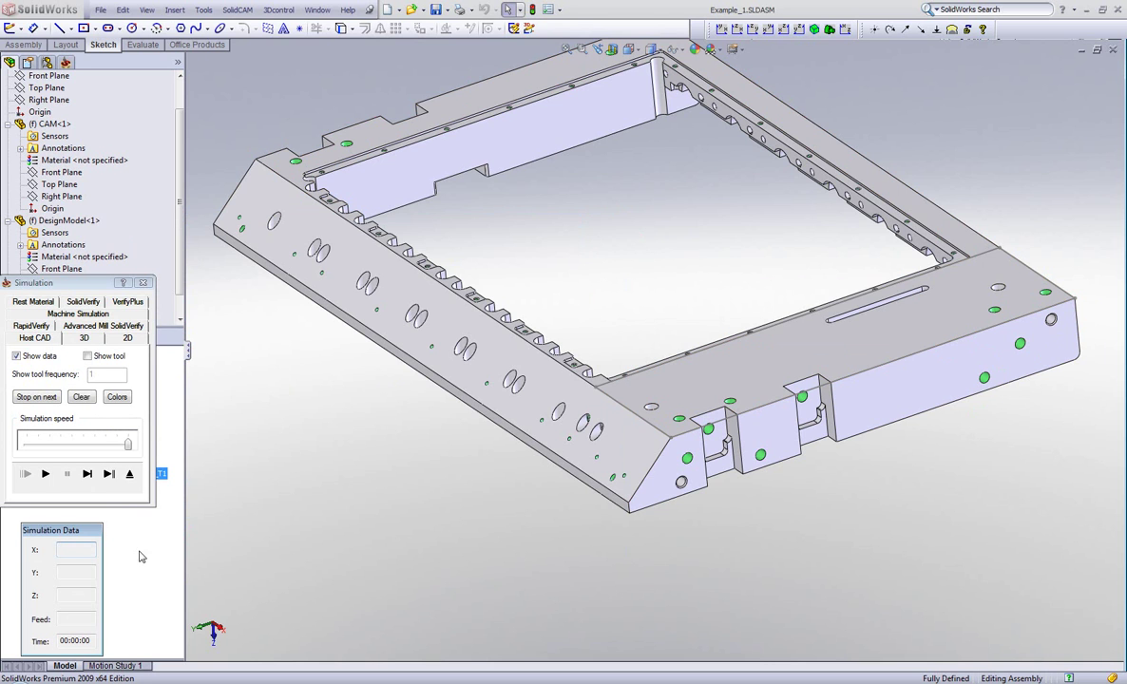
click(44, 474)
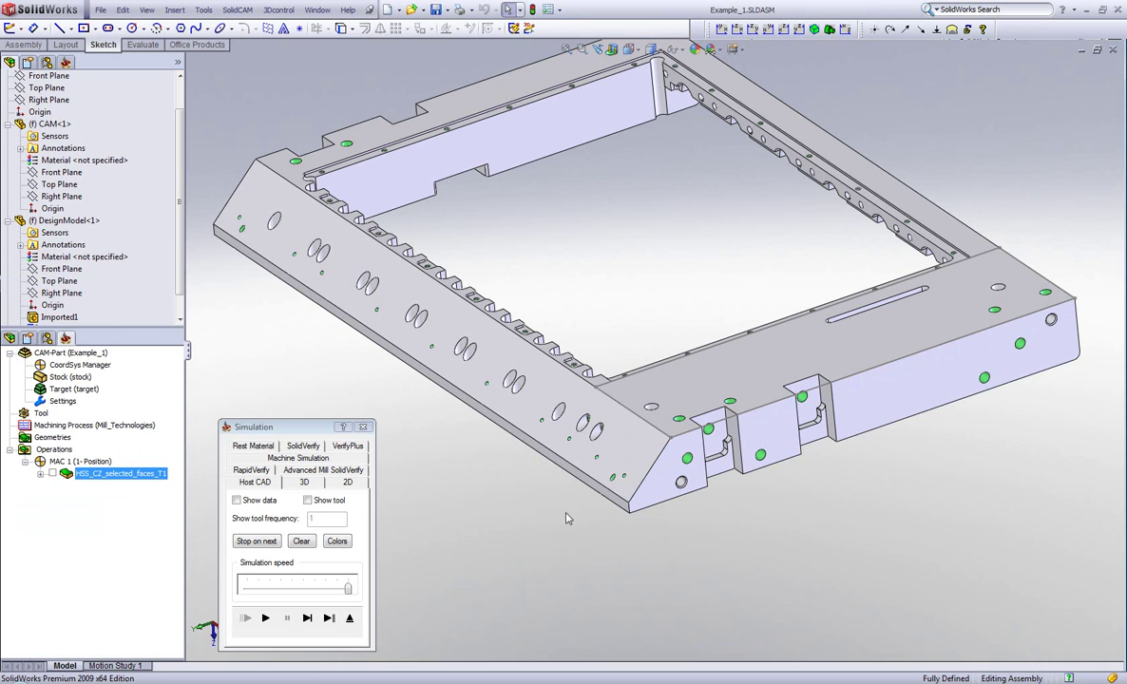
click(350, 617)
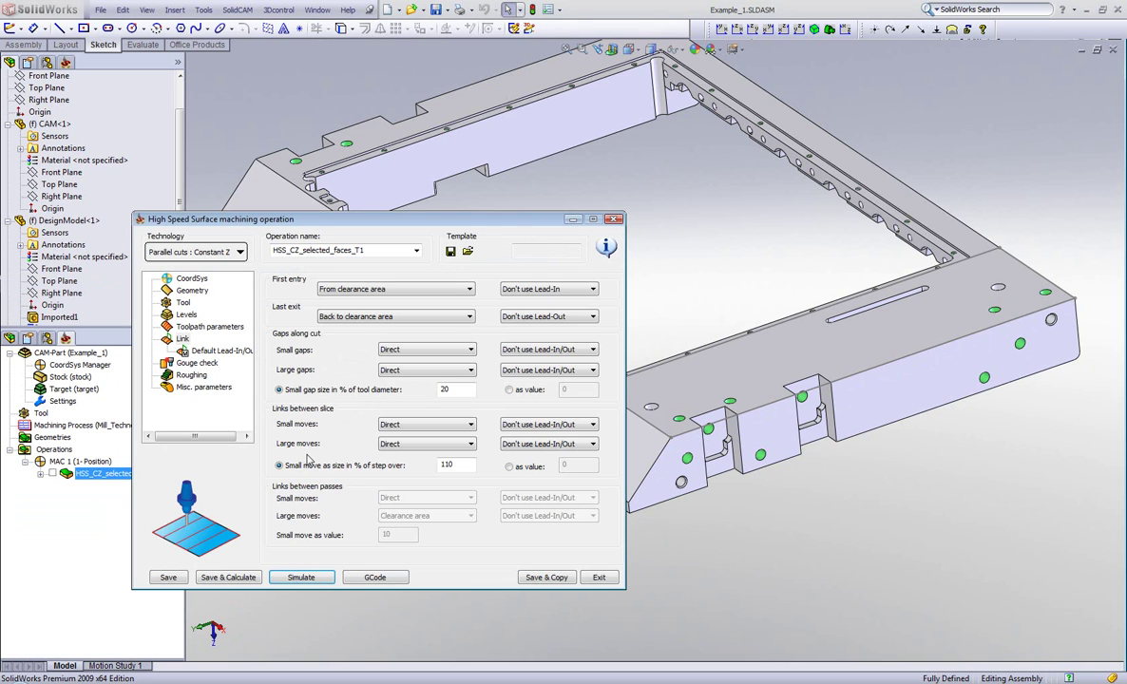
Step: Enable Extend/Trim for the drive surface area, defined by value with 20 at the start and 2 at the end
click(192, 290)
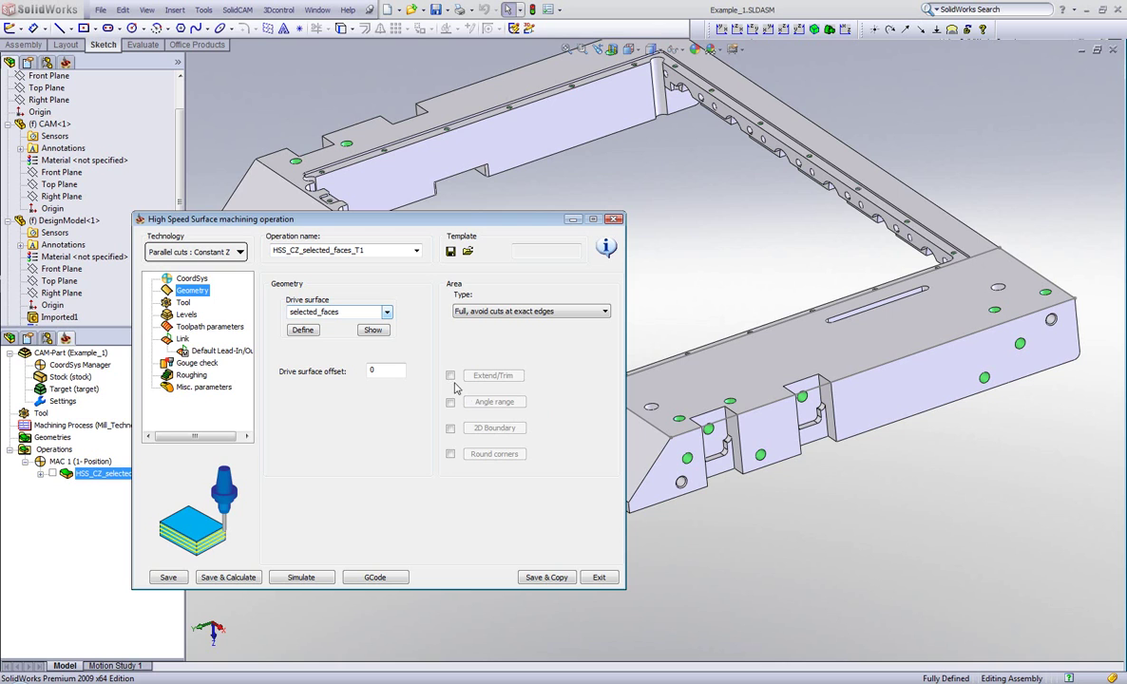
click(450, 377)
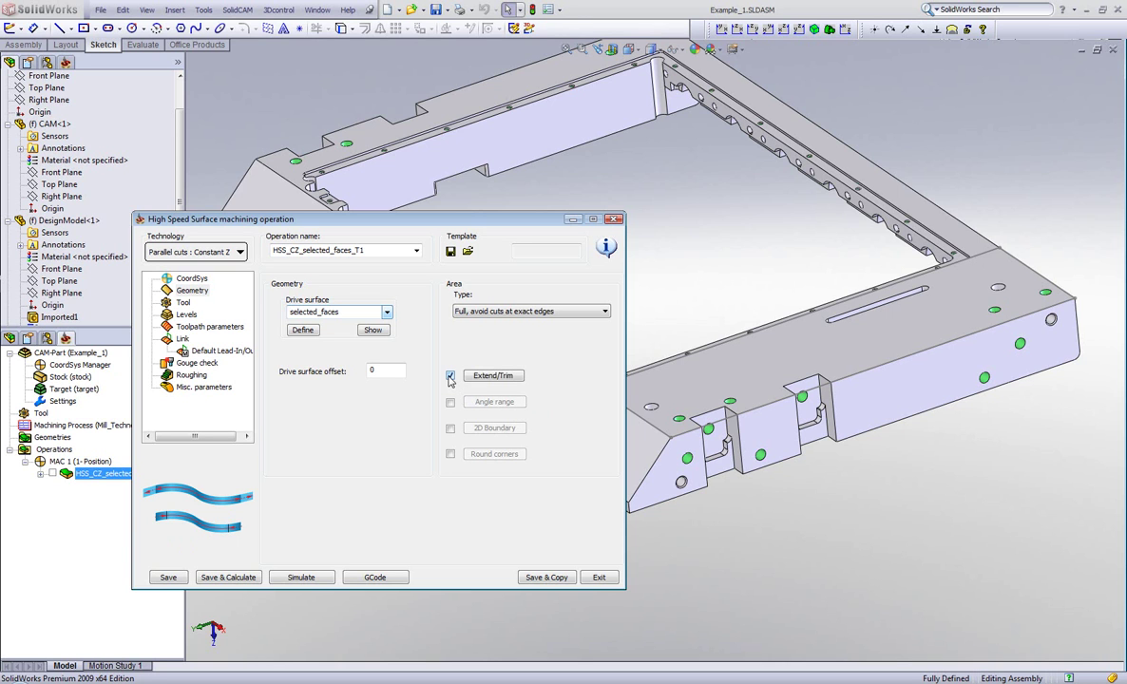
click(487, 378)
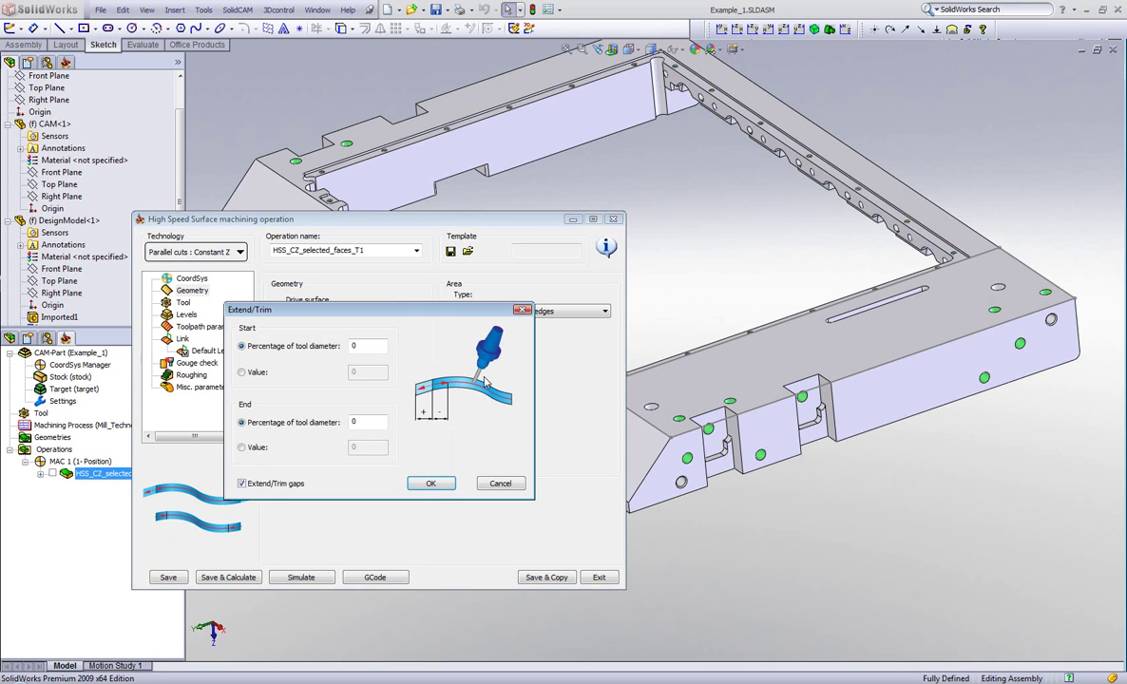
click(242, 372)
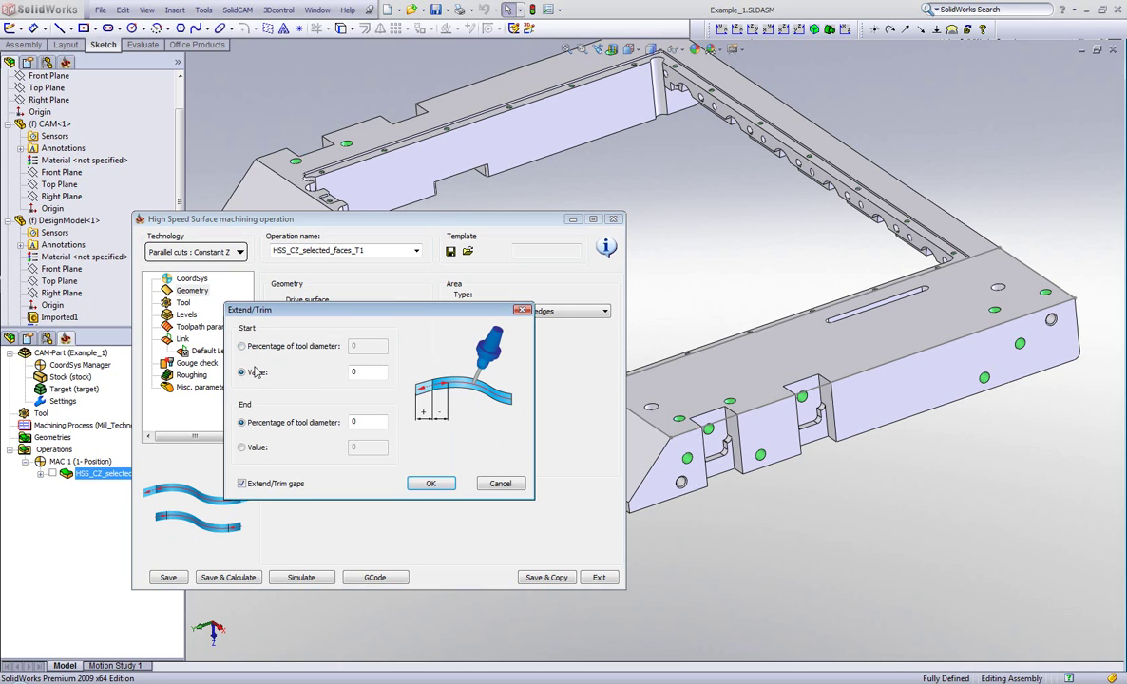
click(242, 448)
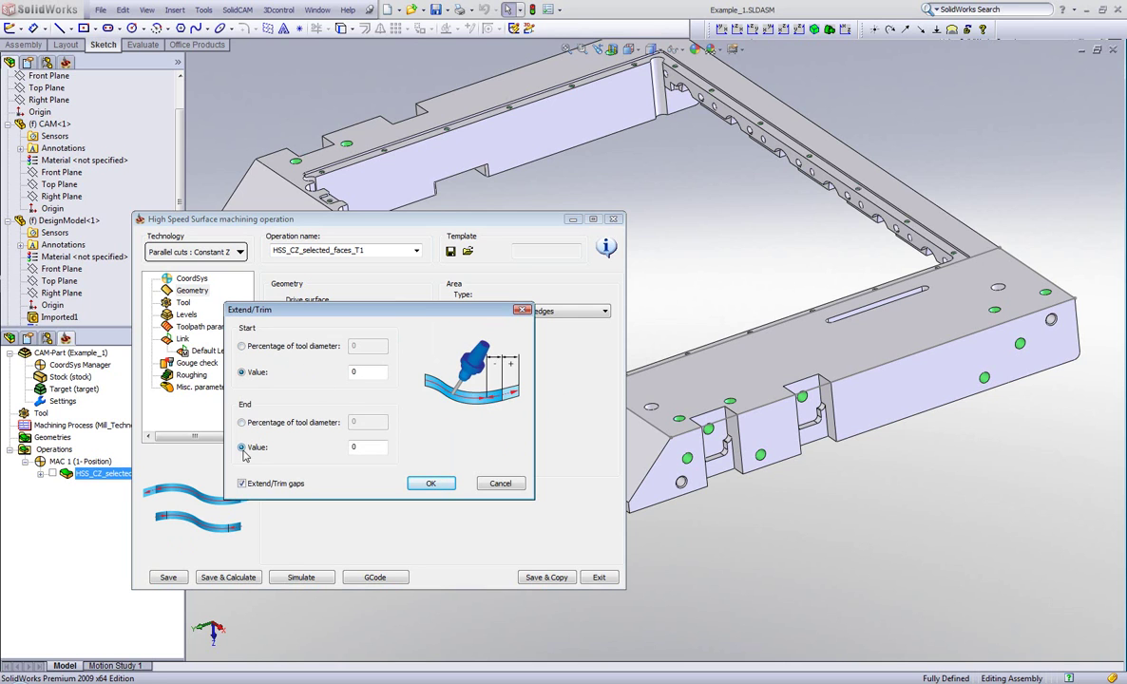
double_click(361, 372)
text(20)
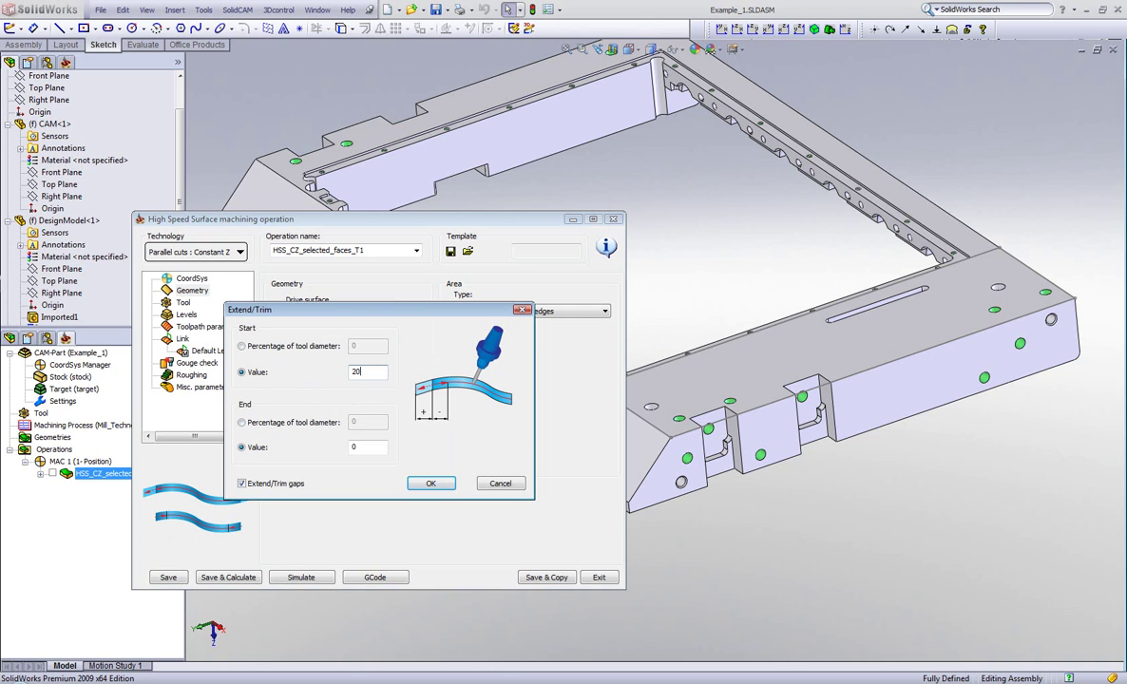
key(Tab)
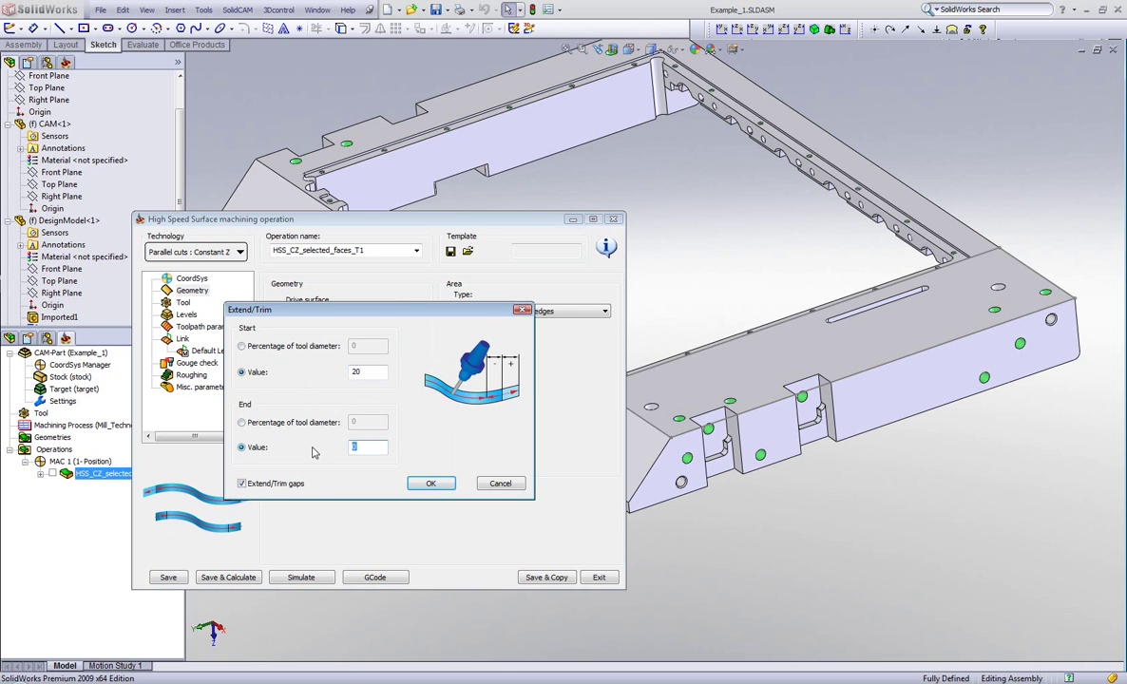
text(2)
click(424, 485)
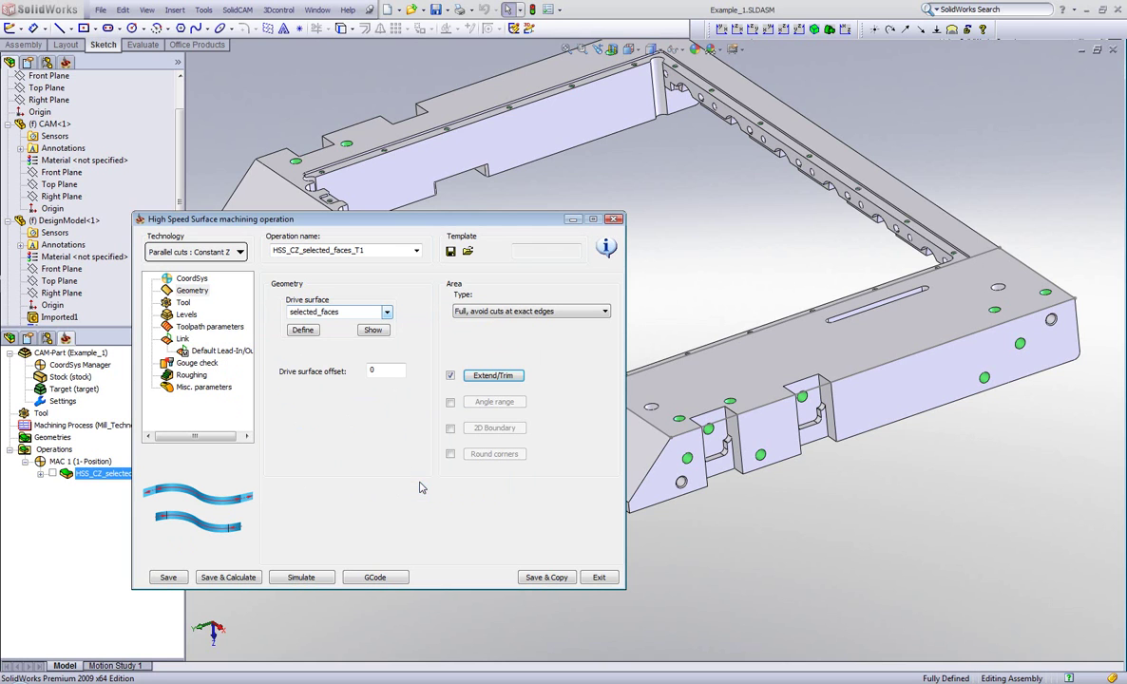
Step: Recalculate the operation with the Extend/Trim settings and play its toolpath simulation again
click(255, 577)
click(297, 576)
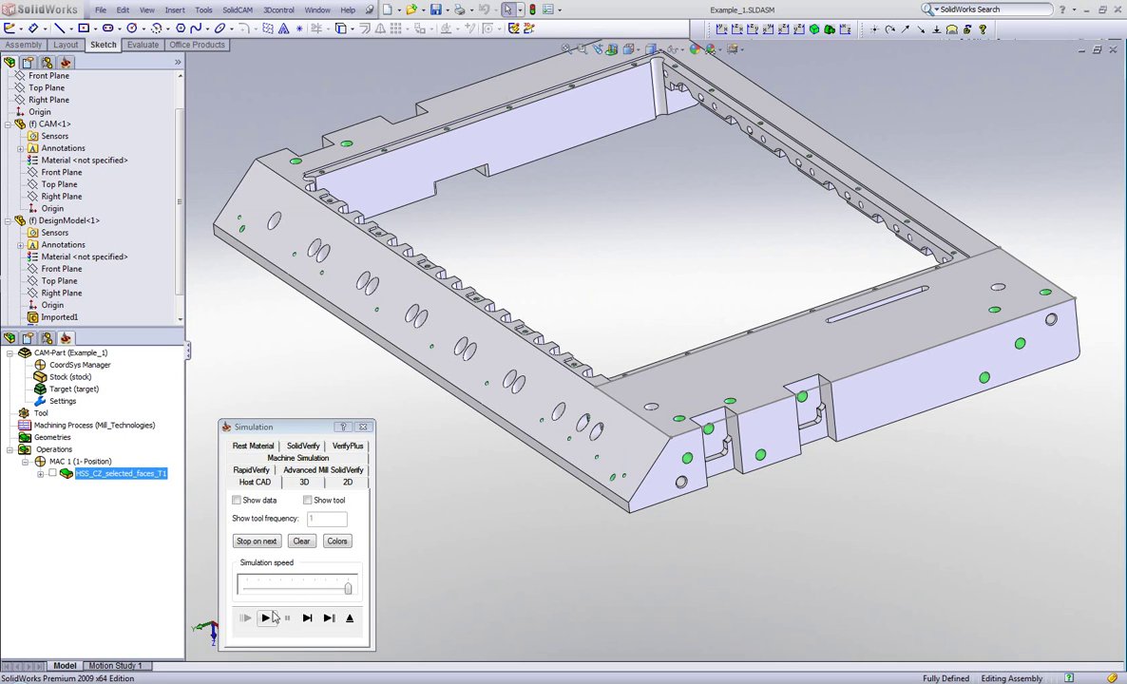
click(267, 619)
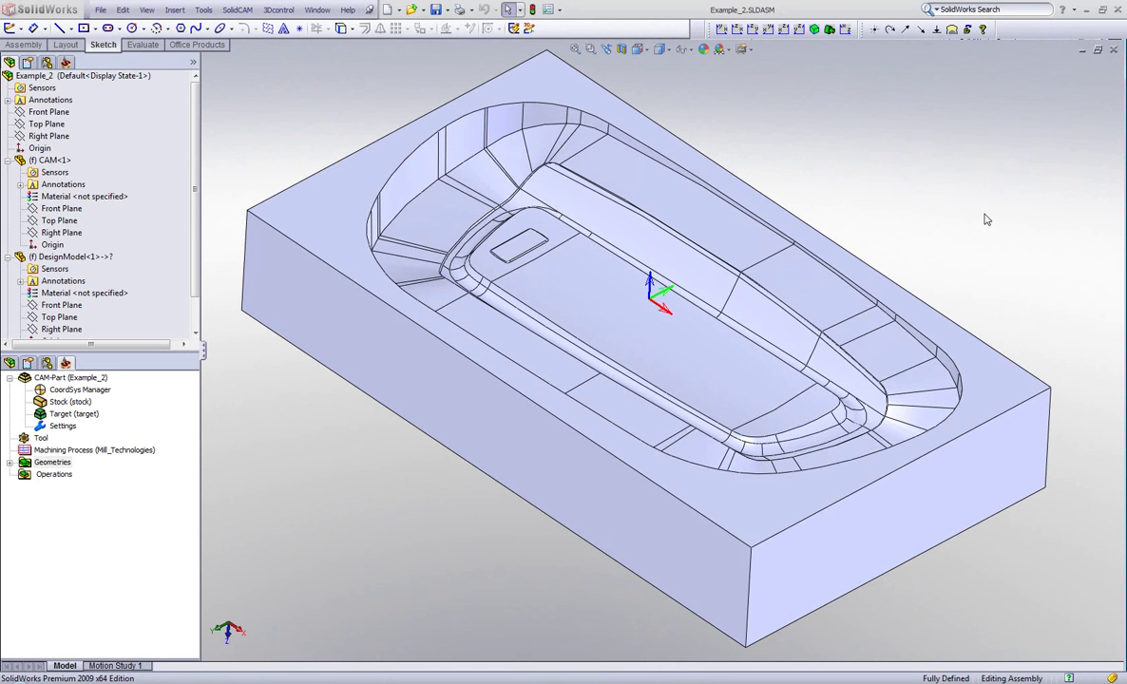
click(756, 248)
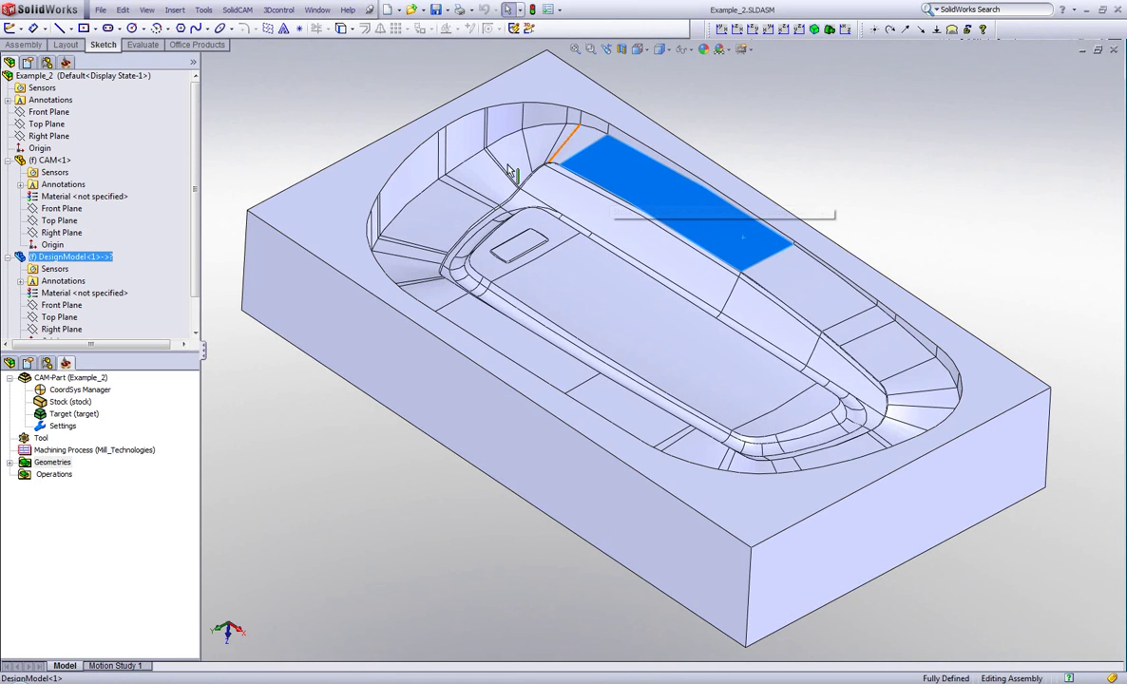
click(829, 182)
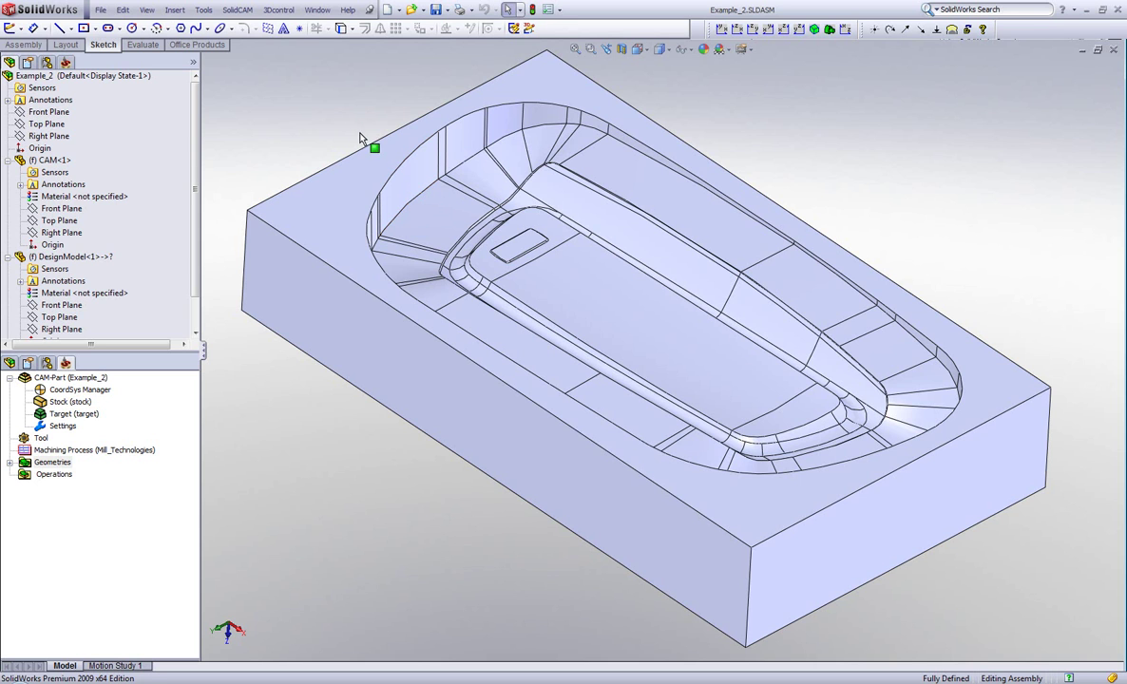
Step: Add a High Speed Surface machining operation that uses the Parallel to curves technology
right_click(64, 477)
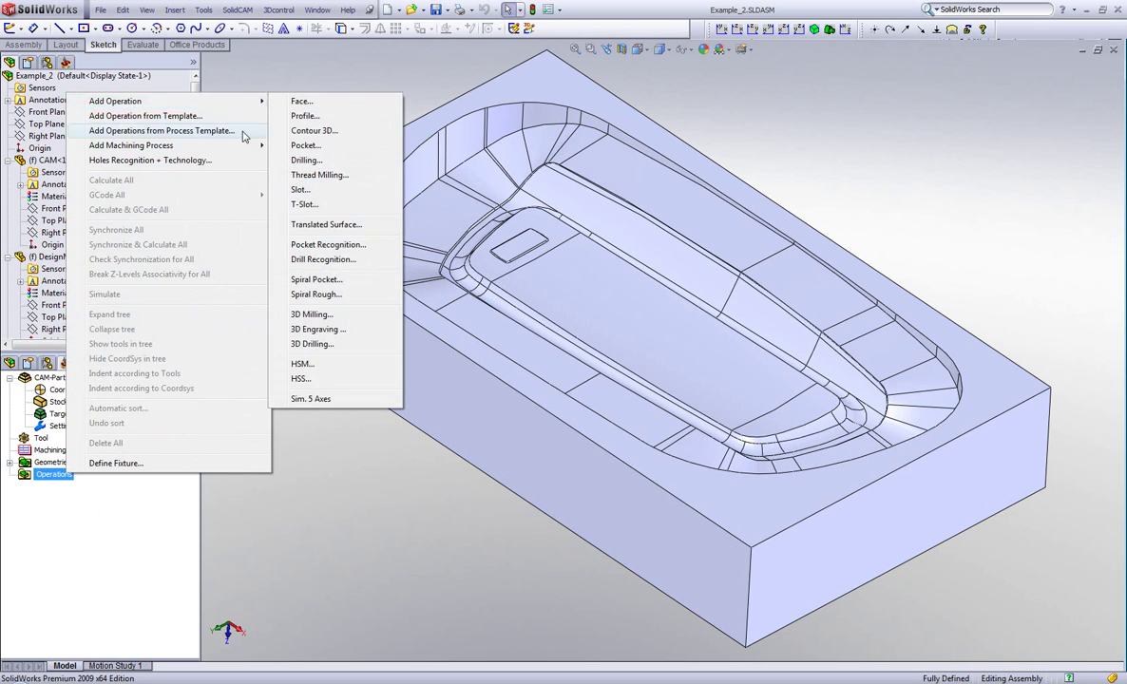
click(316, 380)
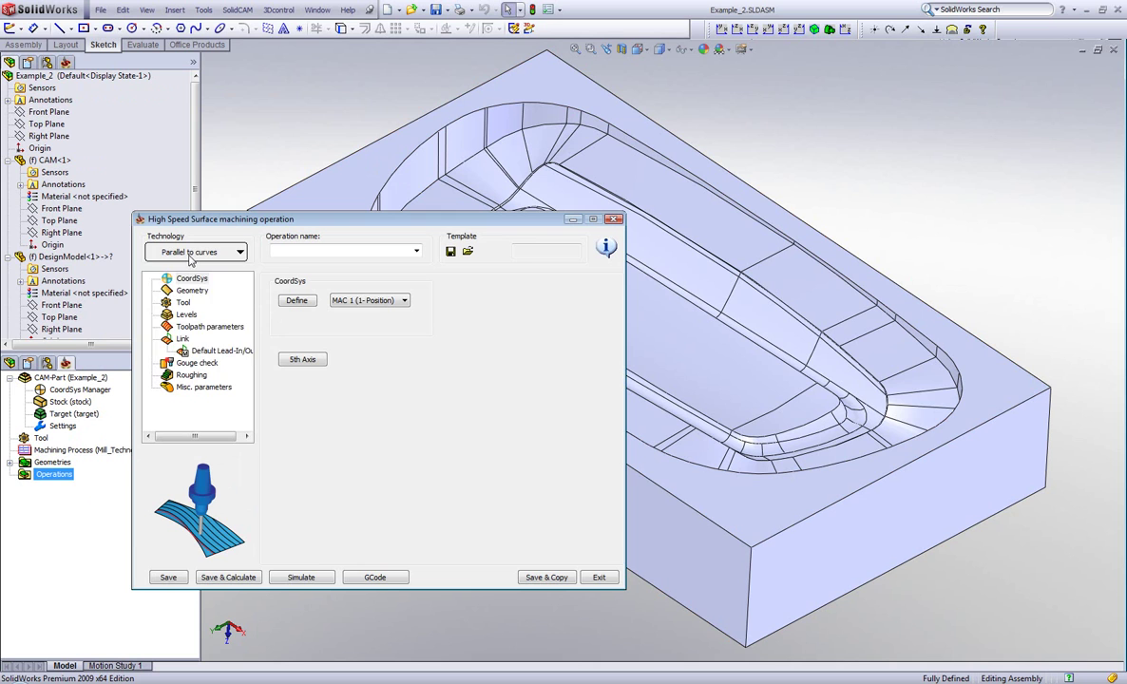
click(187, 258)
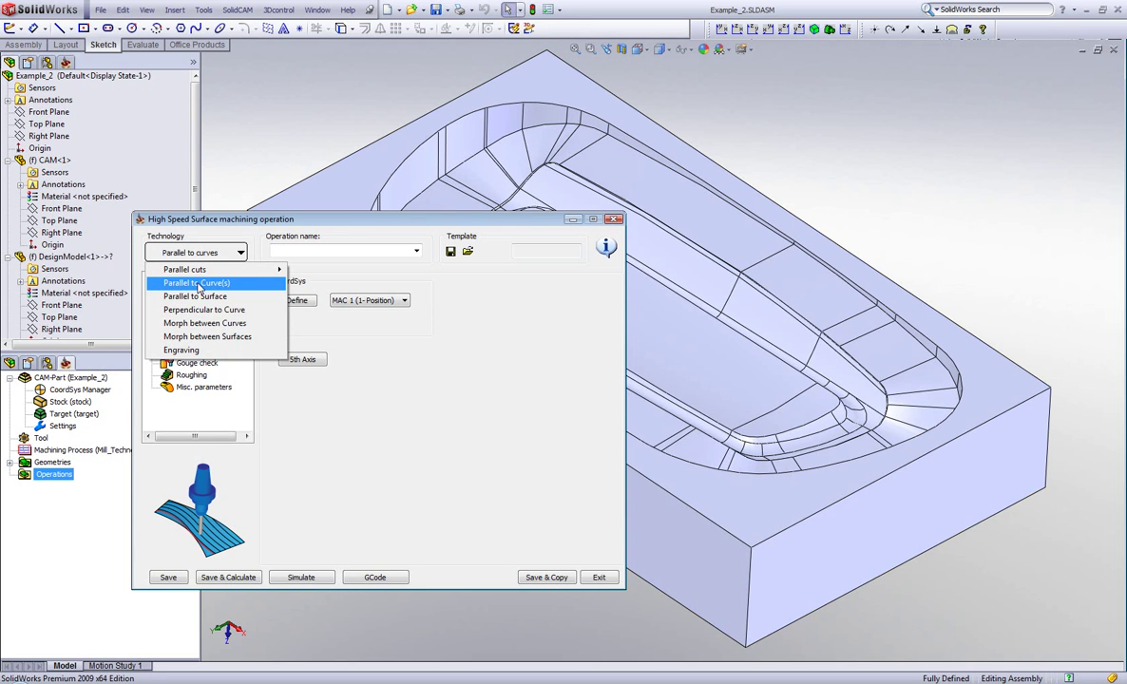
click(197, 283)
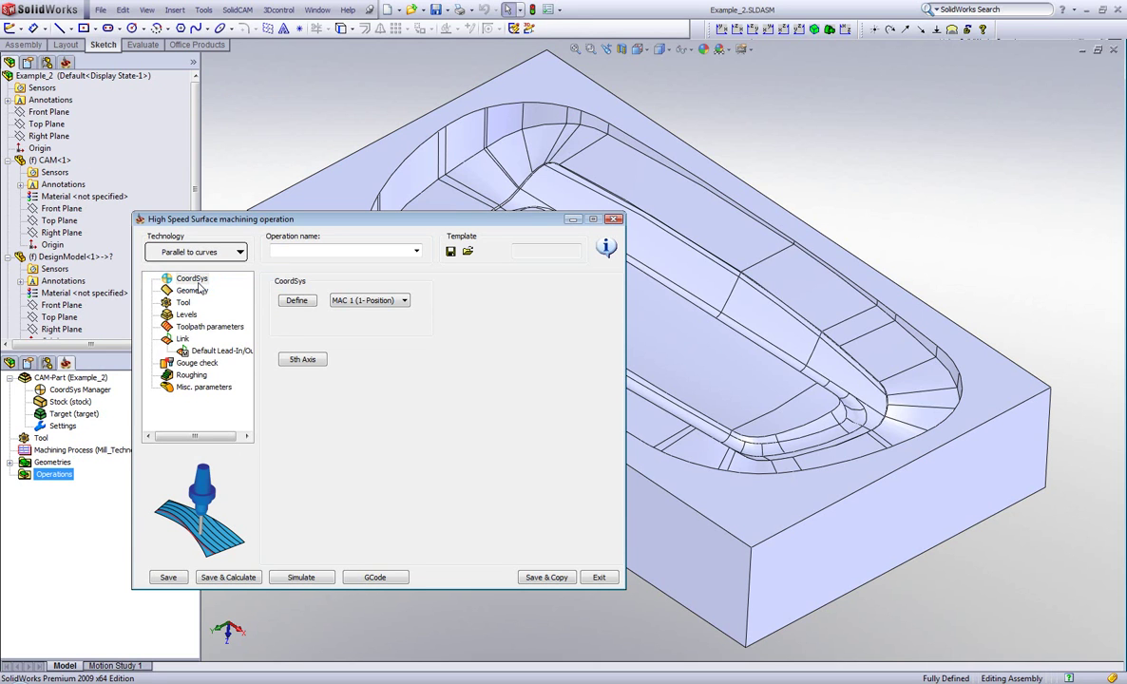
Step: Set the drive surface geometry to selected_faces and preview those faces on the model
click(191, 289)
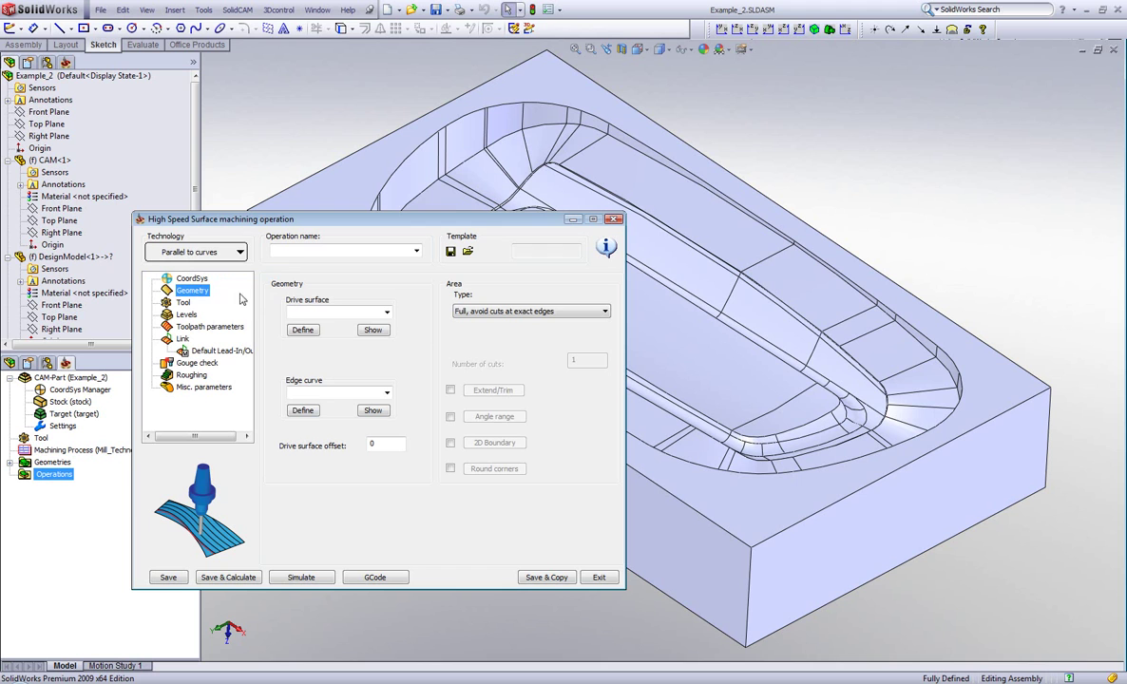
click(381, 312)
click(378, 325)
click(373, 329)
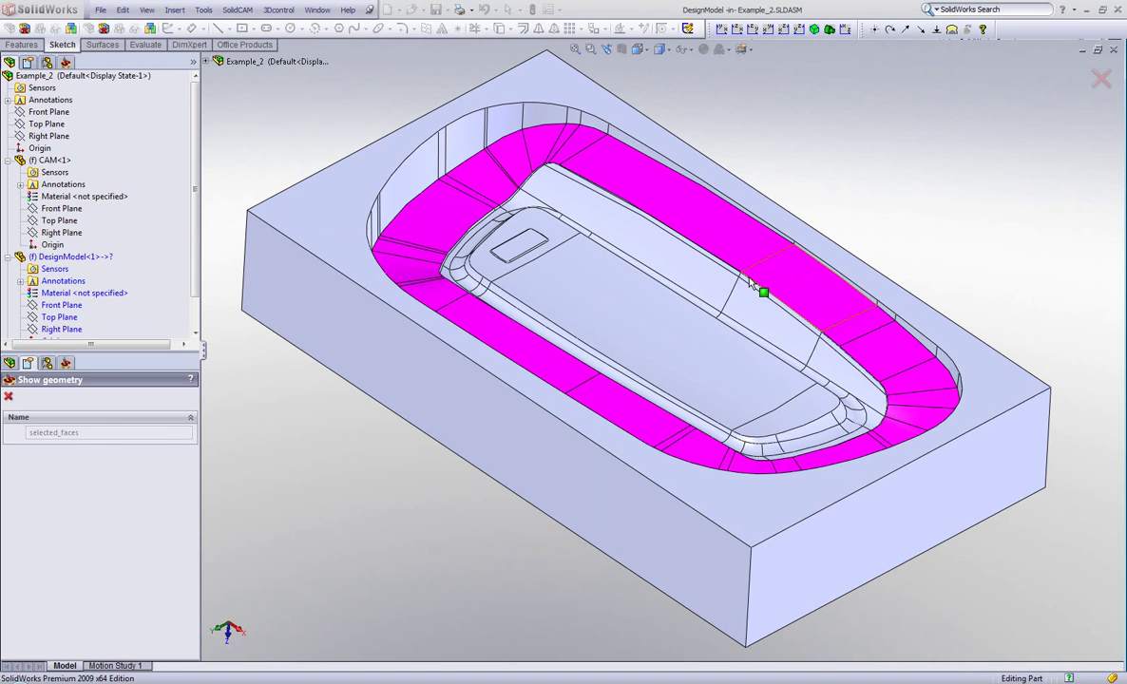
click(8, 397)
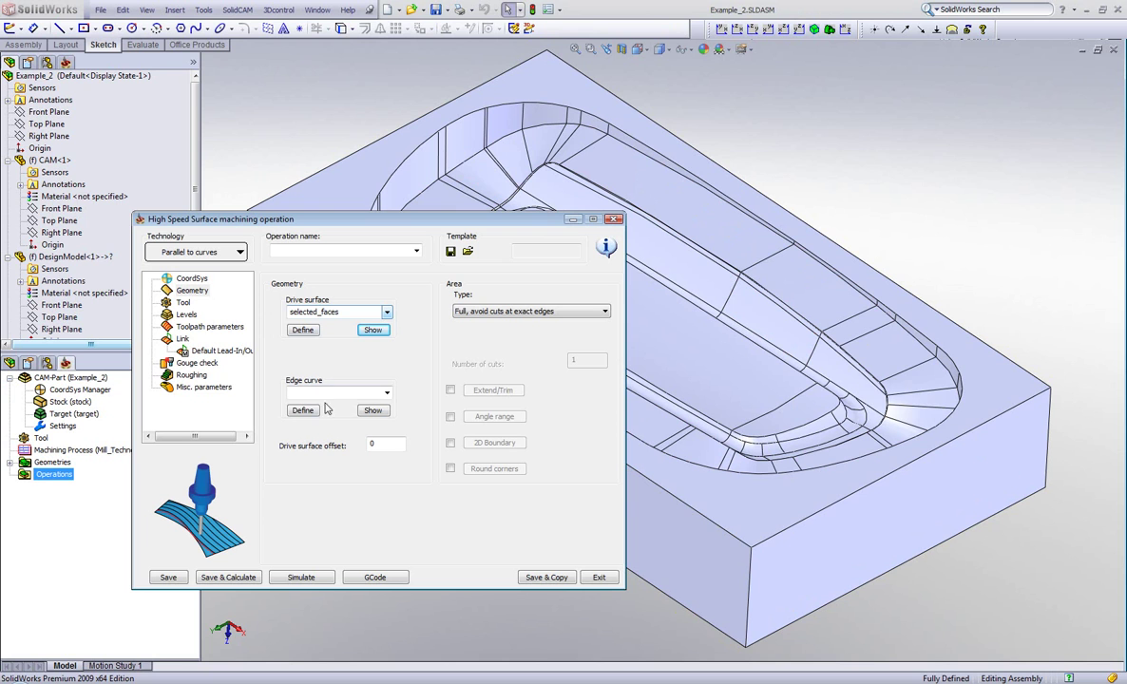
Step: Set the edge curve geometry to contour and preview the curve on the model
click(385, 393)
click(374, 407)
click(372, 409)
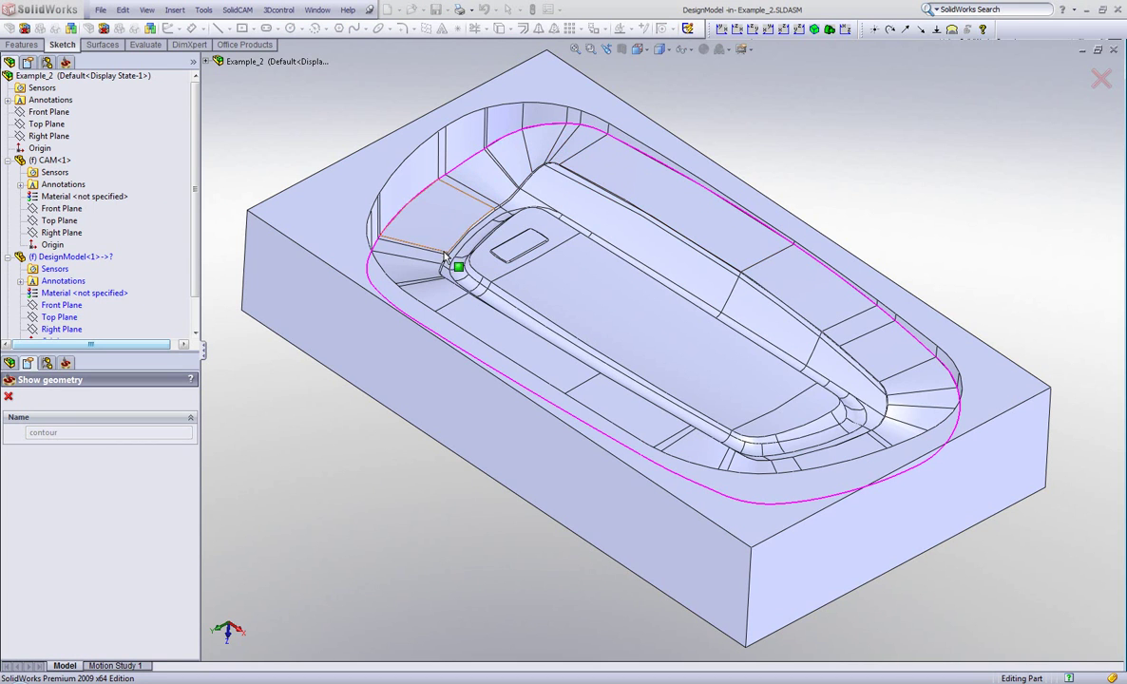
click(8, 396)
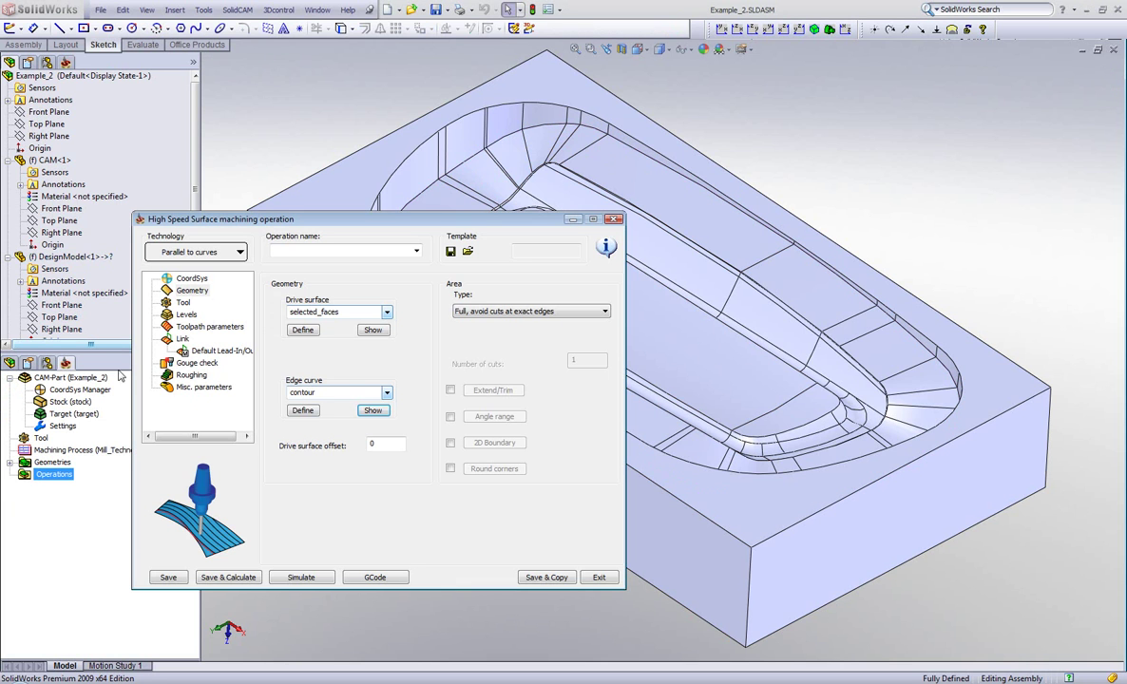
Step: Assign the 6 mm ball nose mill, tool number 1, to the operation
click(183, 302)
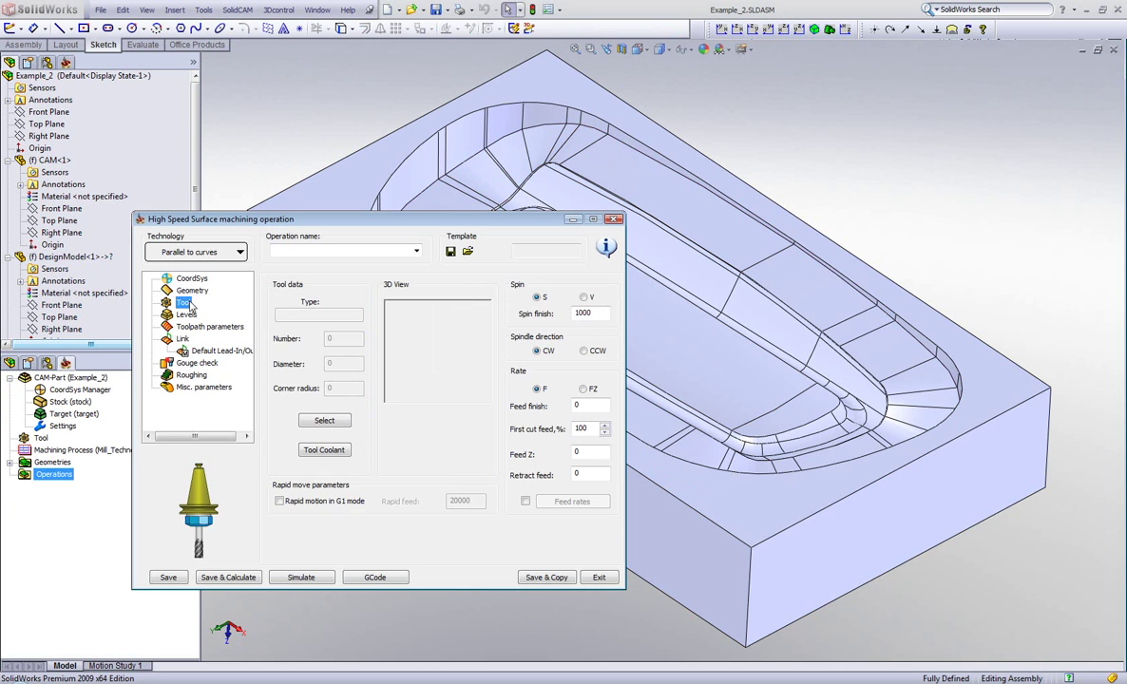
click(321, 420)
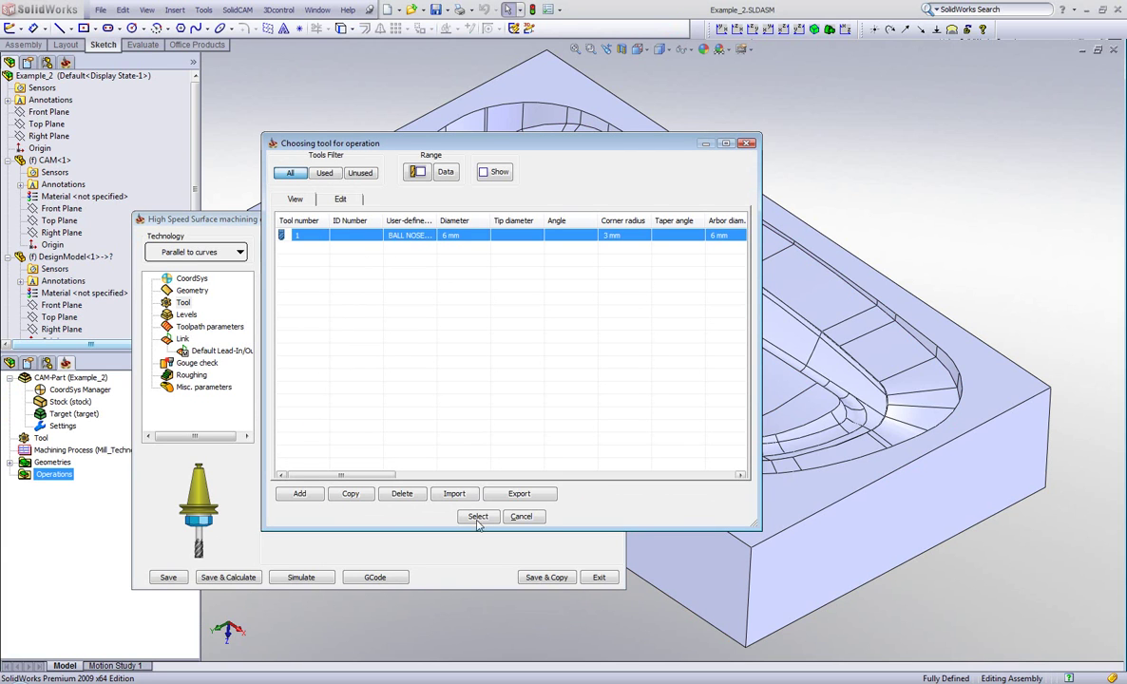
click(478, 517)
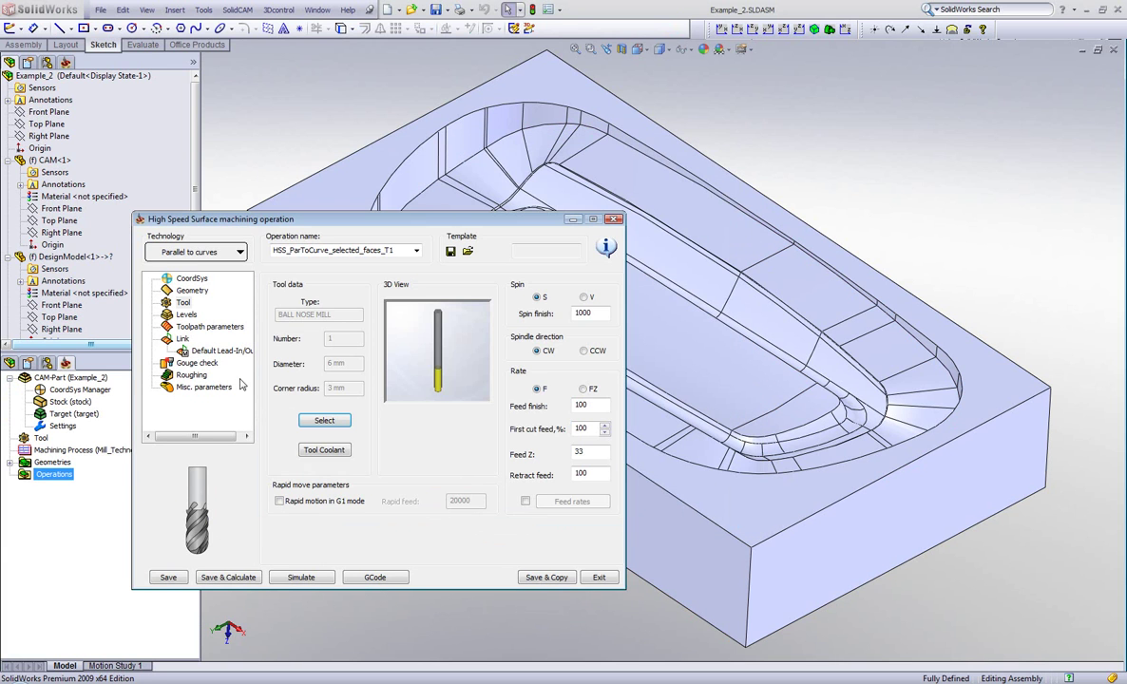
Step: Set the toolpath's maximum step over to 2 and its cutting method to Spiral
click(190, 328)
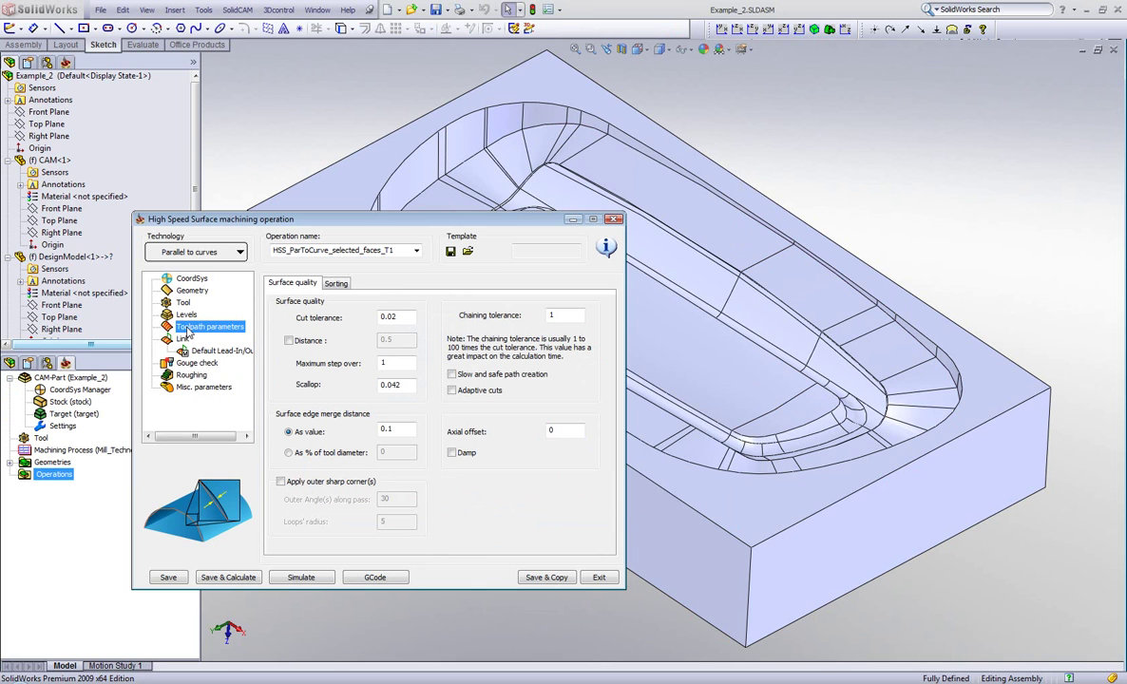
double_click(385, 364)
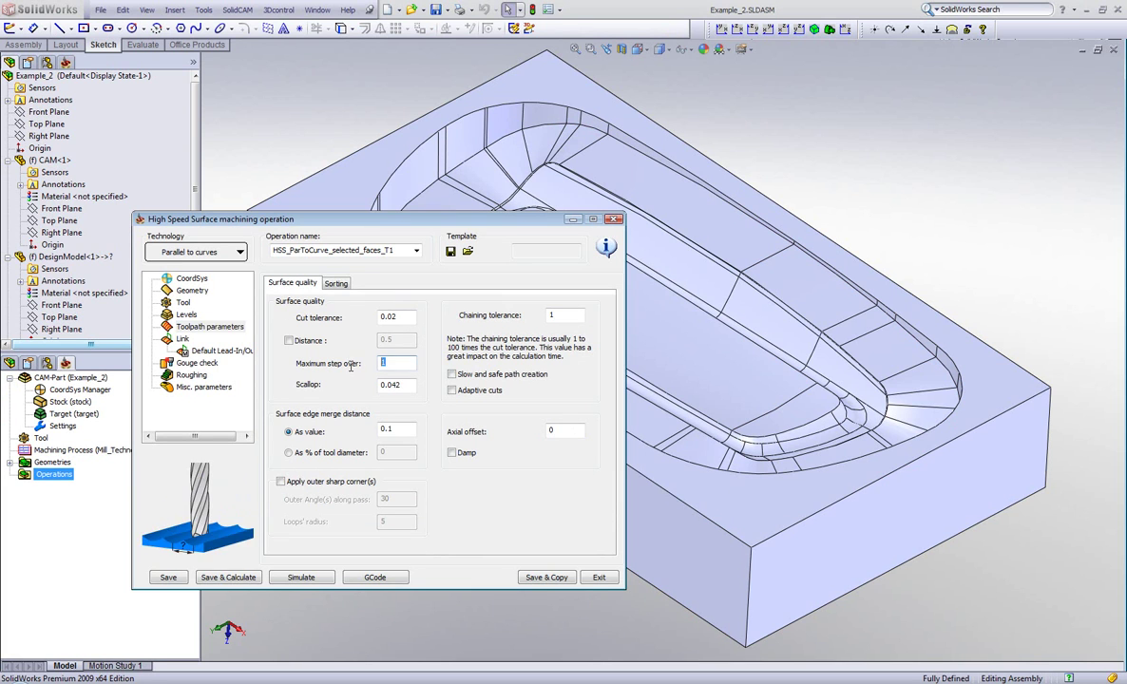
text(2)
click(338, 284)
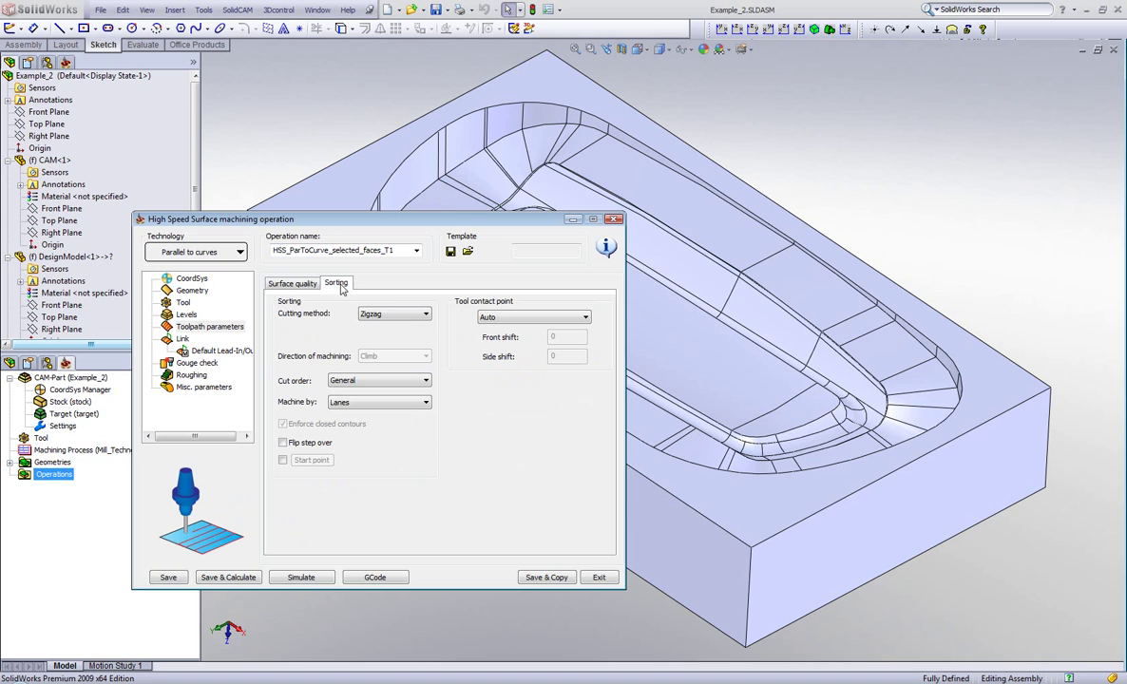
click(408, 323)
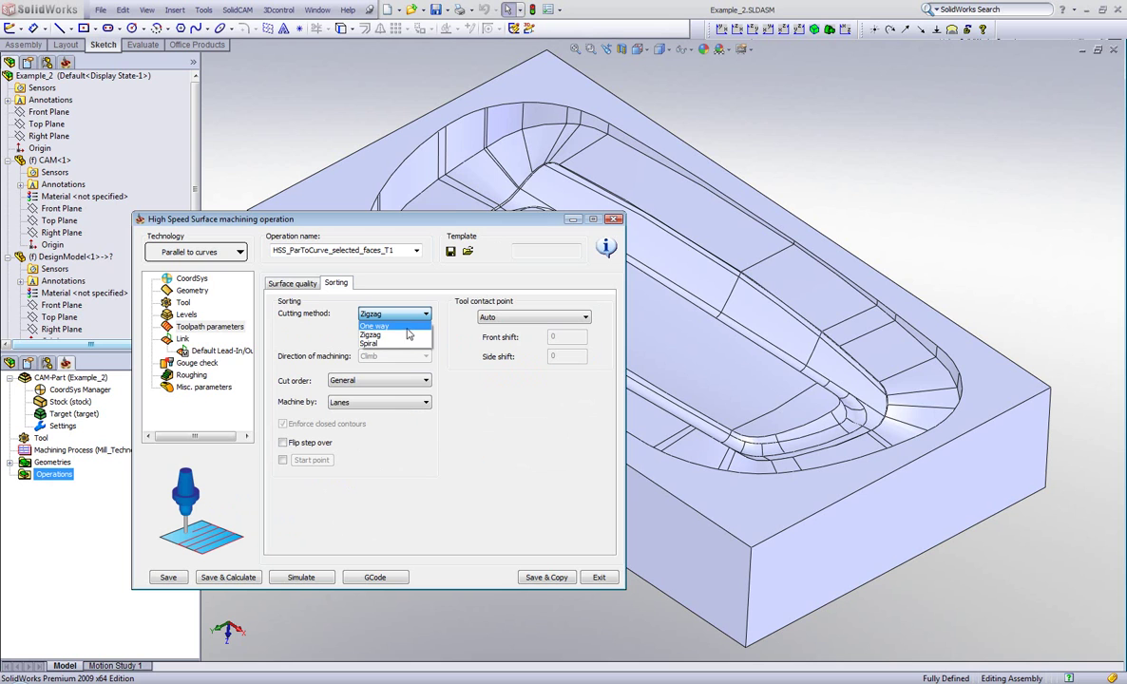
click(401, 344)
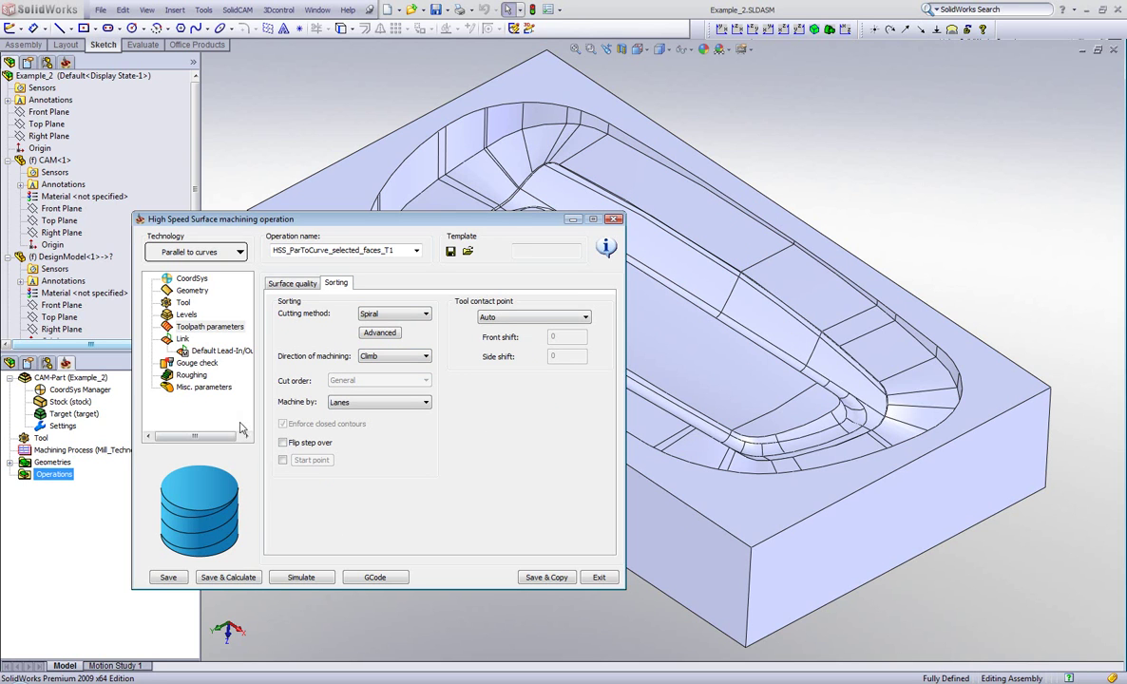
Step: Set the links to use a lead-in for the first entry and a lead-out for the last exit
click(181, 340)
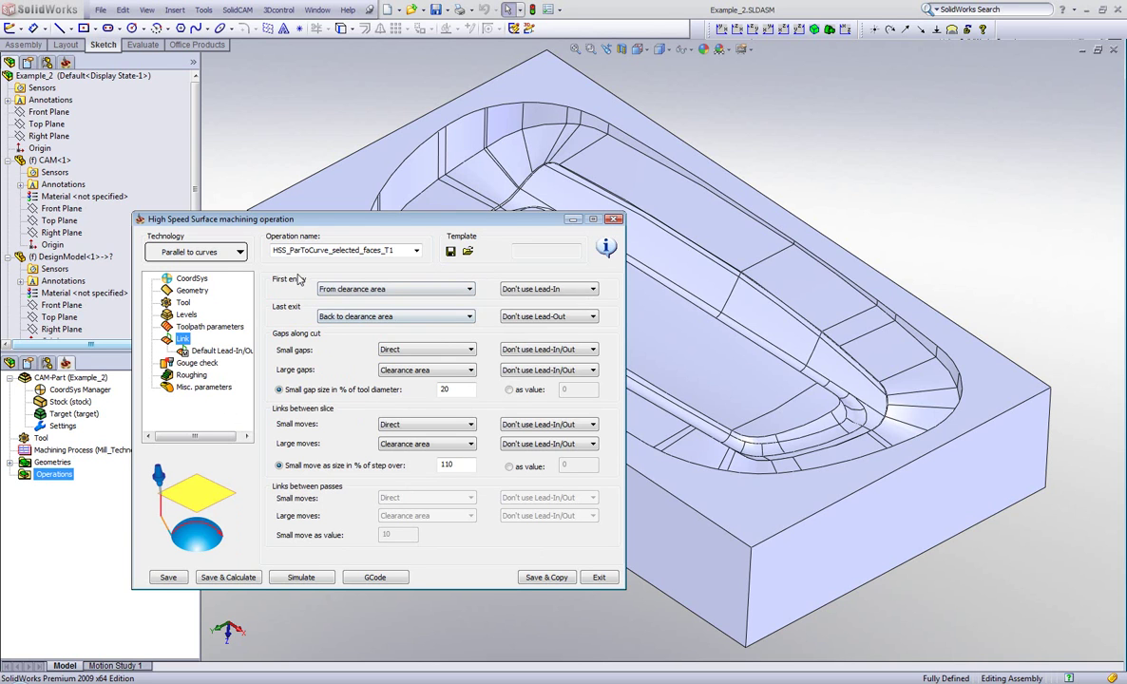
click(526, 292)
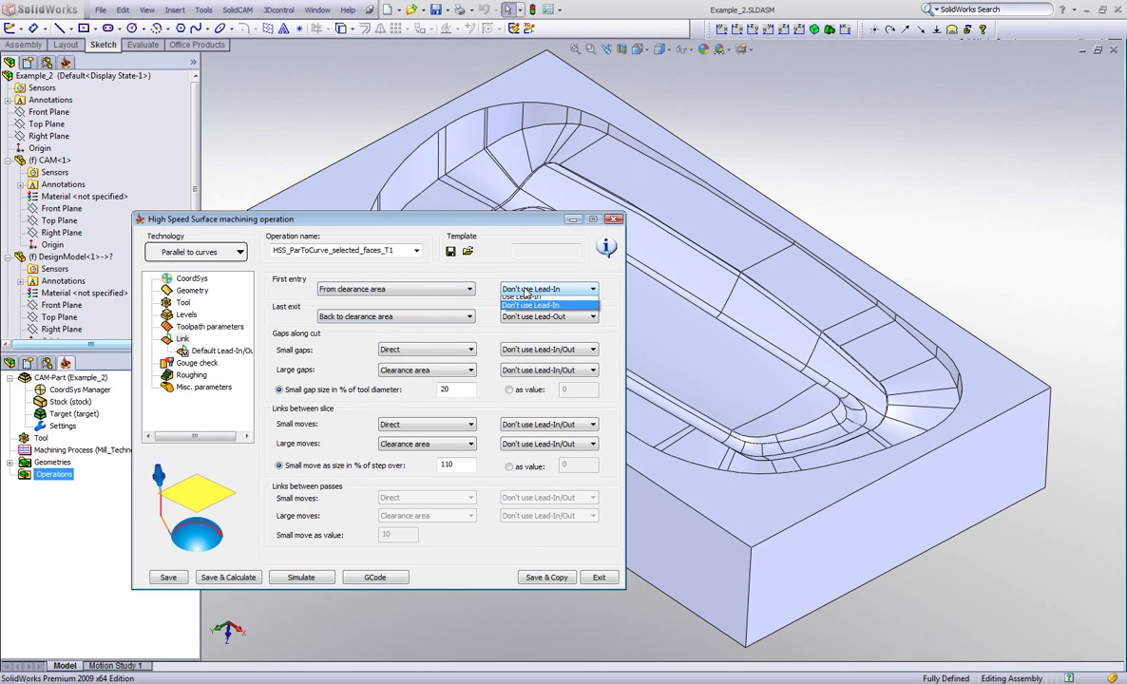
click(494, 285)
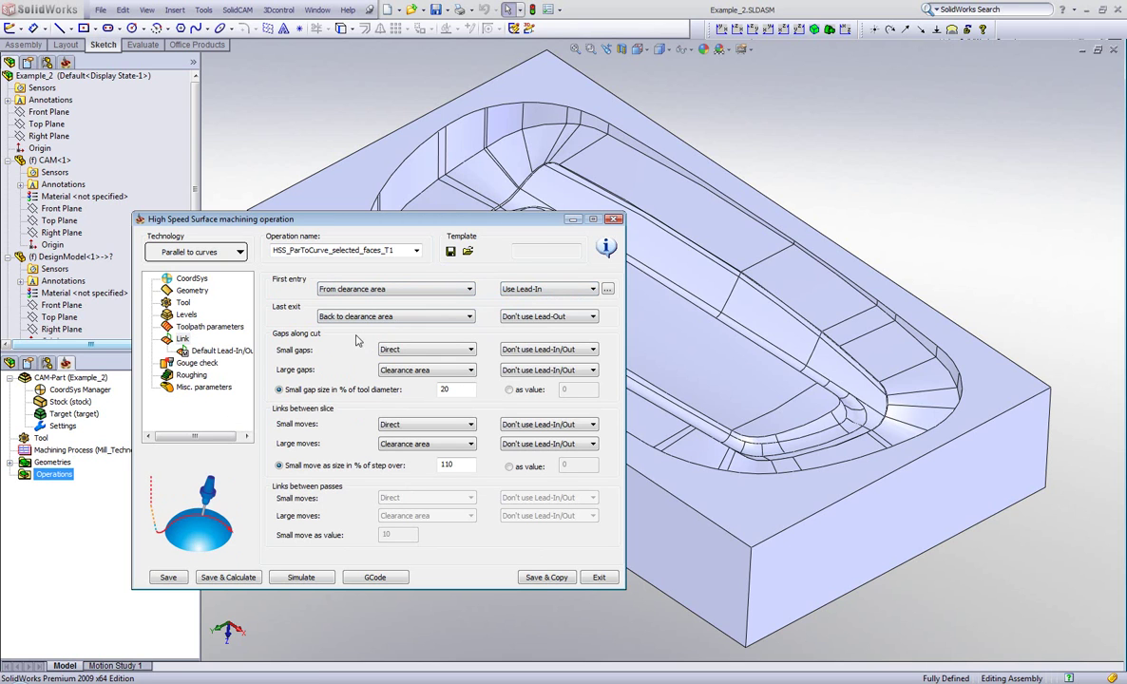
click(515, 318)
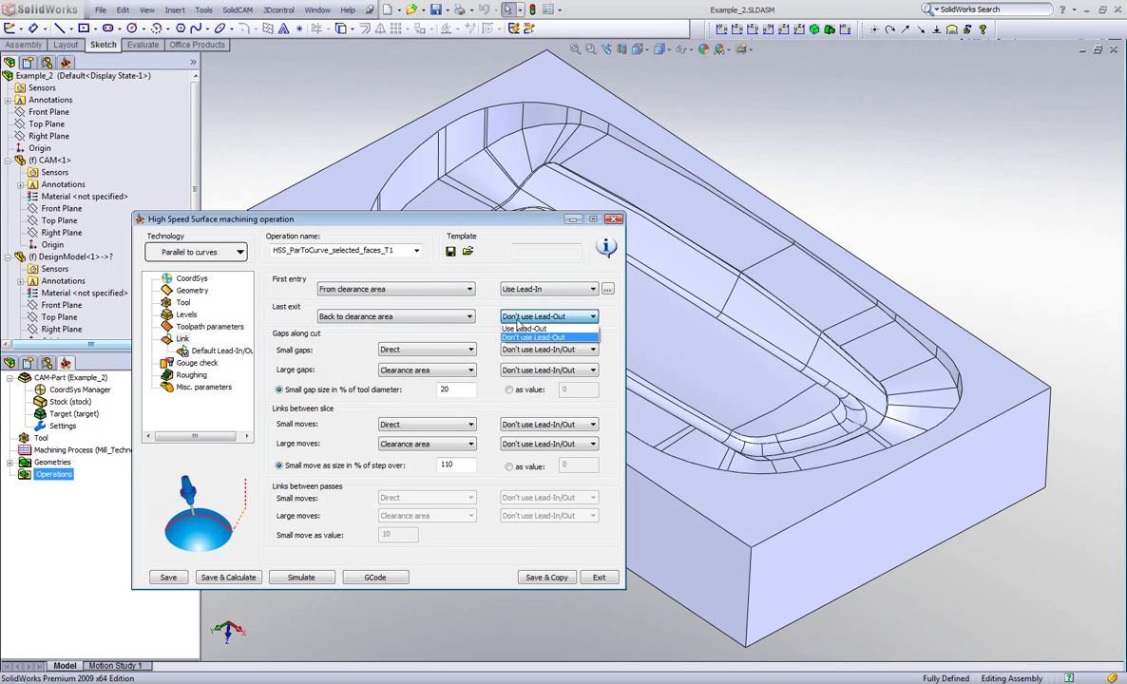
click(519, 329)
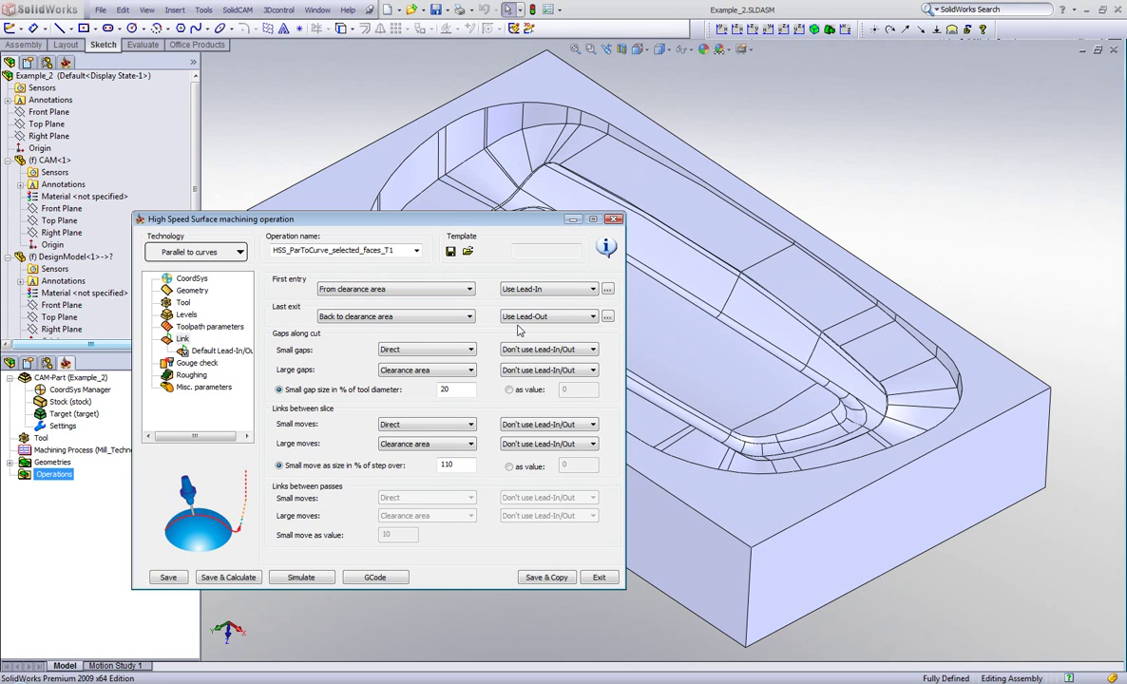
Step: Set the default lead-in to Vertical tang. arc and define a separate Tangential arc lead-out with a height of 1
click(228, 352)
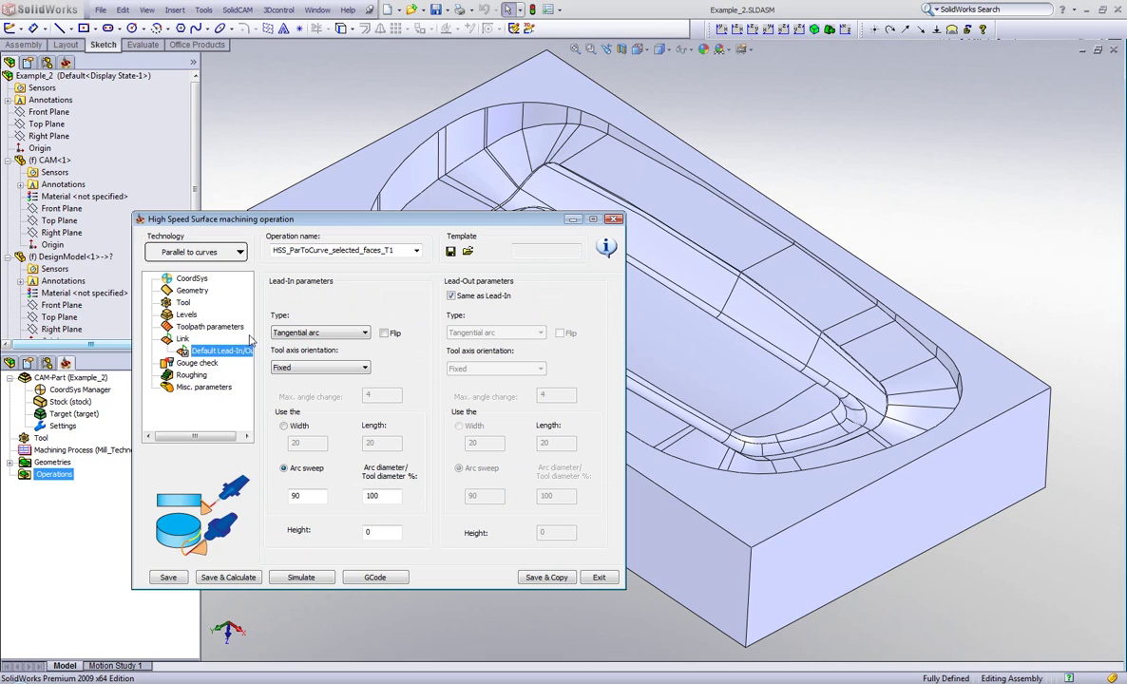
click(322, 333)
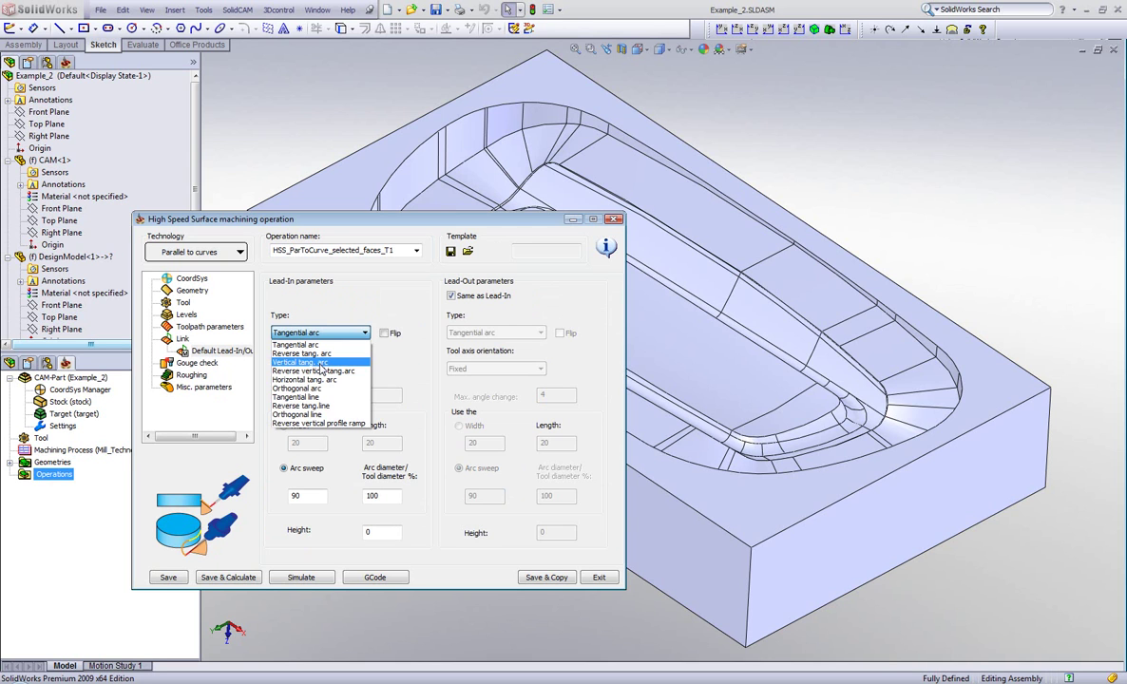
click(305, 362)
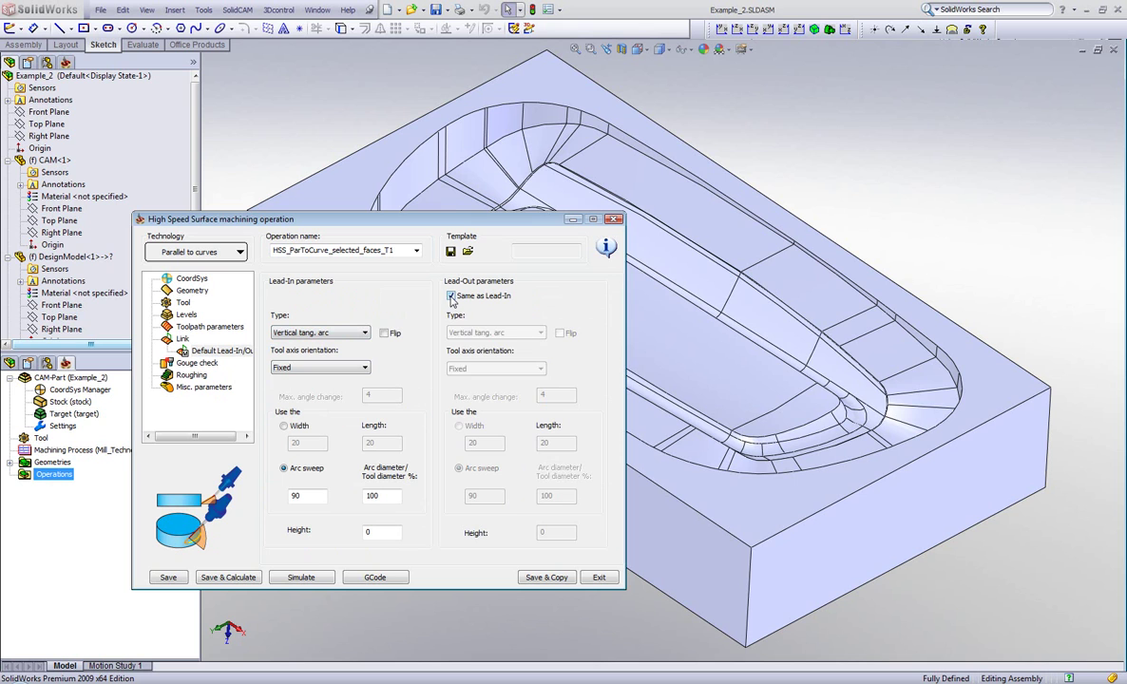
click(452, 296)
click(475, 333)
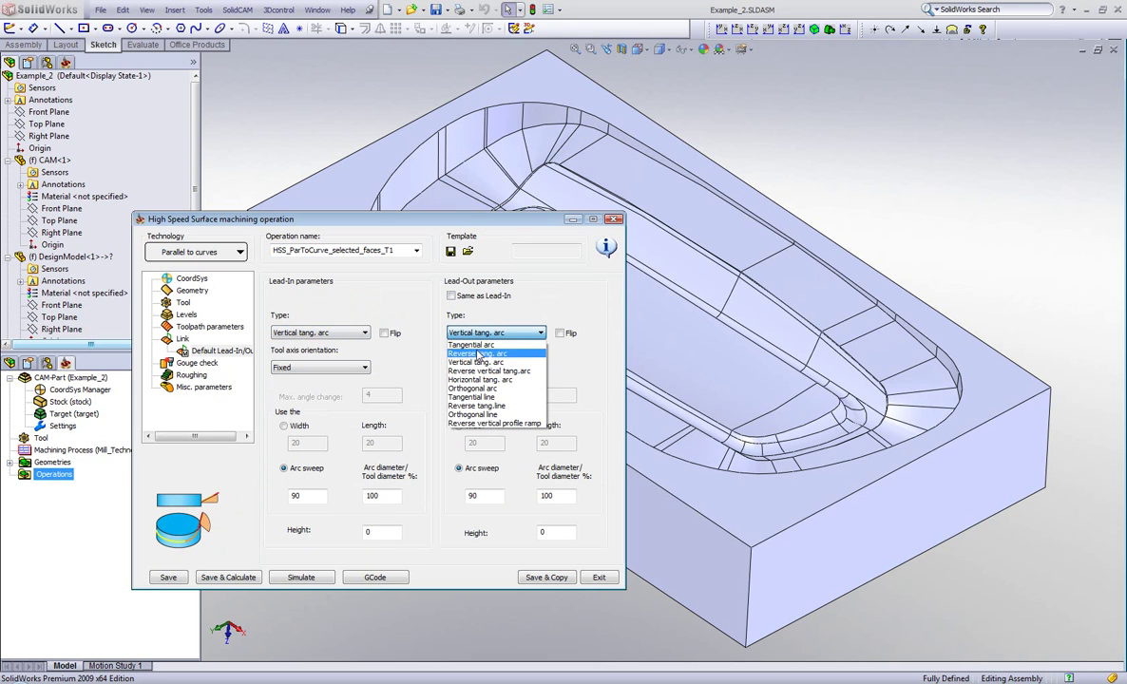
click(476, 345)
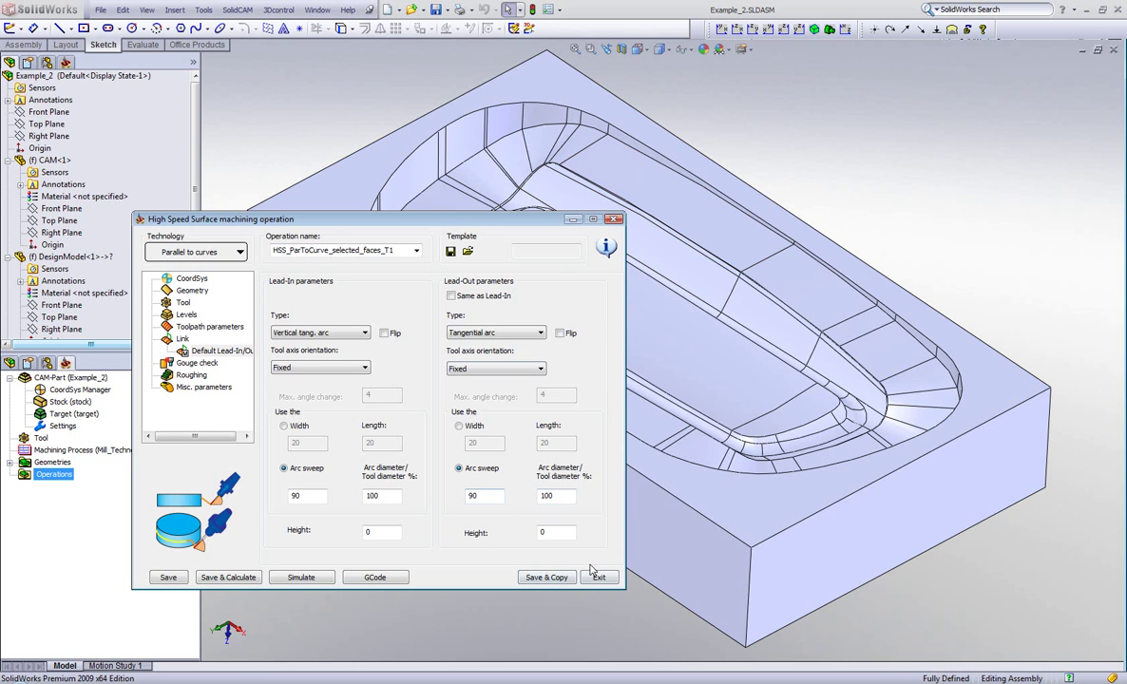
click(565, 535)
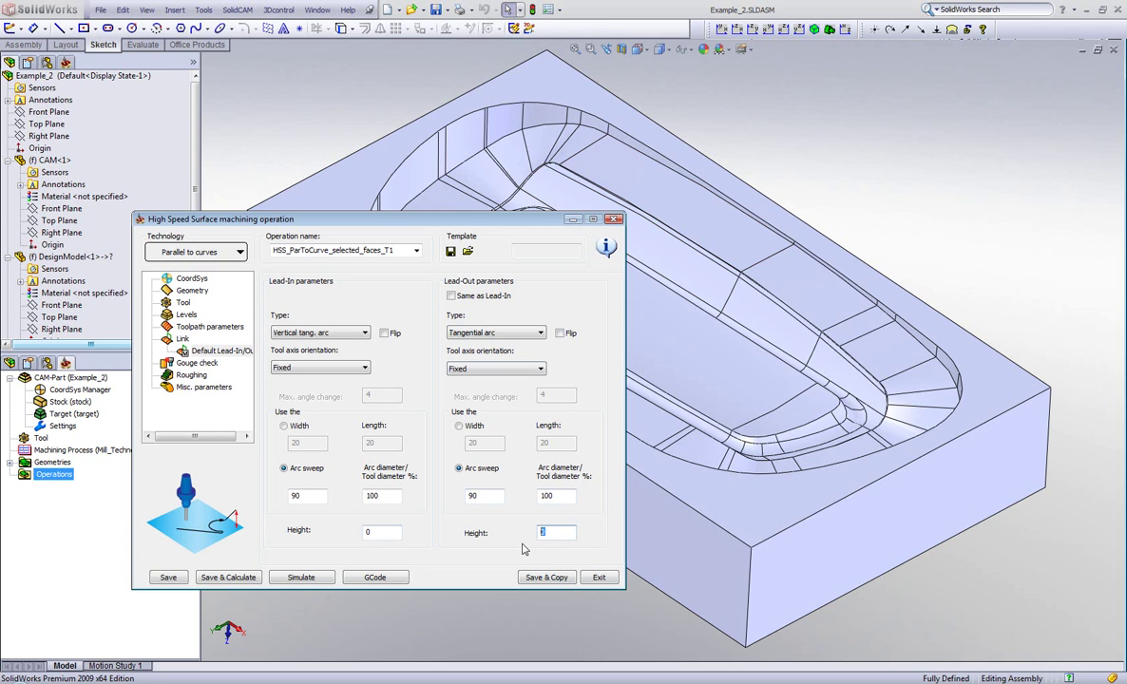
text(1)
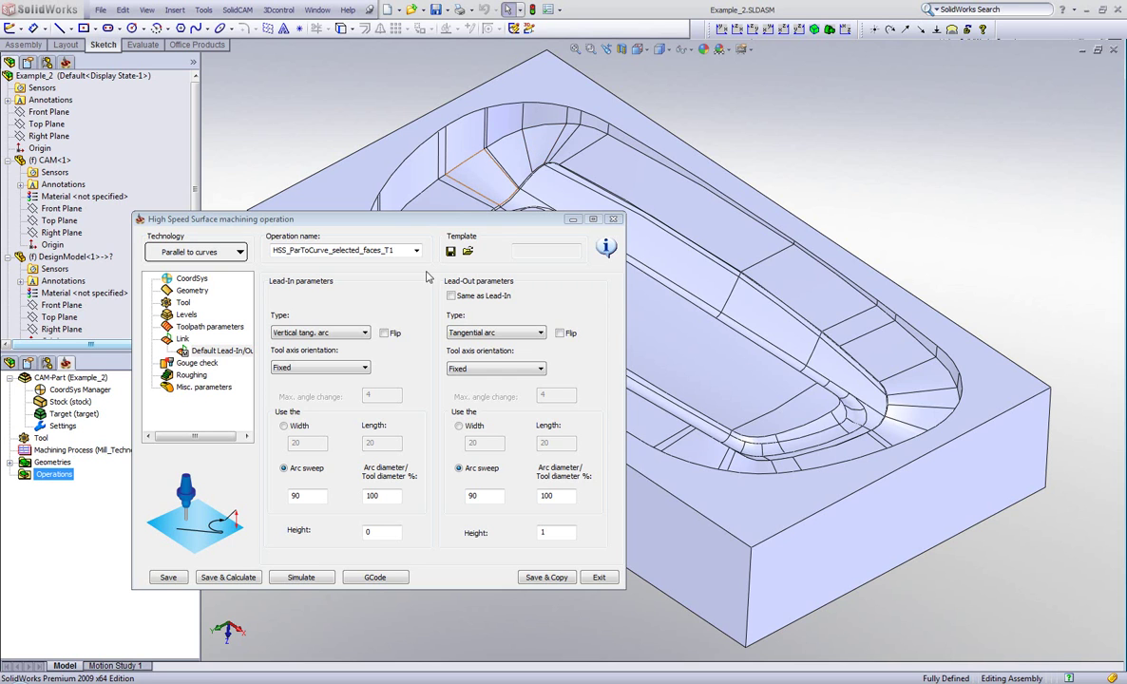
Step: Enable Gouge 1 checking against the drive surfaces only, excluding the check surfaces
click(198, 364)
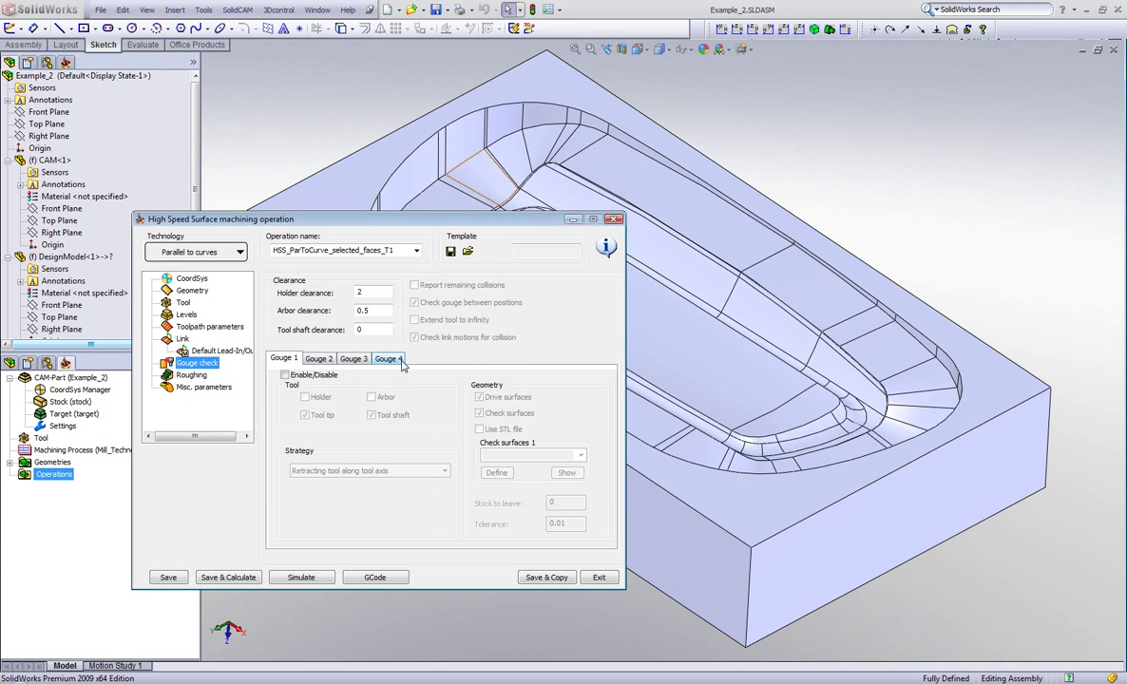
click(285, 375)
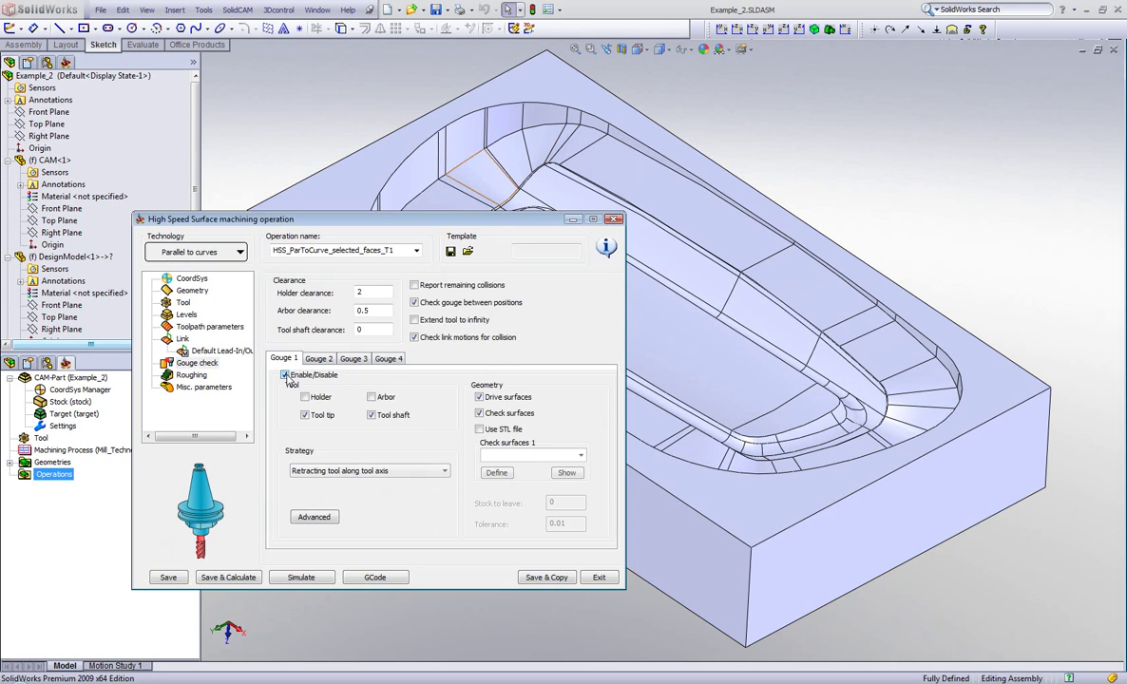
click(479, 414)
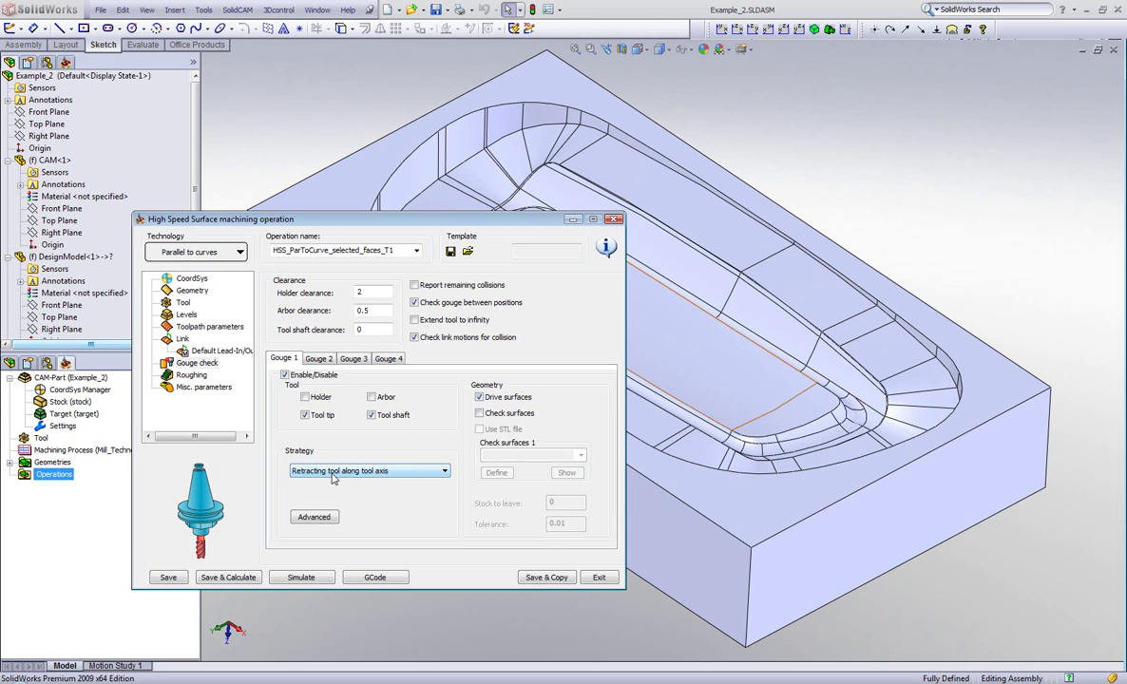
Step: Enable Gouge 2 checking against check surfaces only, excluding drive surfaces, using selected_faces1 as the check geometry, and preview those faces
click(319, 360)
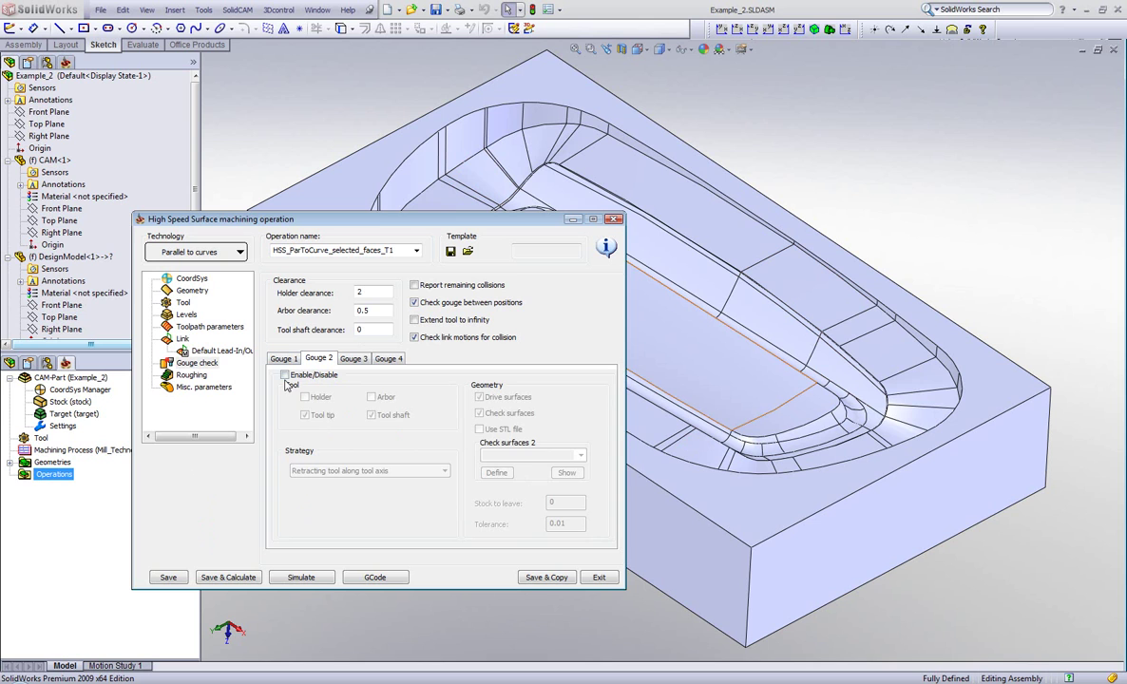
click(286, 376)
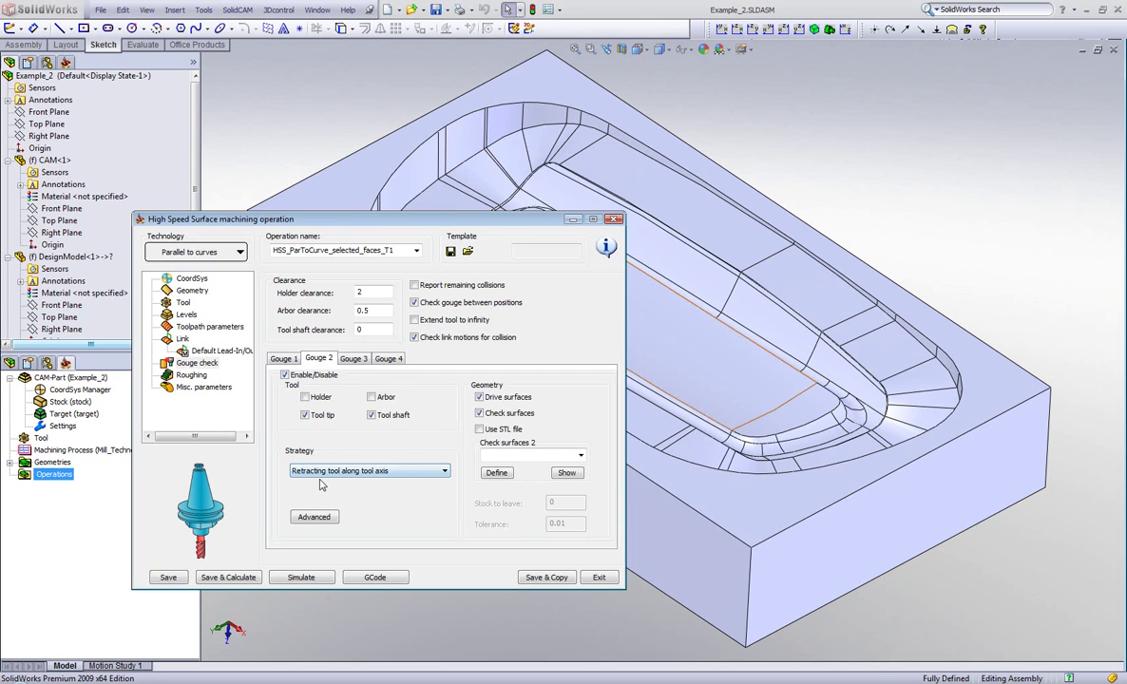
click(480, 397)
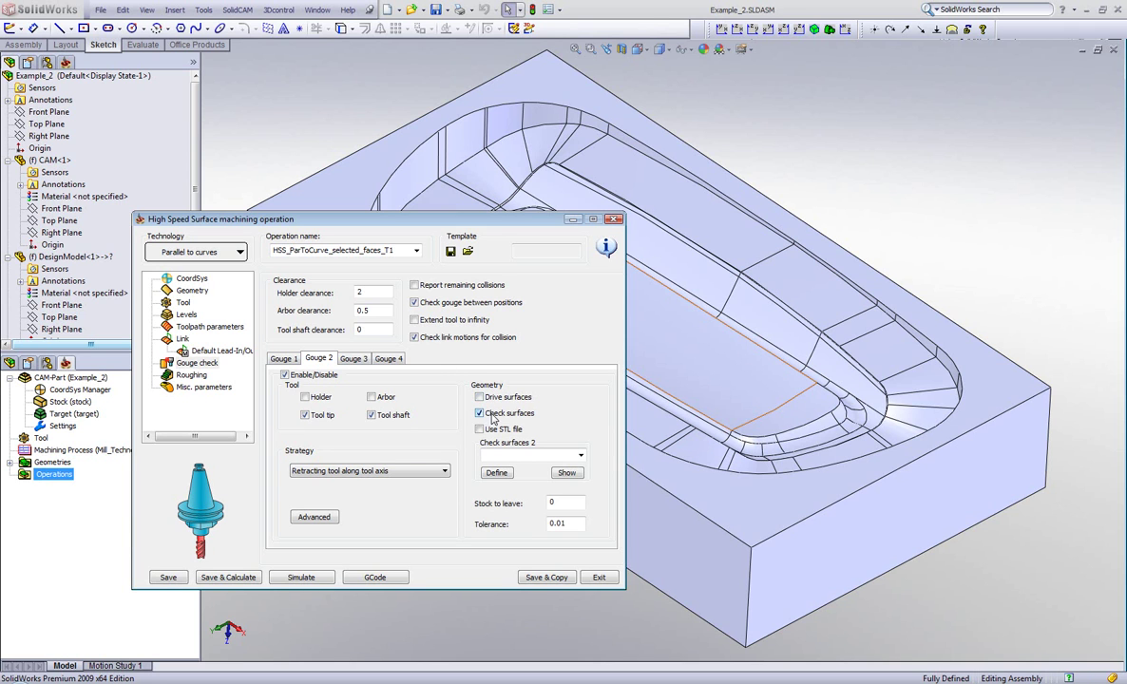
click(580, 456)
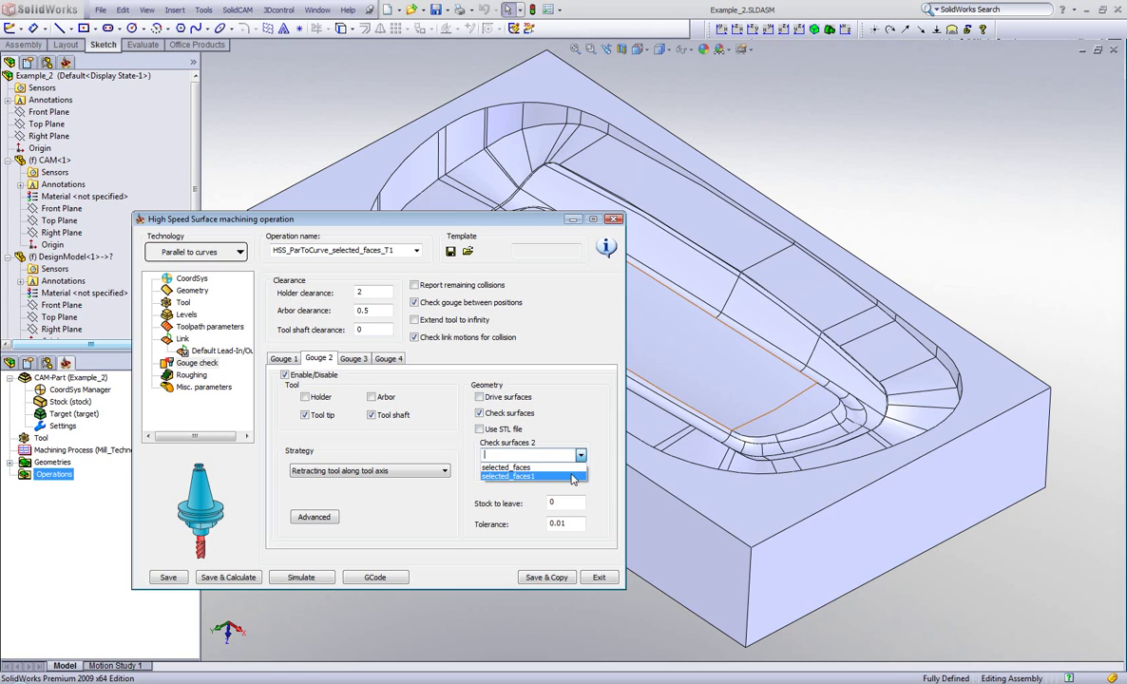
click(577, 464)
click(567, 473)
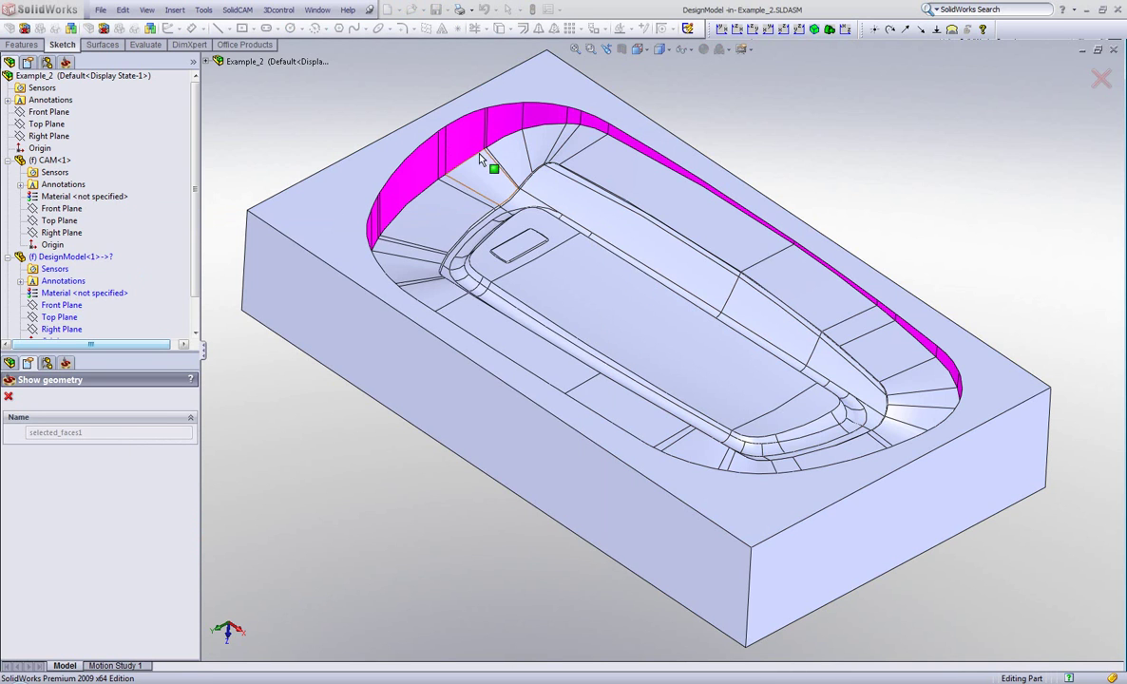
click(9, 399)
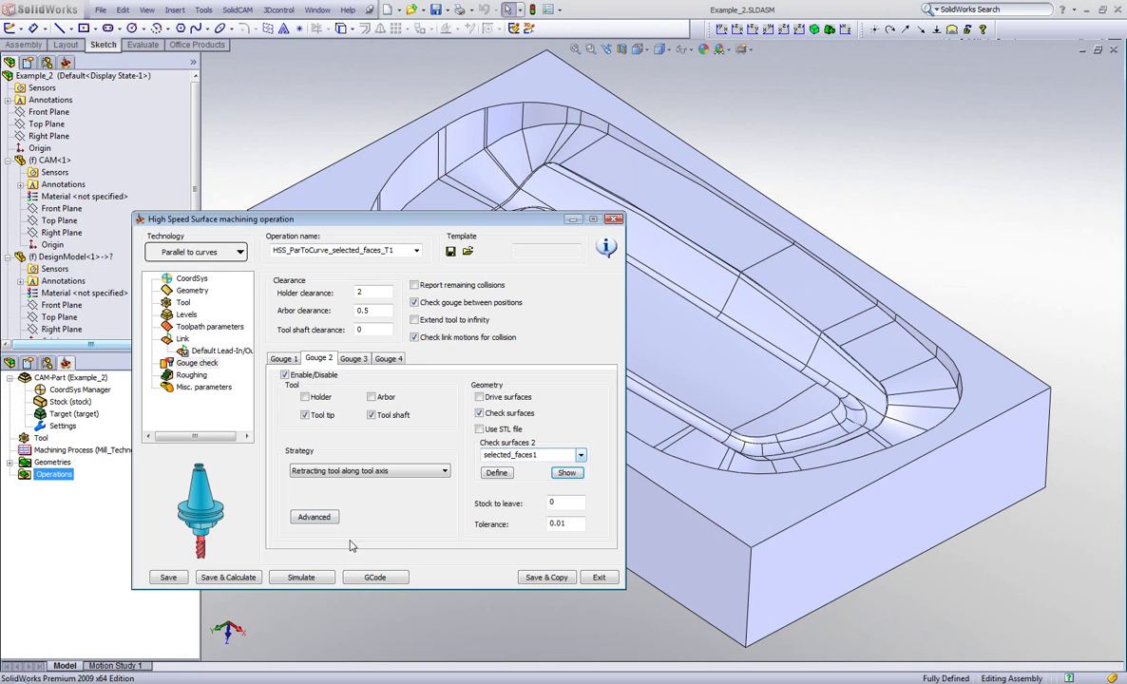
Step: For Gouge 2, set the stock to leave to 1 and the strategy to Leaving out gouging points with Trim toolpath after last collision
double_click(569, 505)
text(1)
click(439, 474)
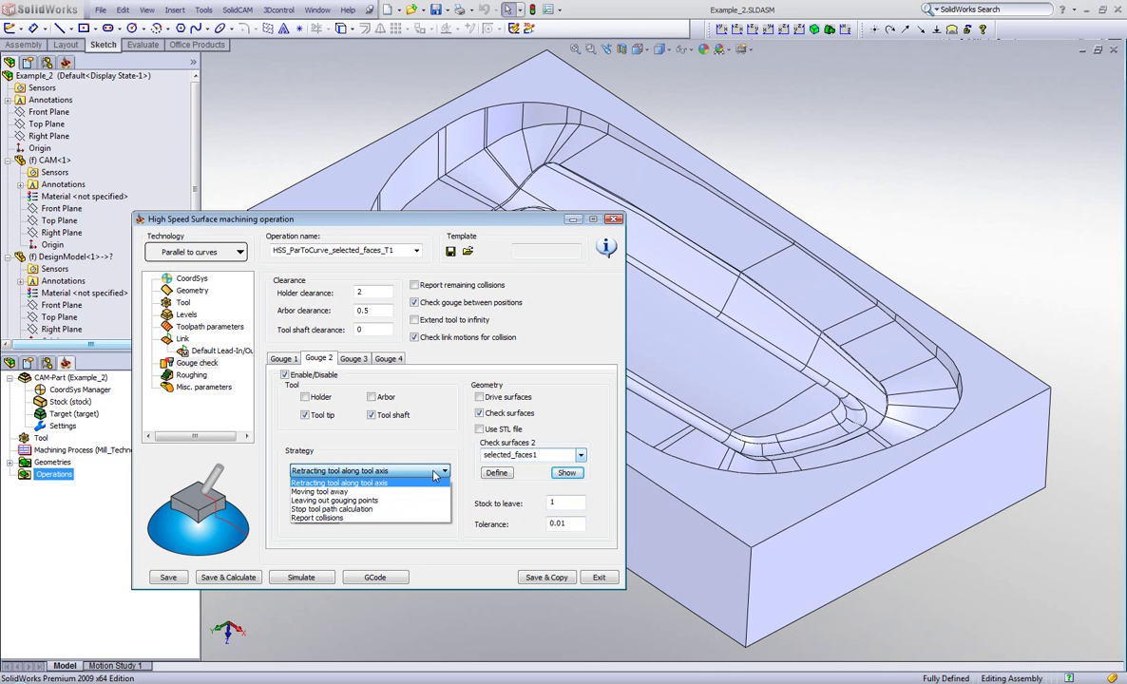
click(383, 501)
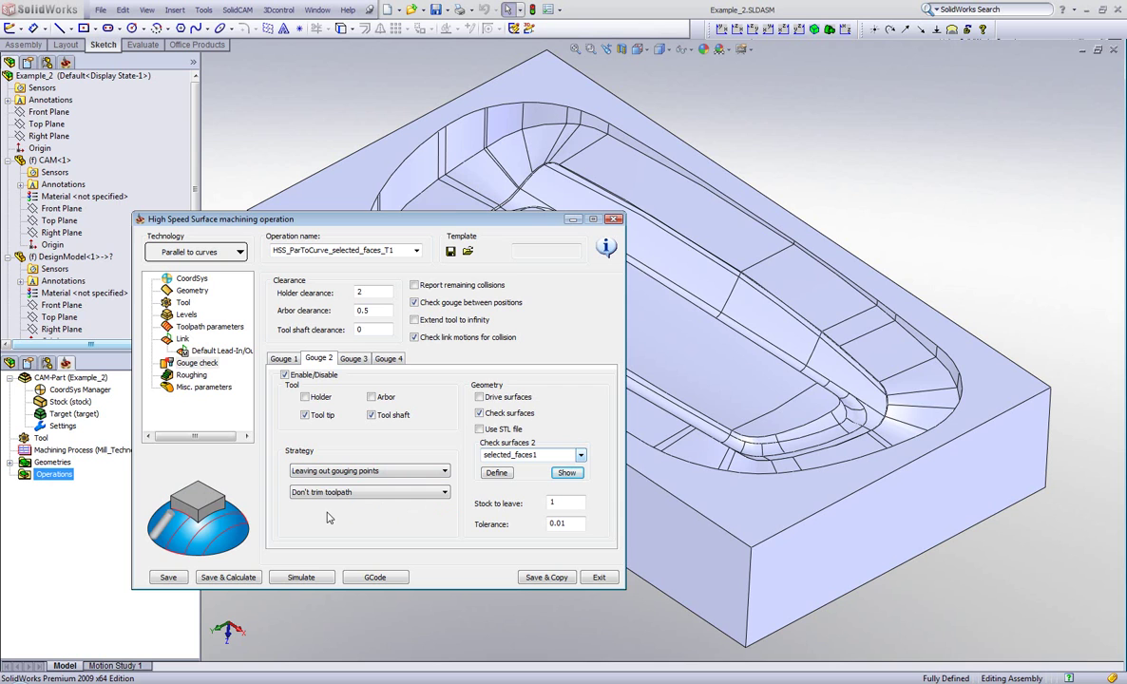
click(344, 493)
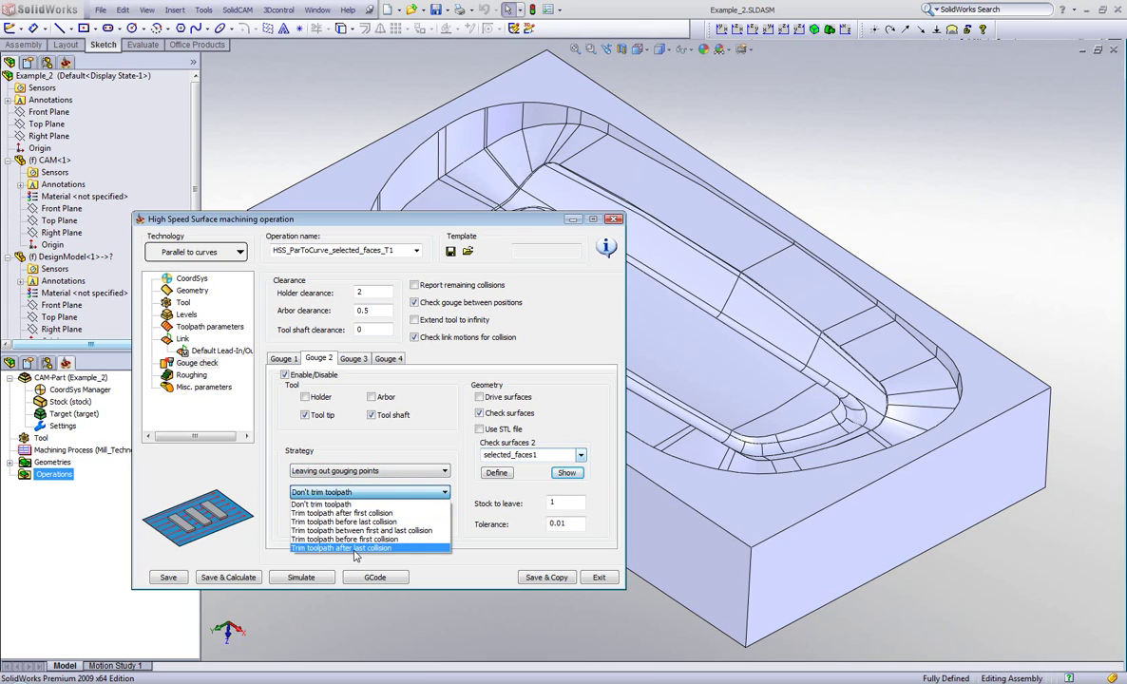
click(354, 550)
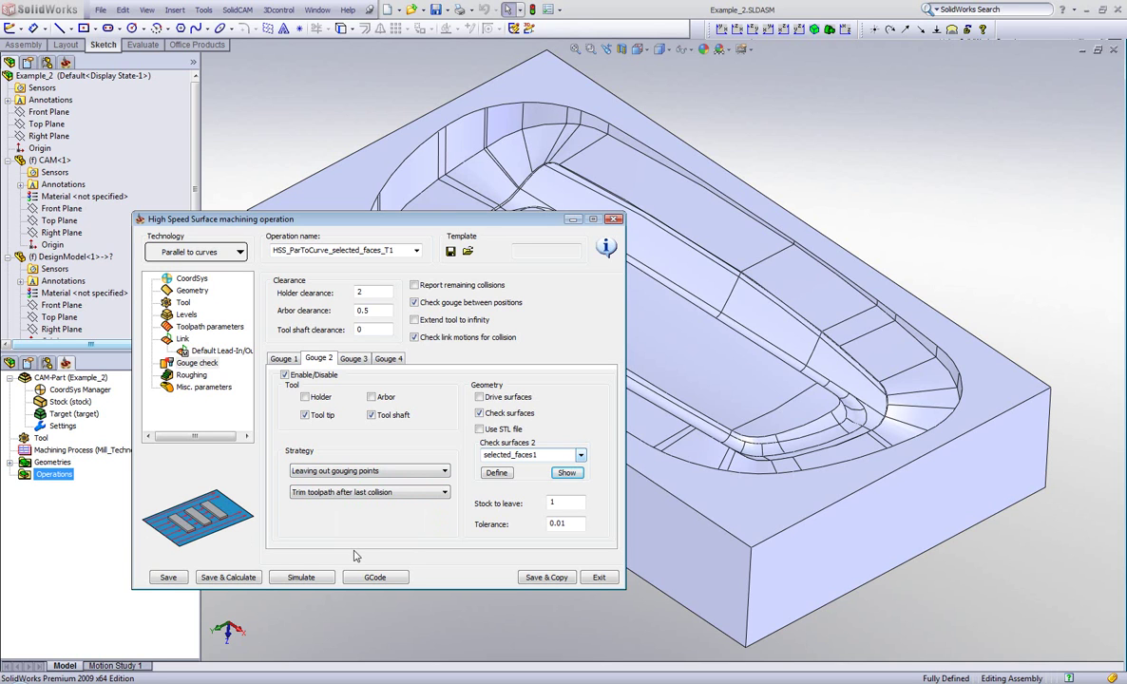
Step: Save and calculate the Parallel to curves operation and run its Host CAD simulation, inspecting the toolpath's lead-in and lead-out
click(229, 577)
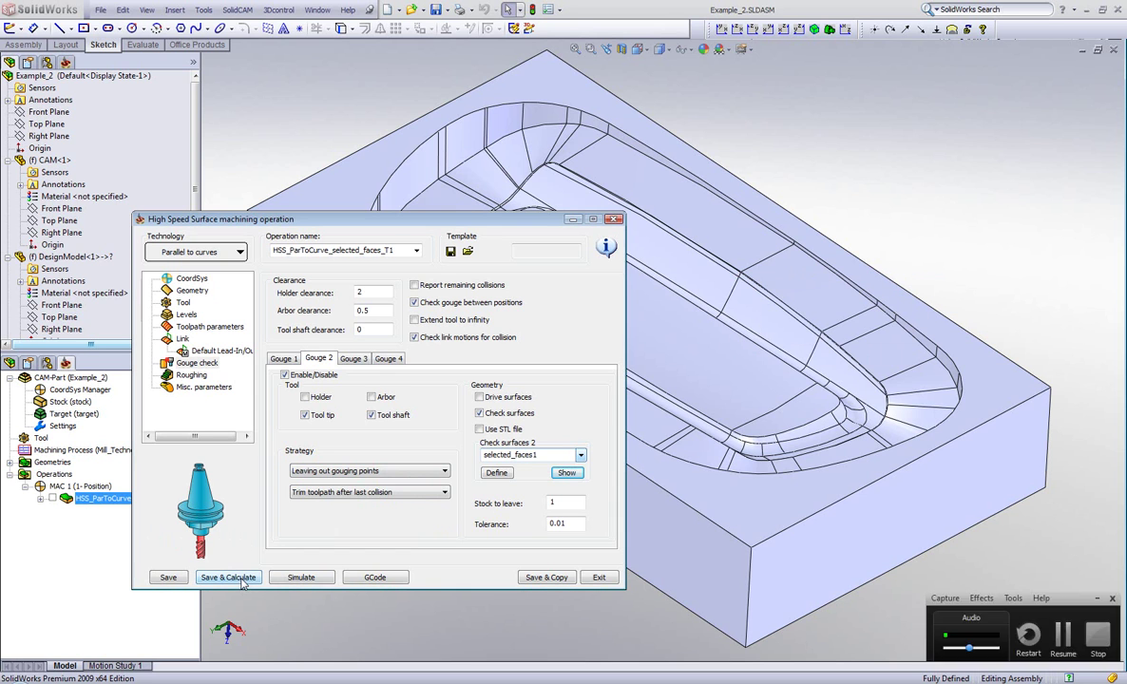
click(298, 577)
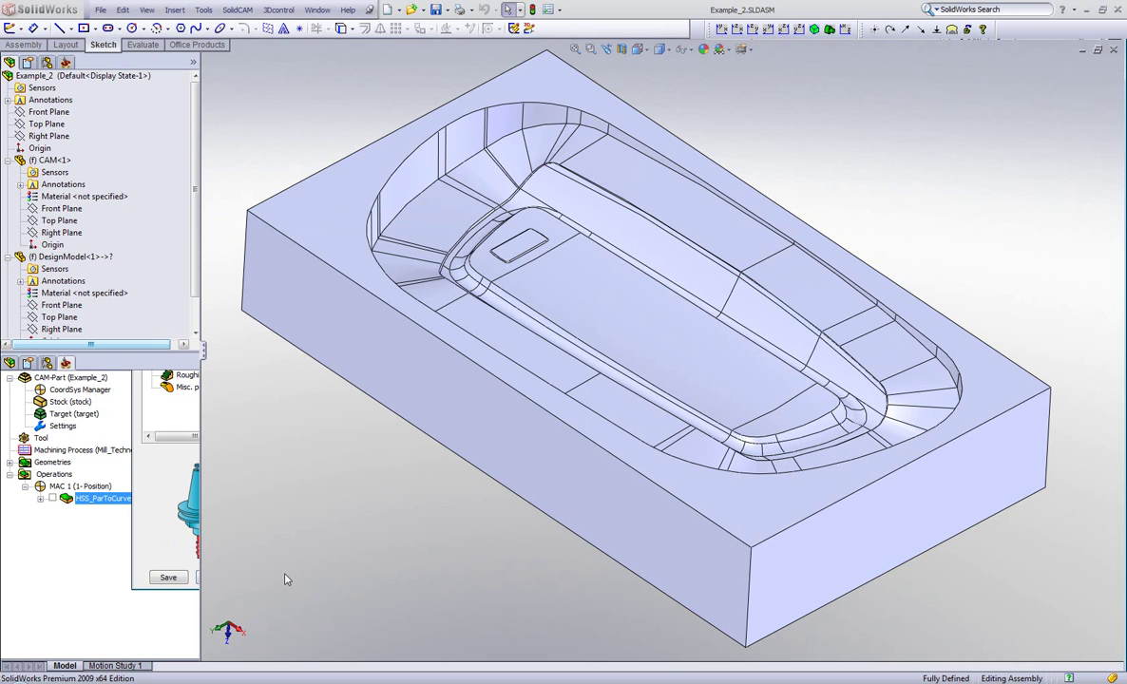
click(265, 617)
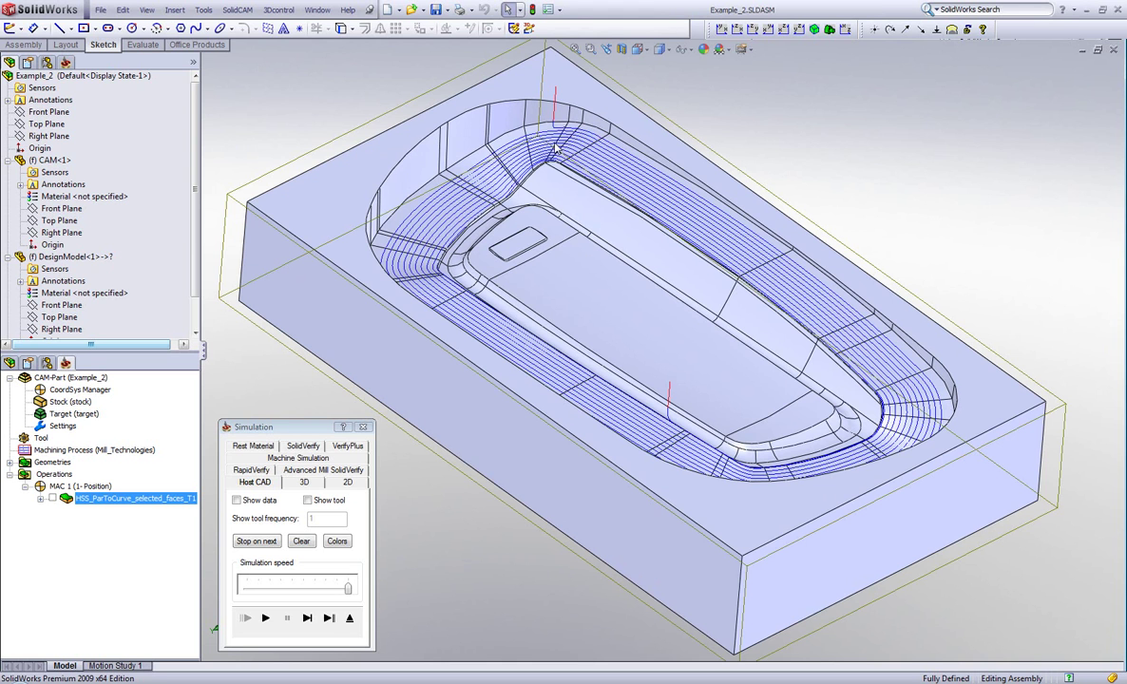
scroll(557, 148, down, 4)
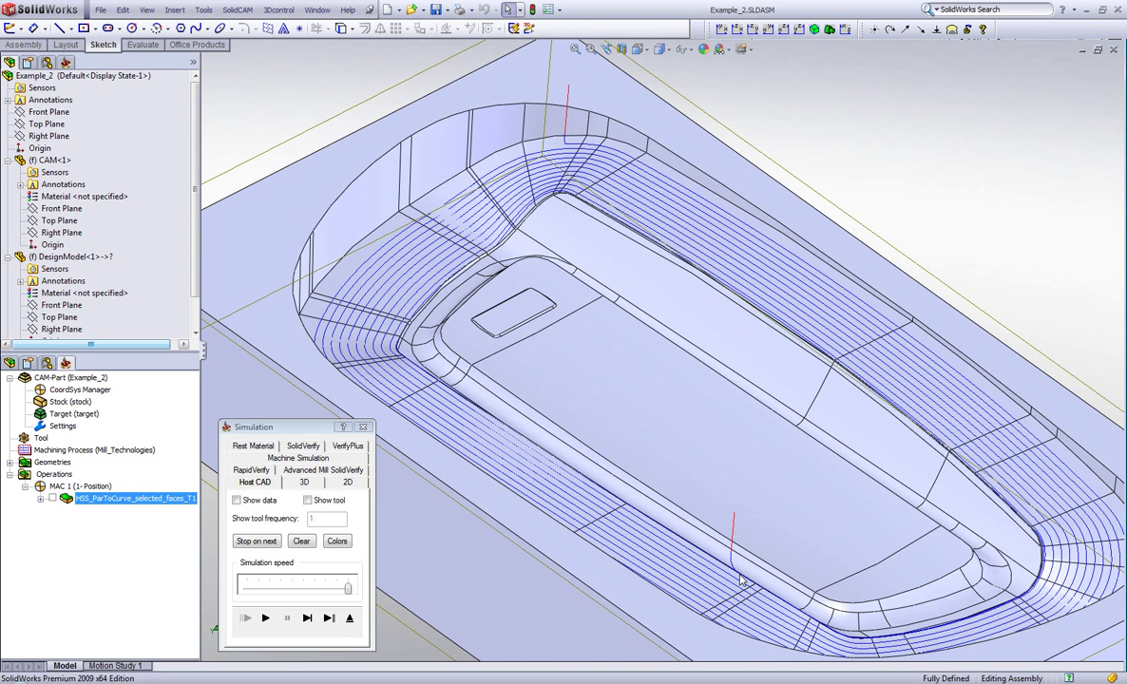
scroll(573, 161, down, 3)
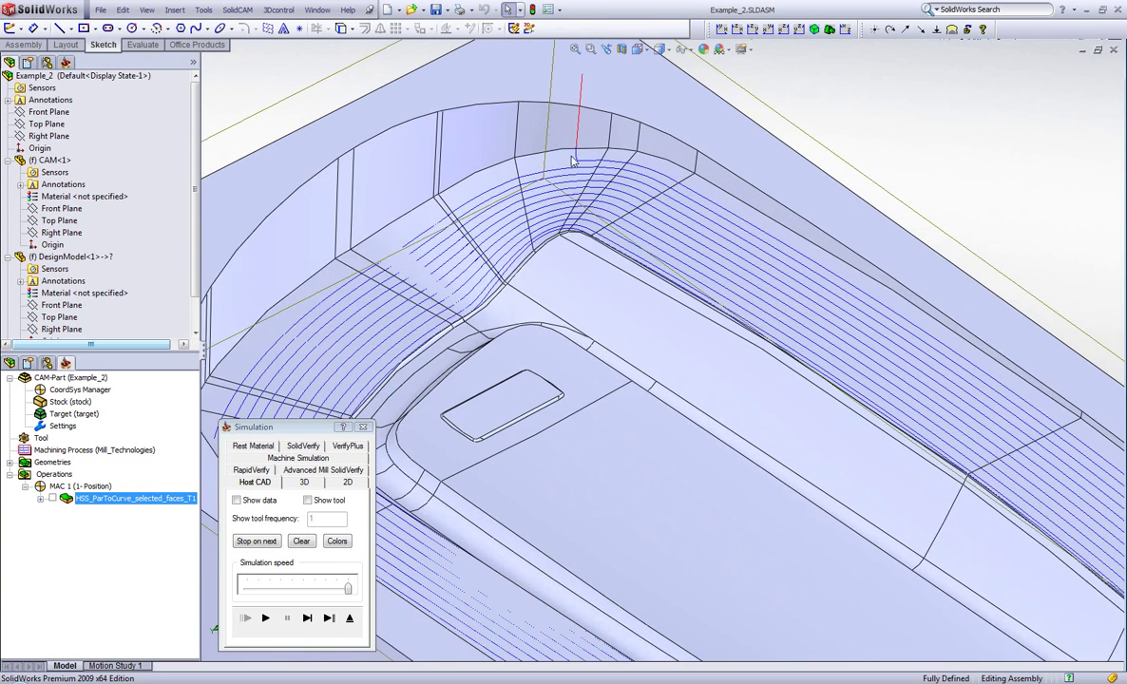
scroll(573, 162, down, 2)
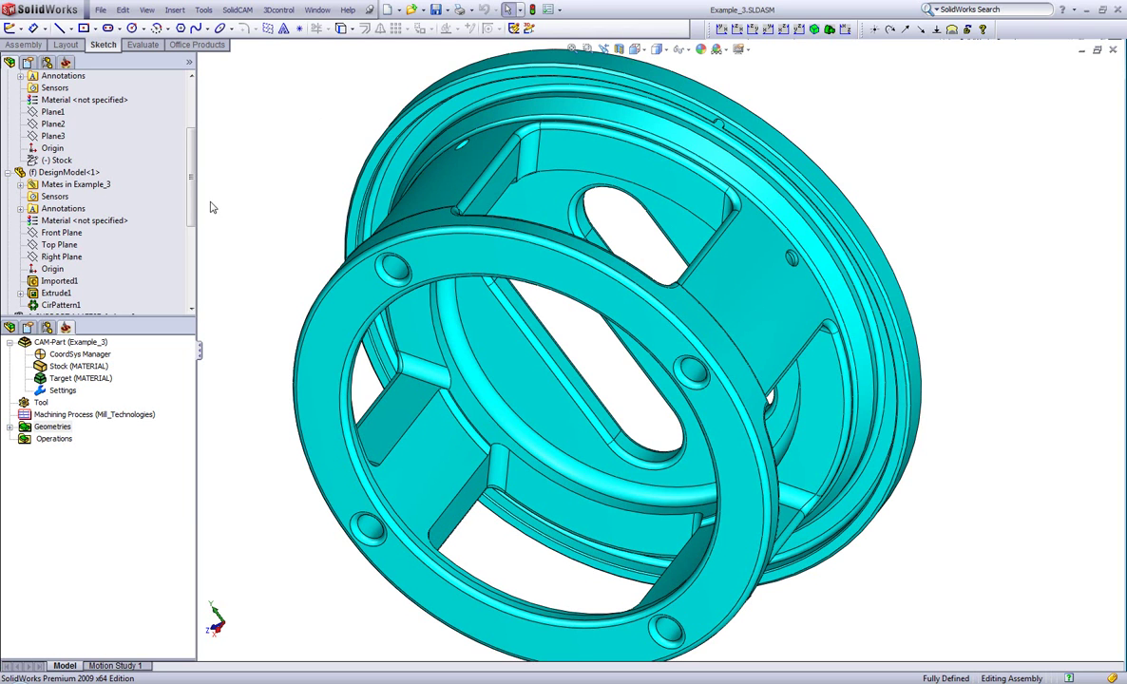
Step: Add an HSS operation to the Example_3 CAM-Part using the Morph between Curves technology
right_click(55, 438)
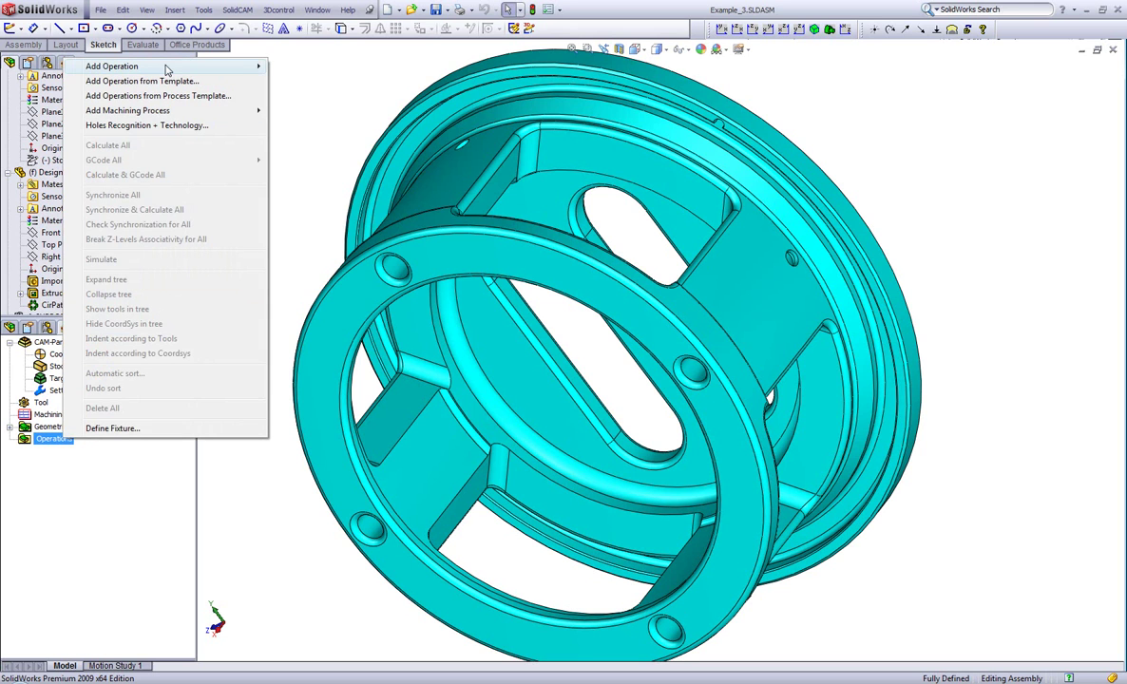
mouse_move(166, 69)
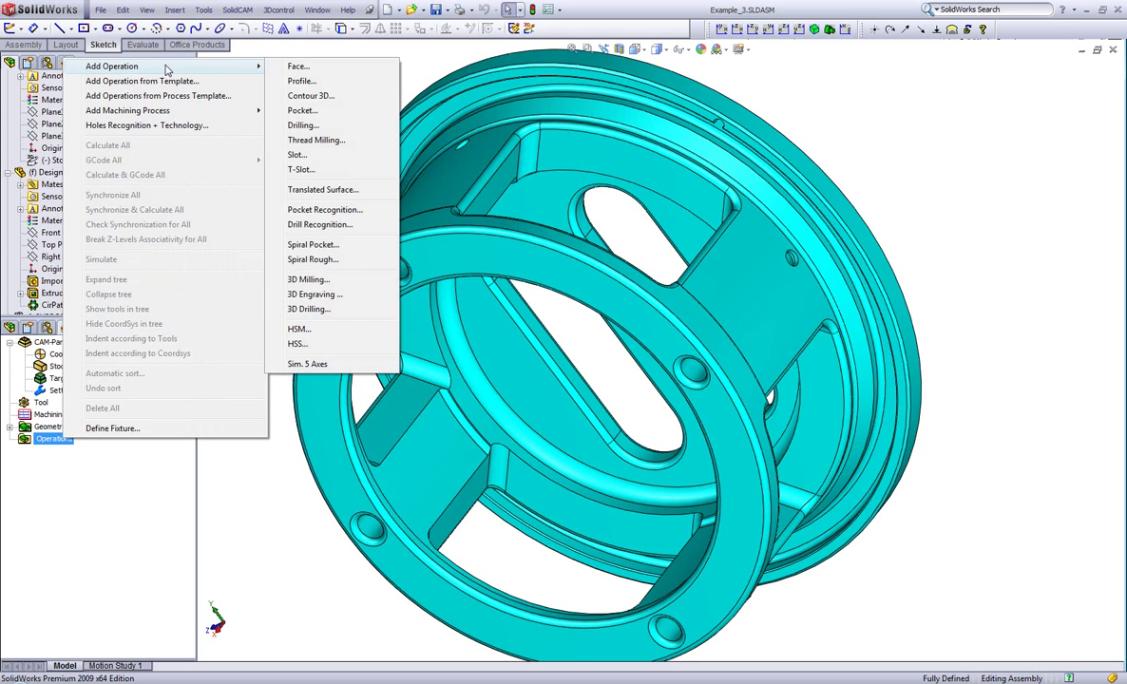
click(295, 345)
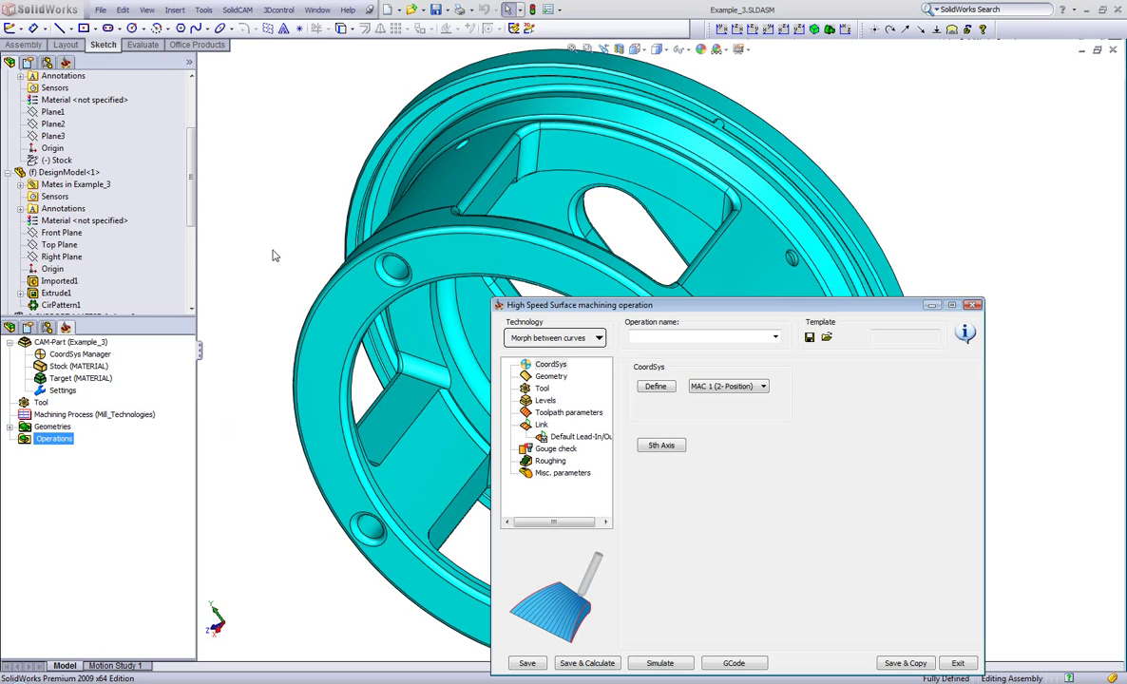
click(554, 340)
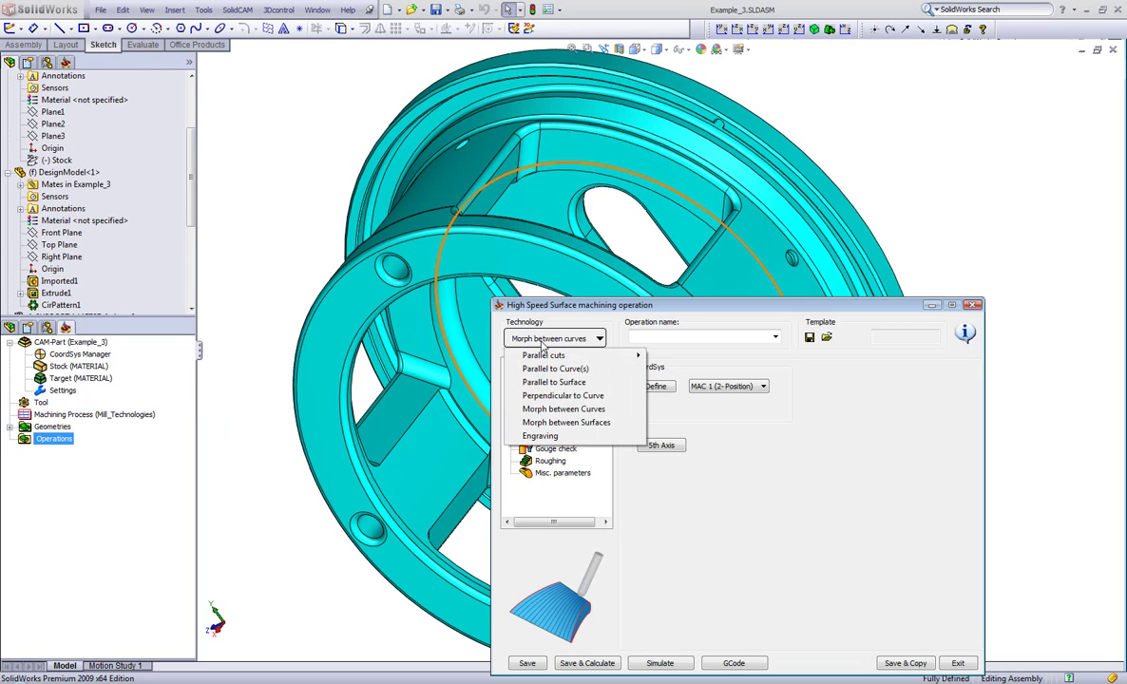
click(558, 409)
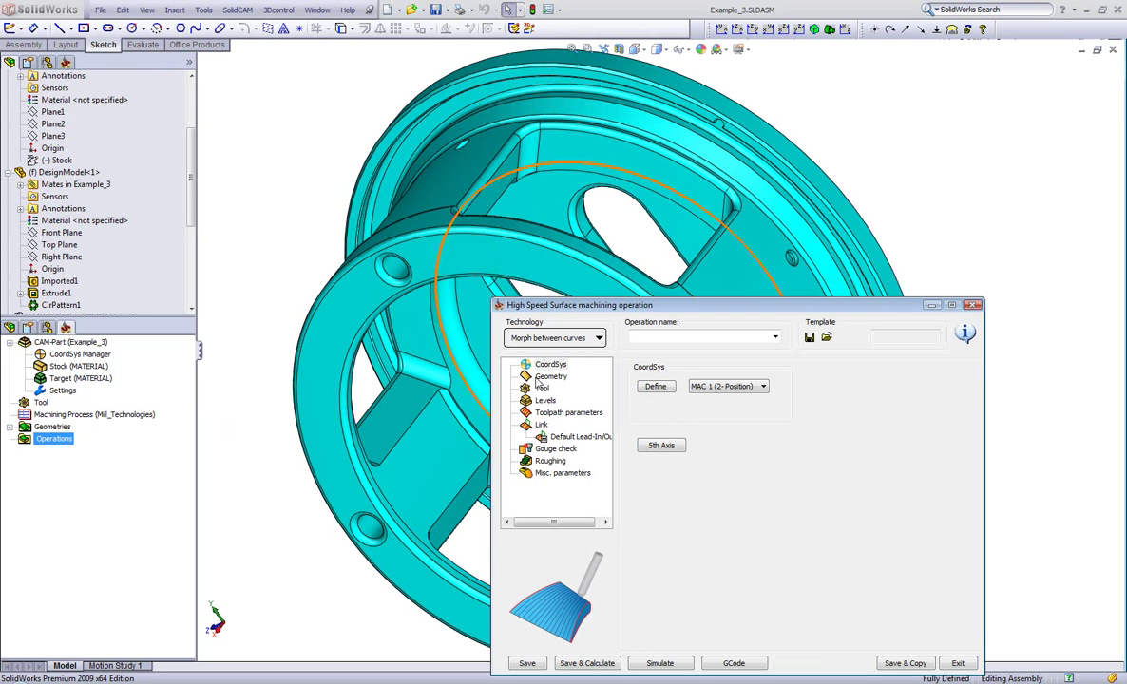
Step: Assign selected_faces as the operation's drive surface and preview the faces on the wheel-shaped model
click(540, 378)
click(743, 401)
click(732, 412)
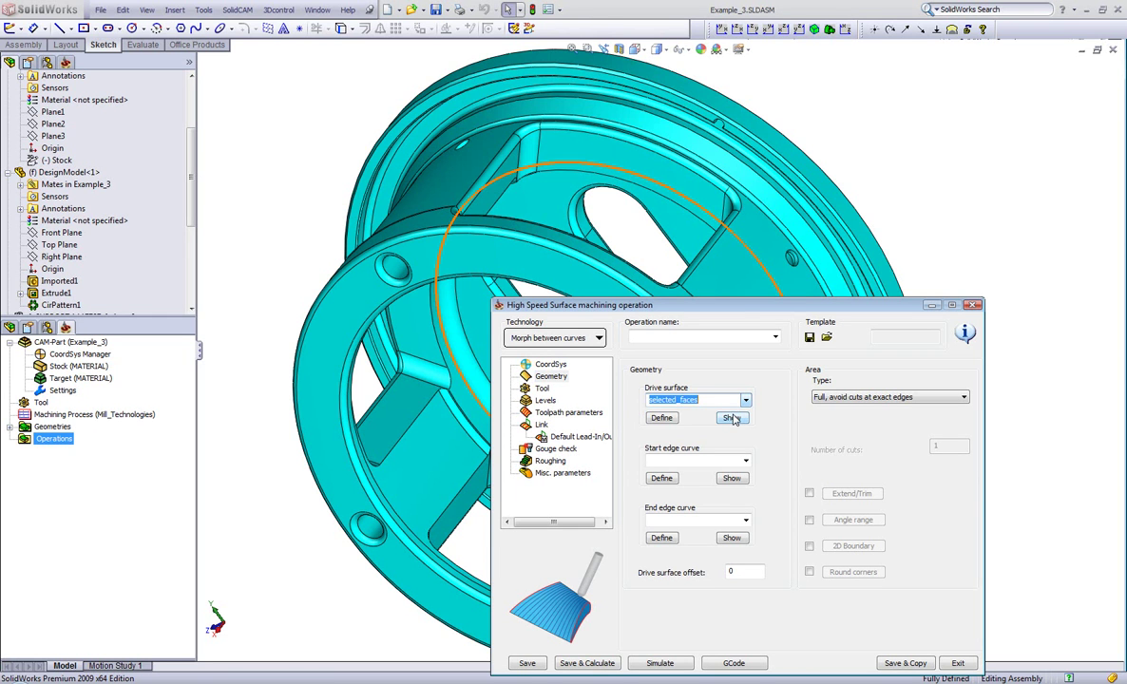
click(731, 419)
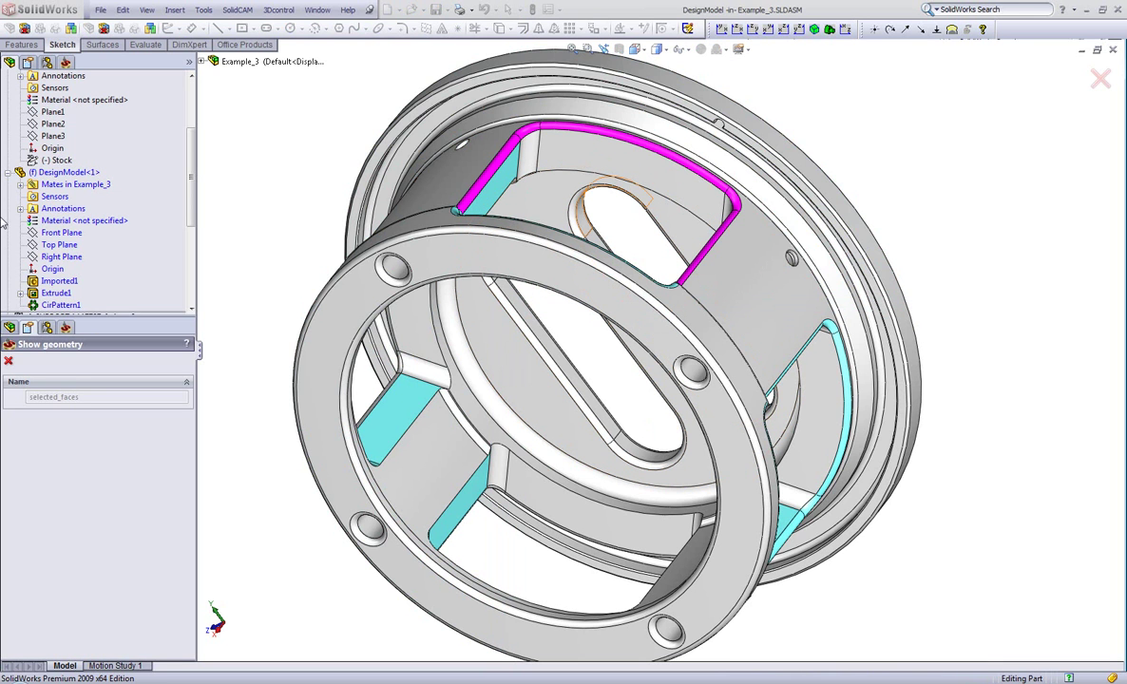
click(10, 362)
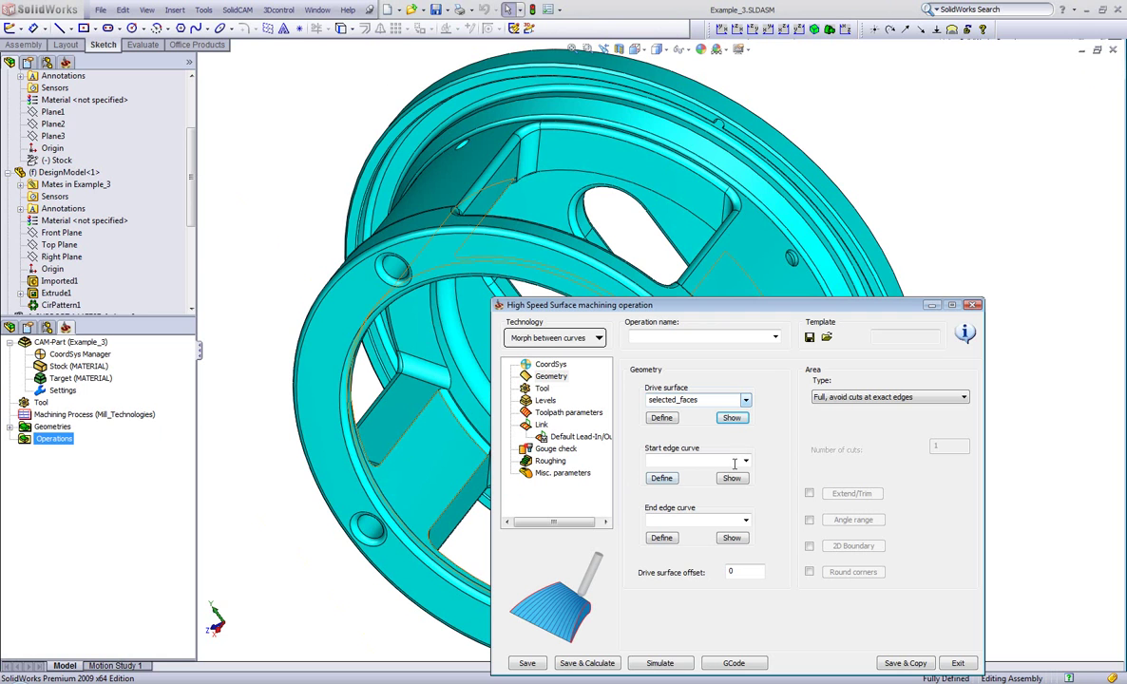
Step: Assign contour as the start edge curve and preview it on the model
click(746, 461)
click(660, 472)
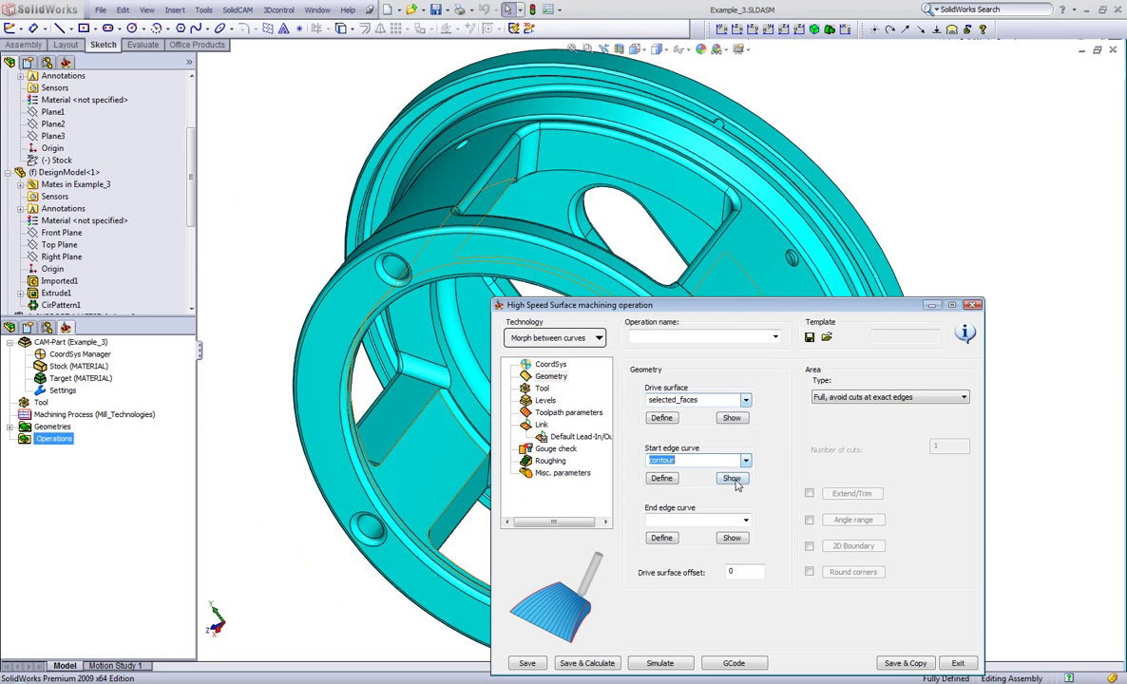
click(731, 478)
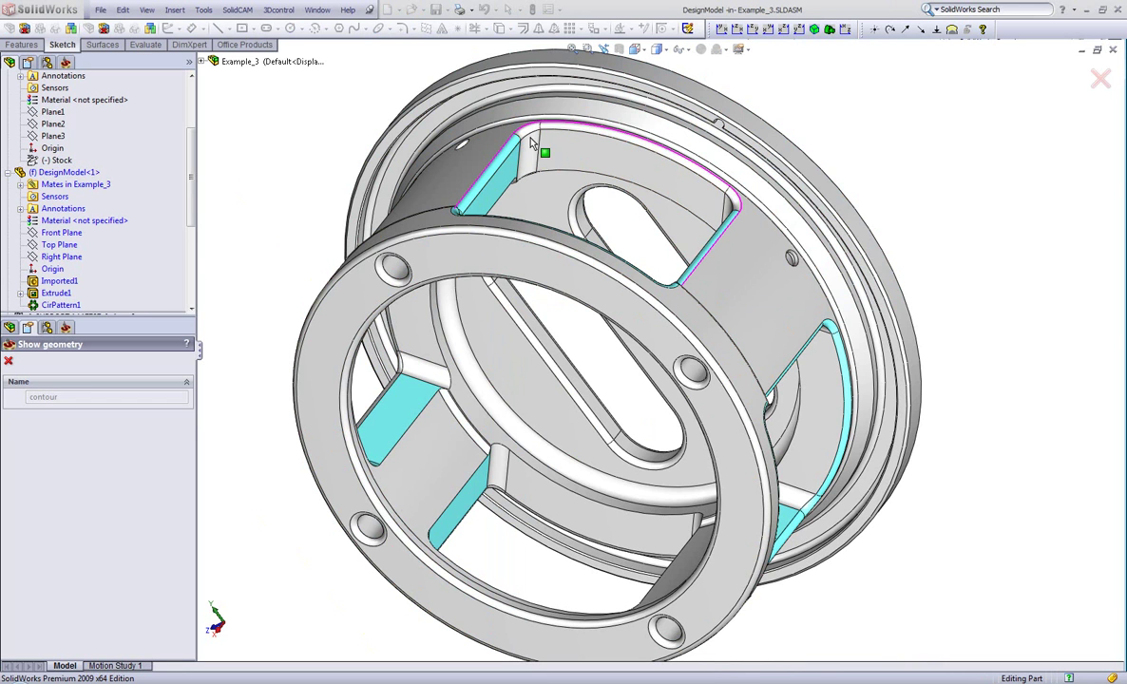
click(8, 361)
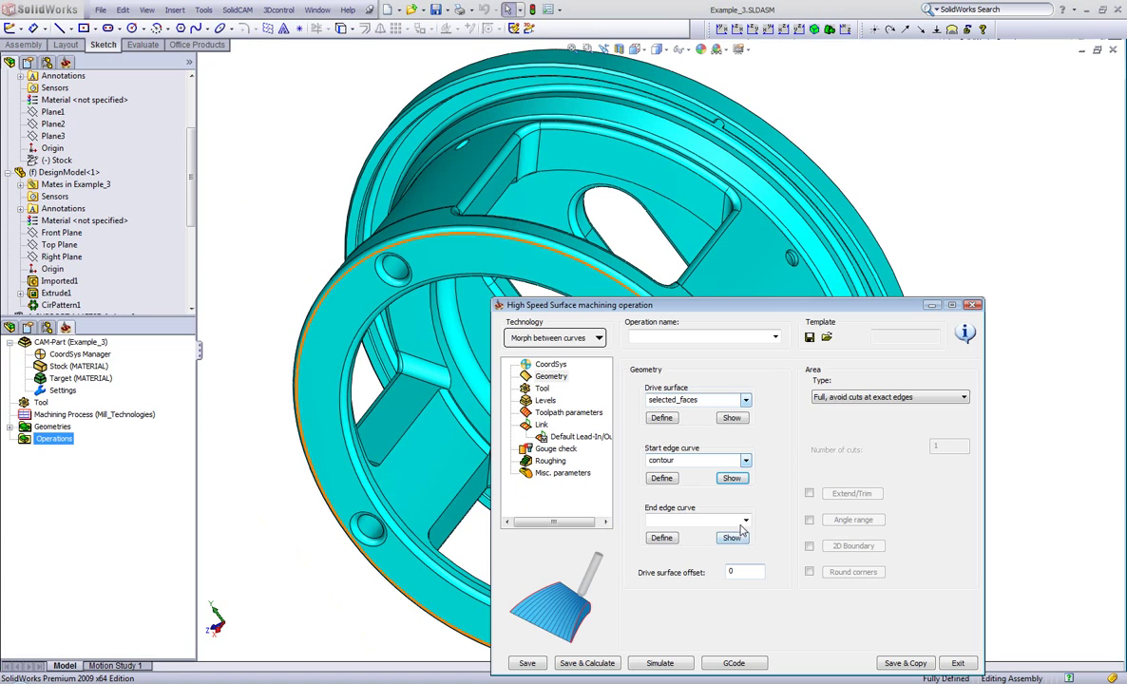
Step: Assign contour1 as the end edge curve and preview it on the model
click(744, 521)
click(736, 541)
click(730, 538)
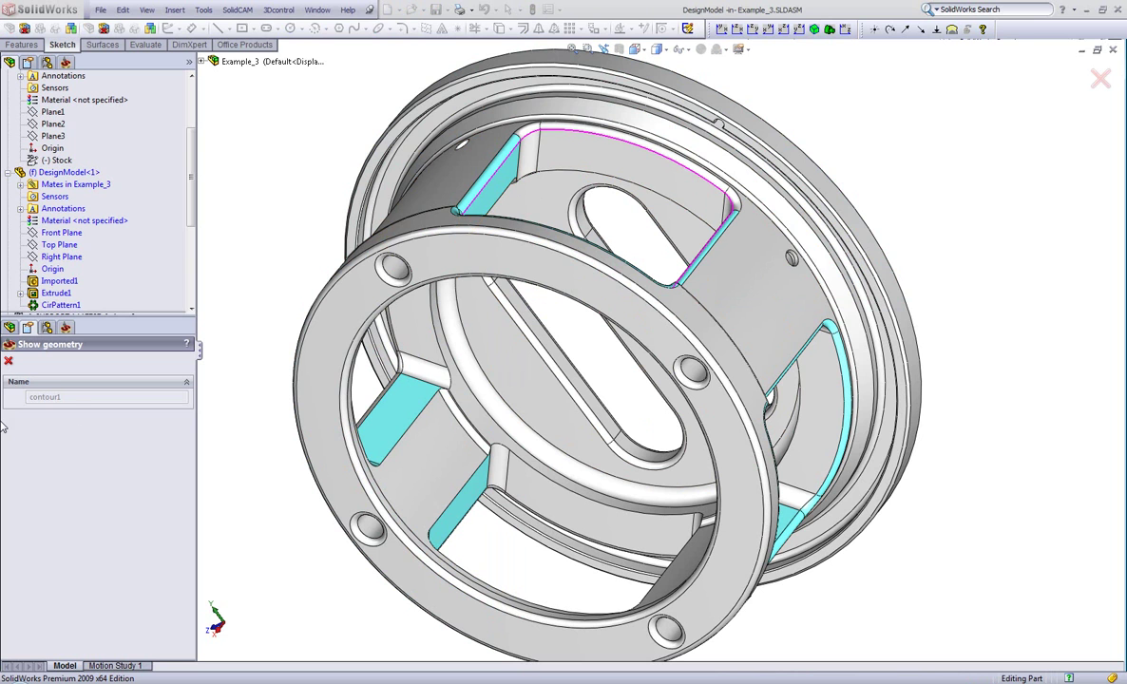
click(8, 361)
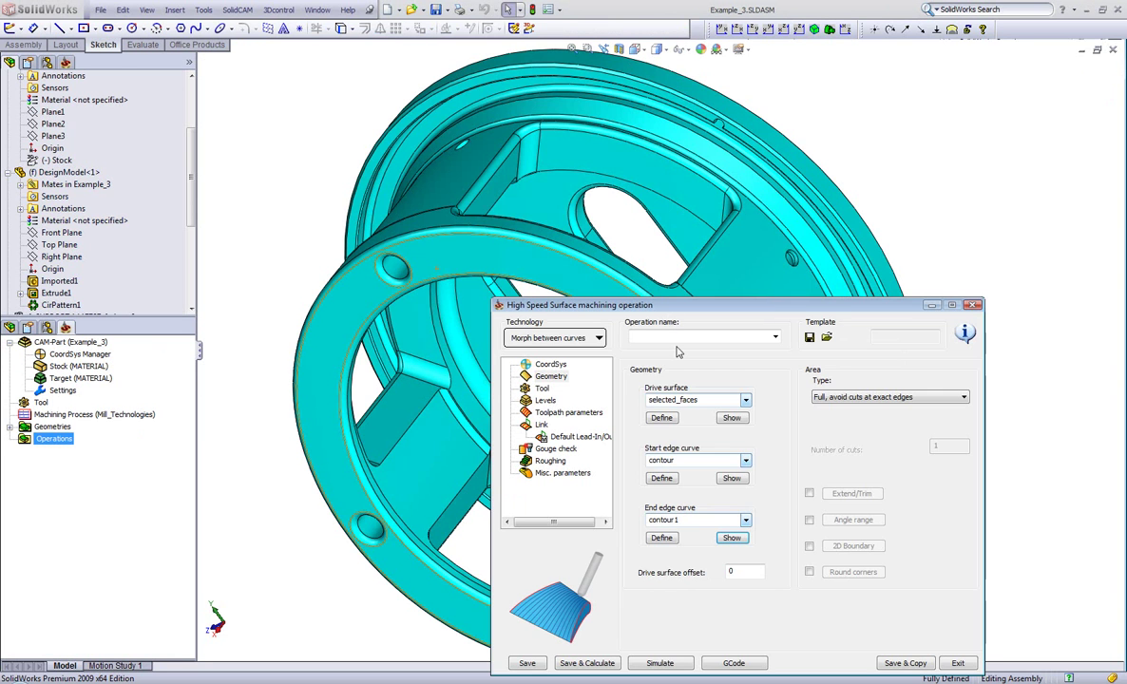
Step: Choose tool number 1, the 6 mm ball nose mill, for the Morph between curves operation
click(541, 389)
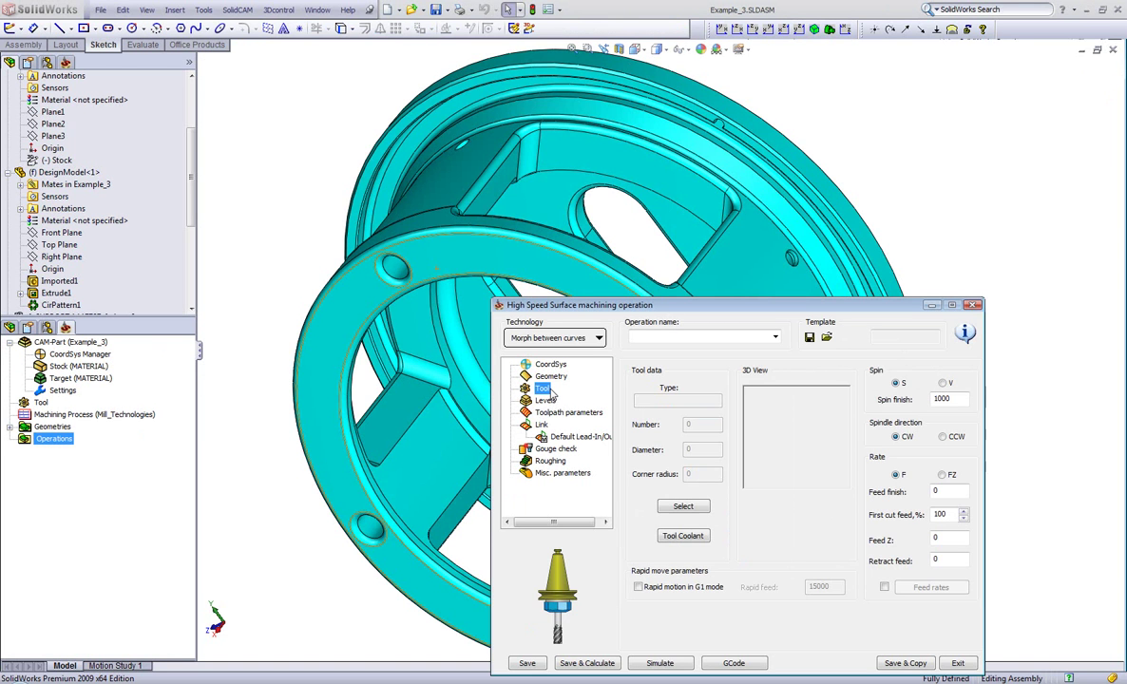
click(680, 508)
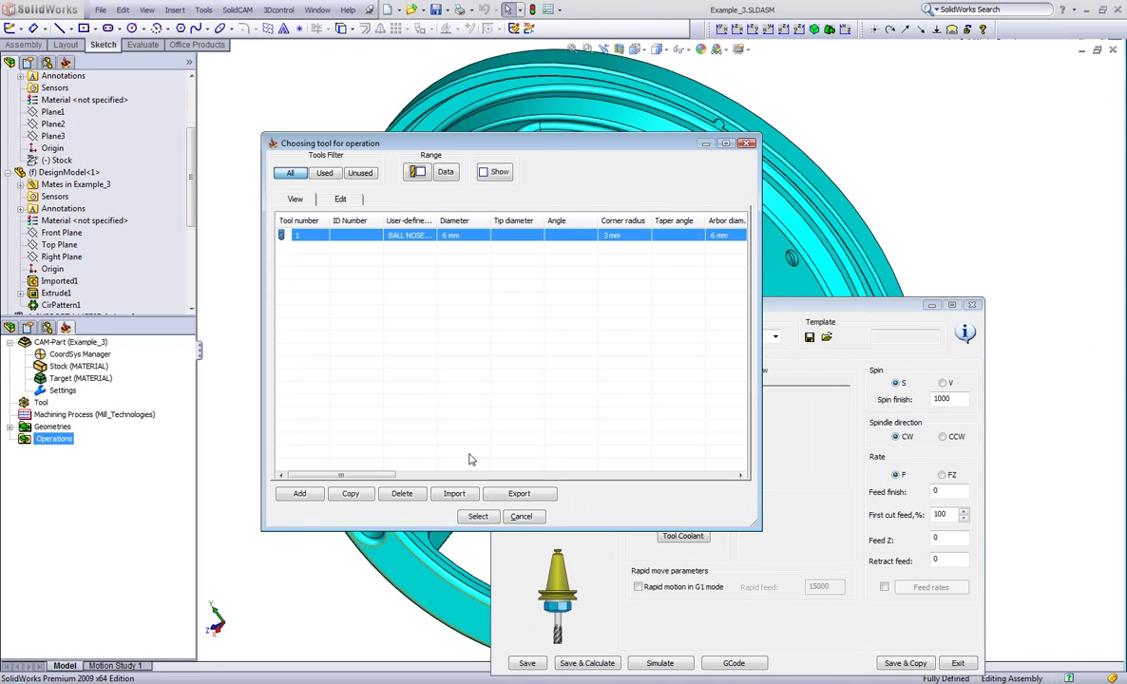
click(465, 515)
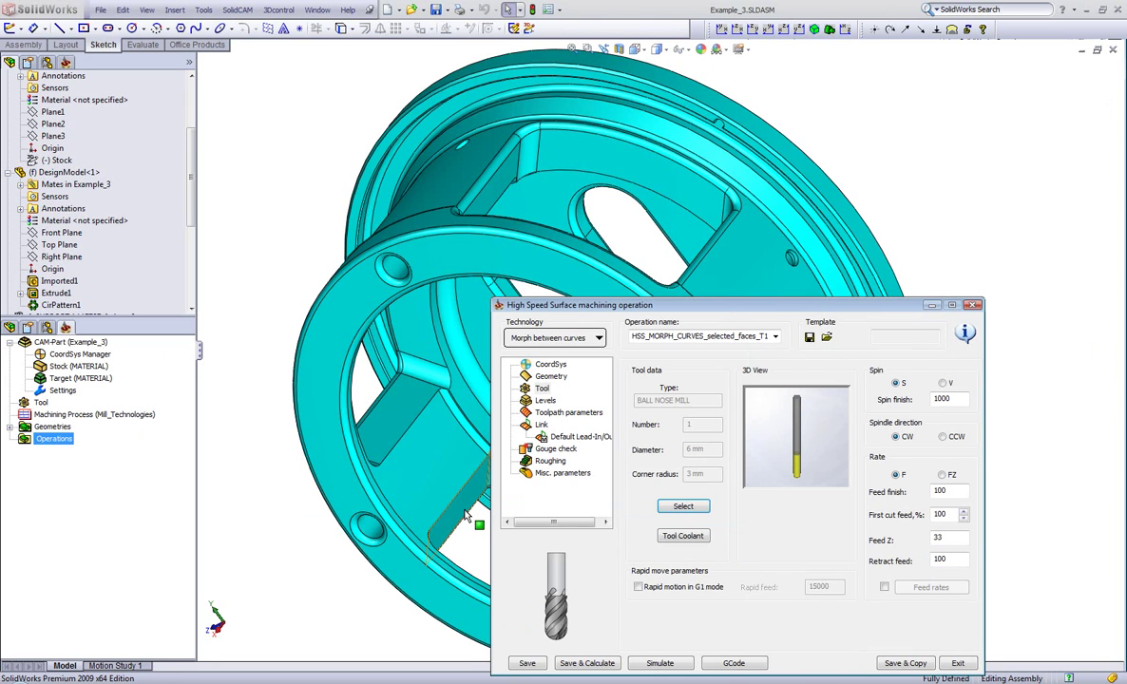
Step: Review the clearance levels and set the toolpath's maximum step over to 0.1
click(546, 401)
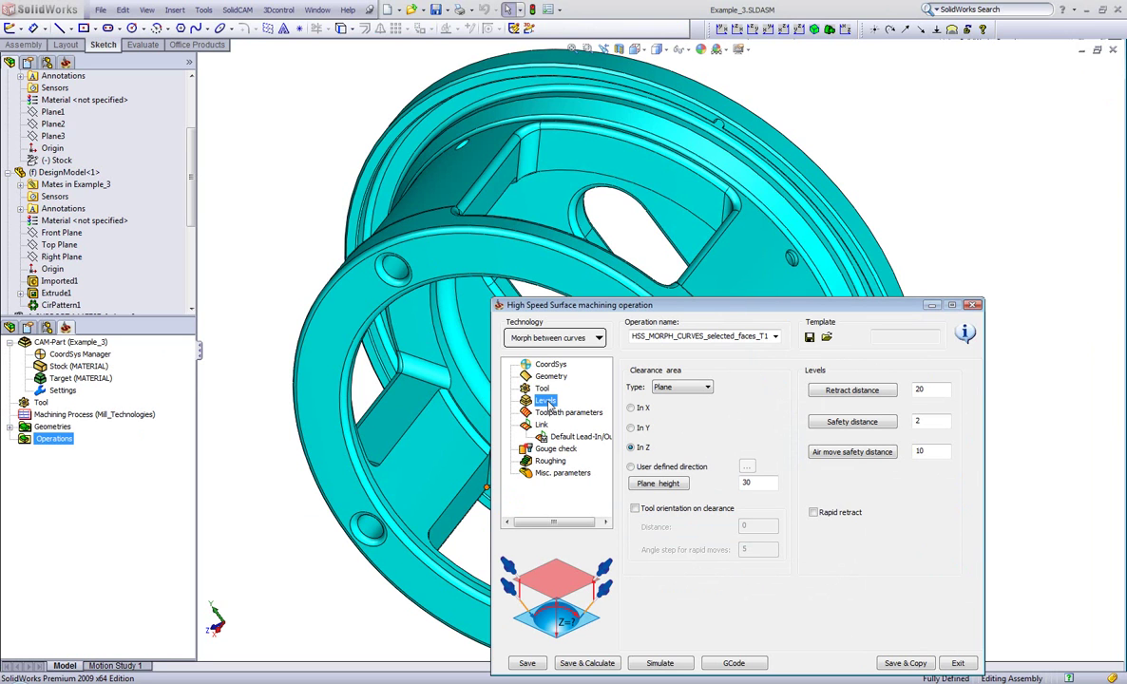
click(549, 418)
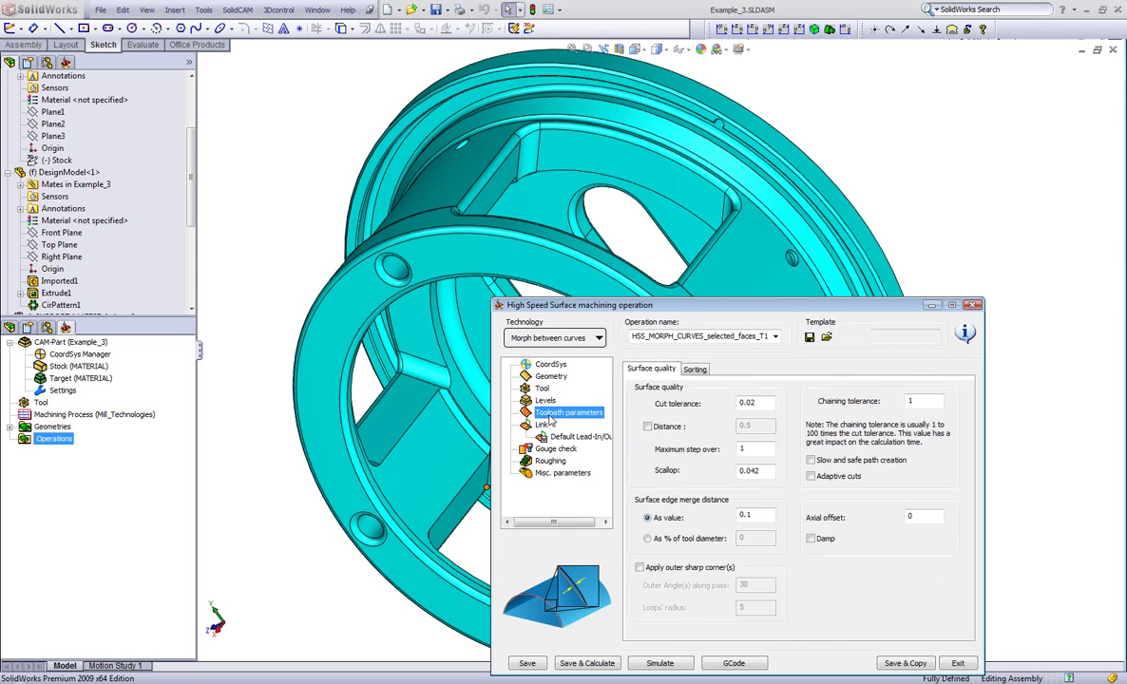
click(751, 450)
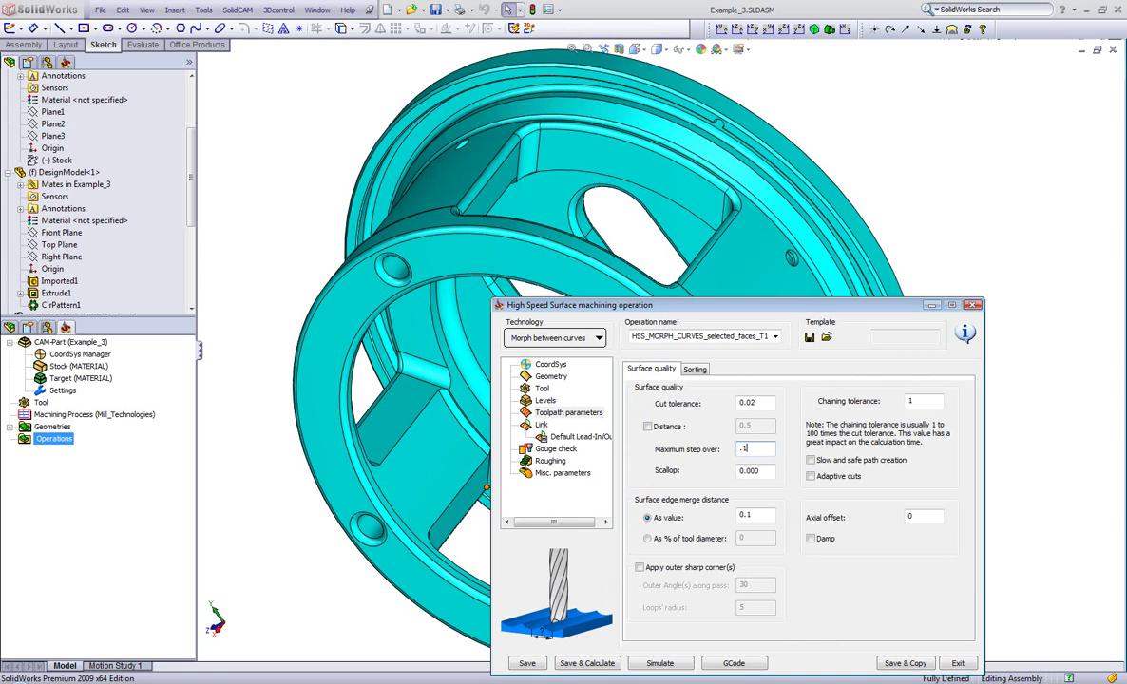
Step: Set the toolpath's maximum step over to 0.1 and link large moves between slices with Direct
text(.1)
click(695, 370)
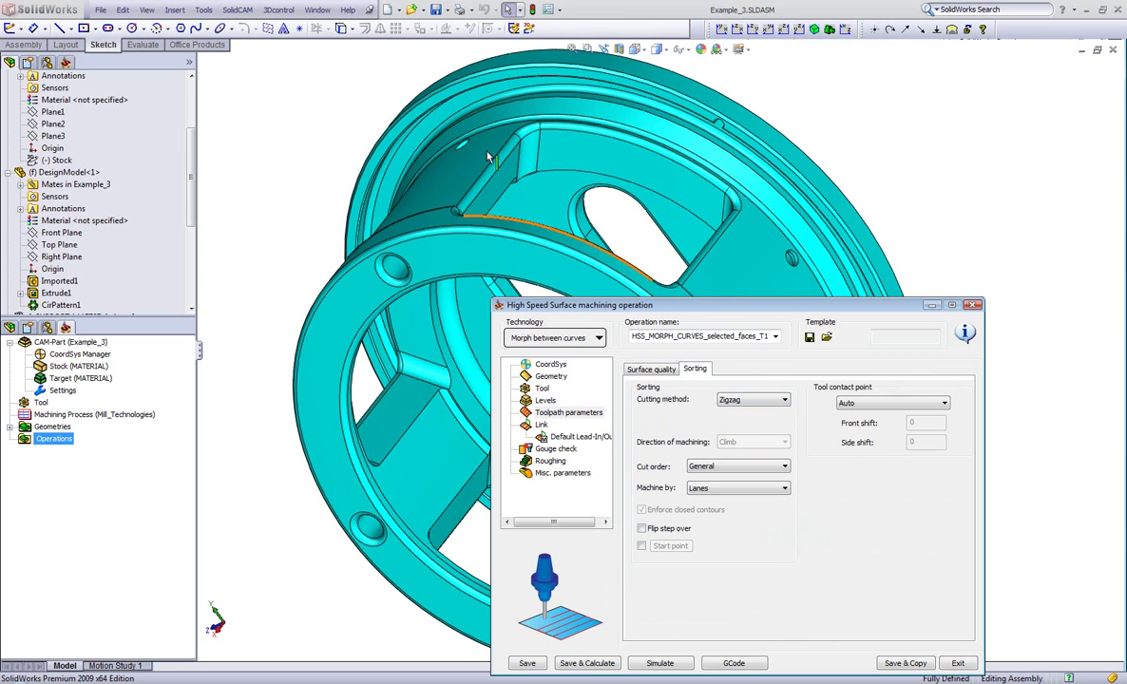
click(541, 425)
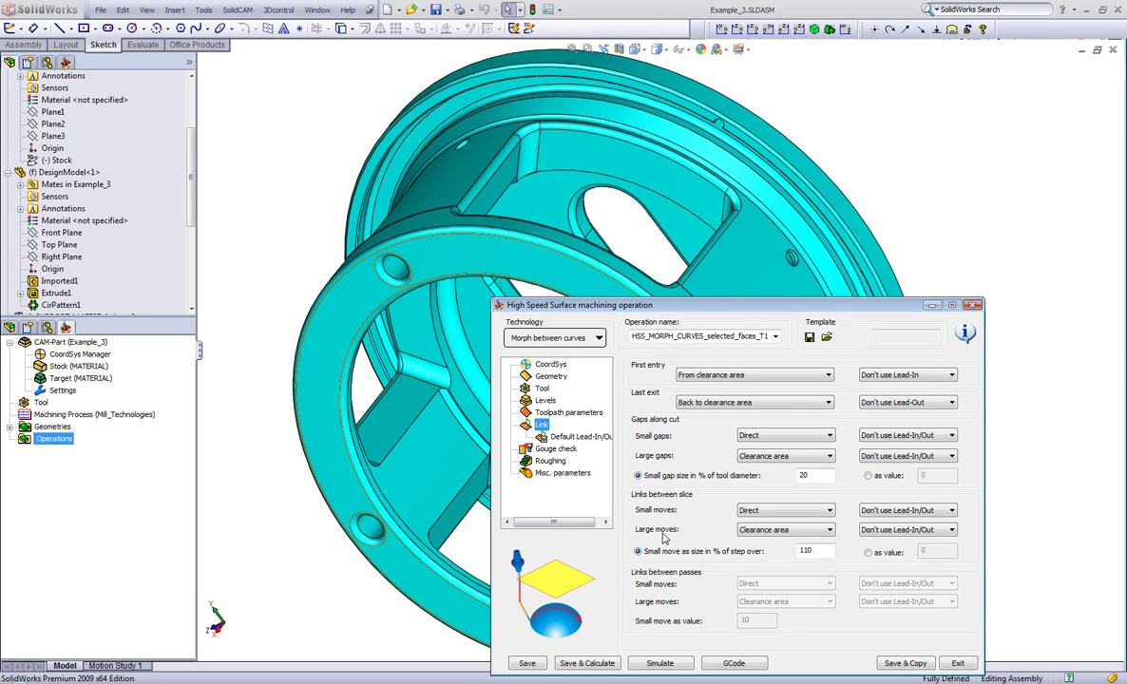
click(740, 533)
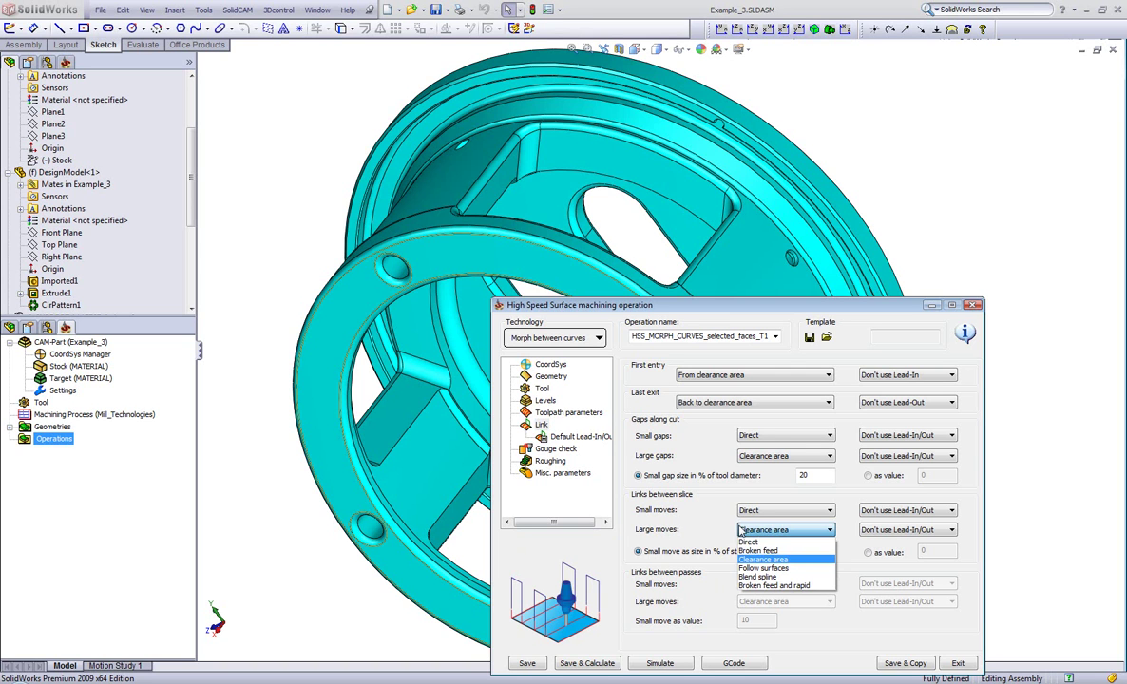
click(748, 546)
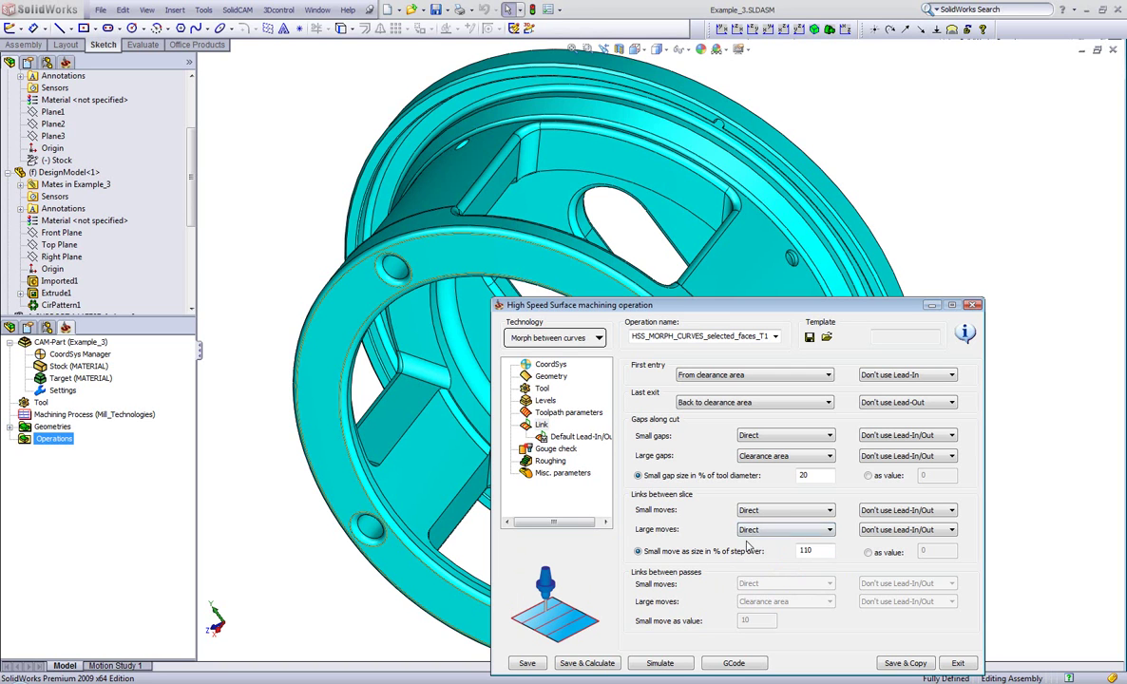
Step: Save and calculate the Morph between curves operation and play its toolpath simulation on the model in Host CAD mode
click(584, 663)
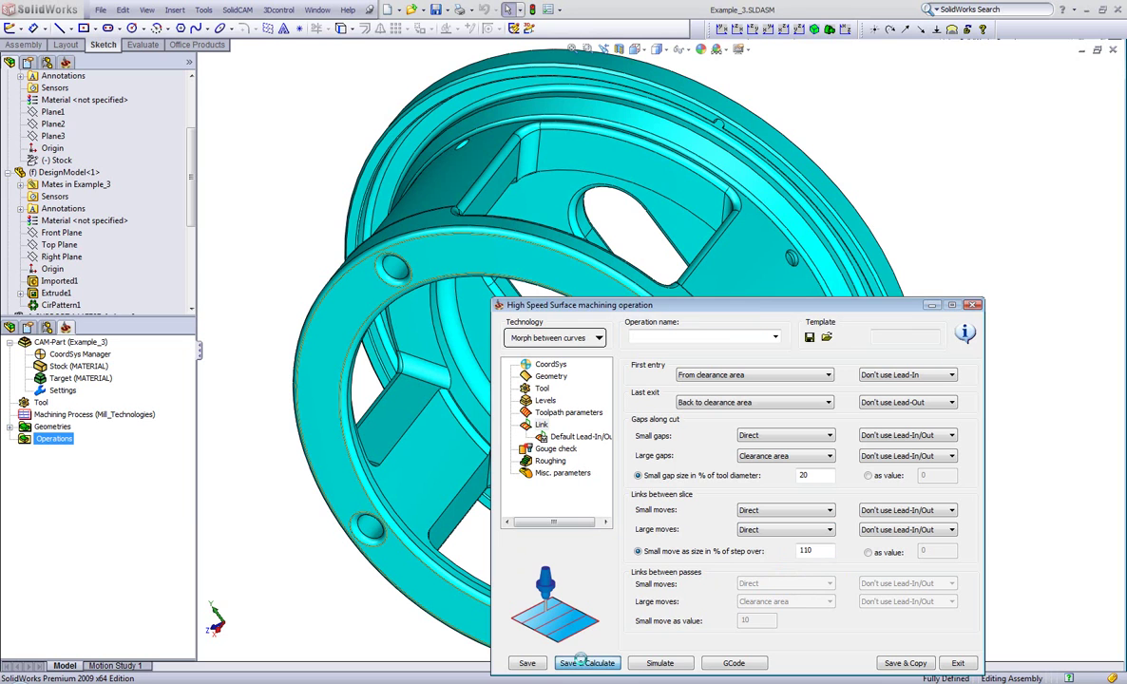
click(647, 665)
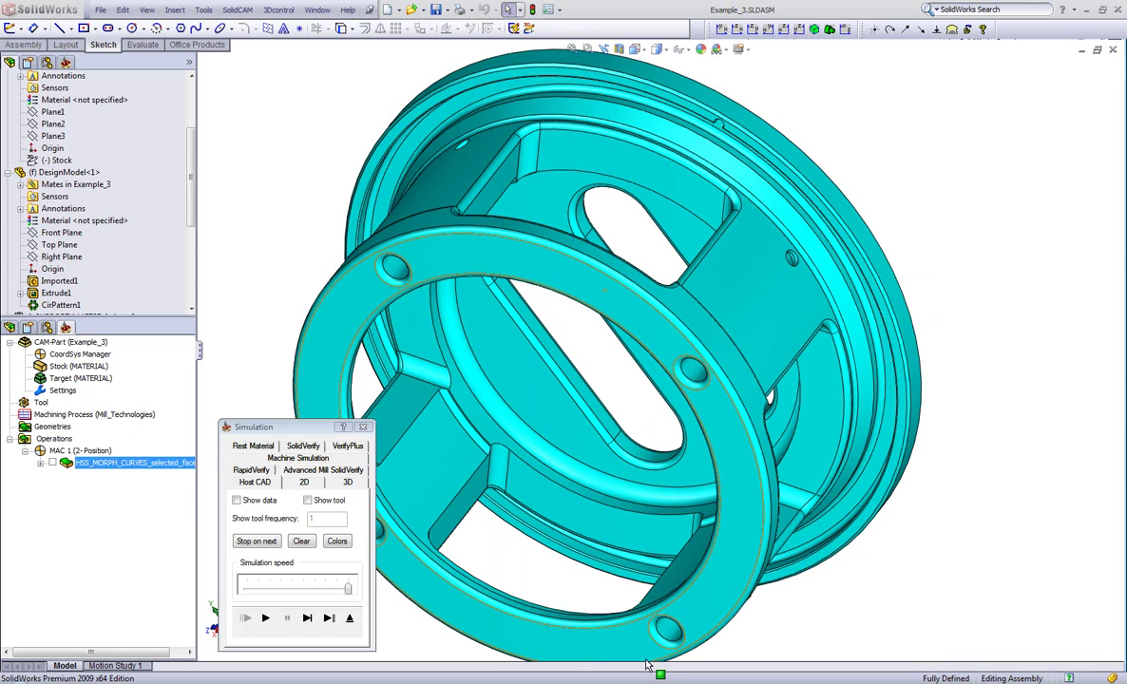
click(265, 619)
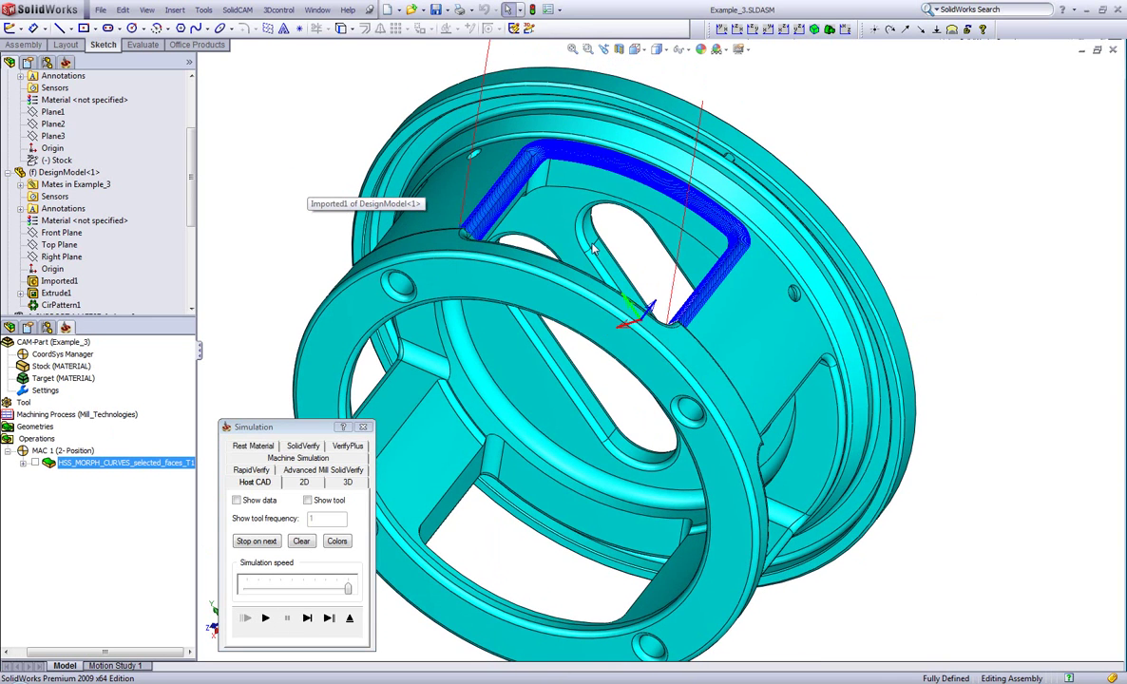
middle_drag(647, 217, 613, 162)
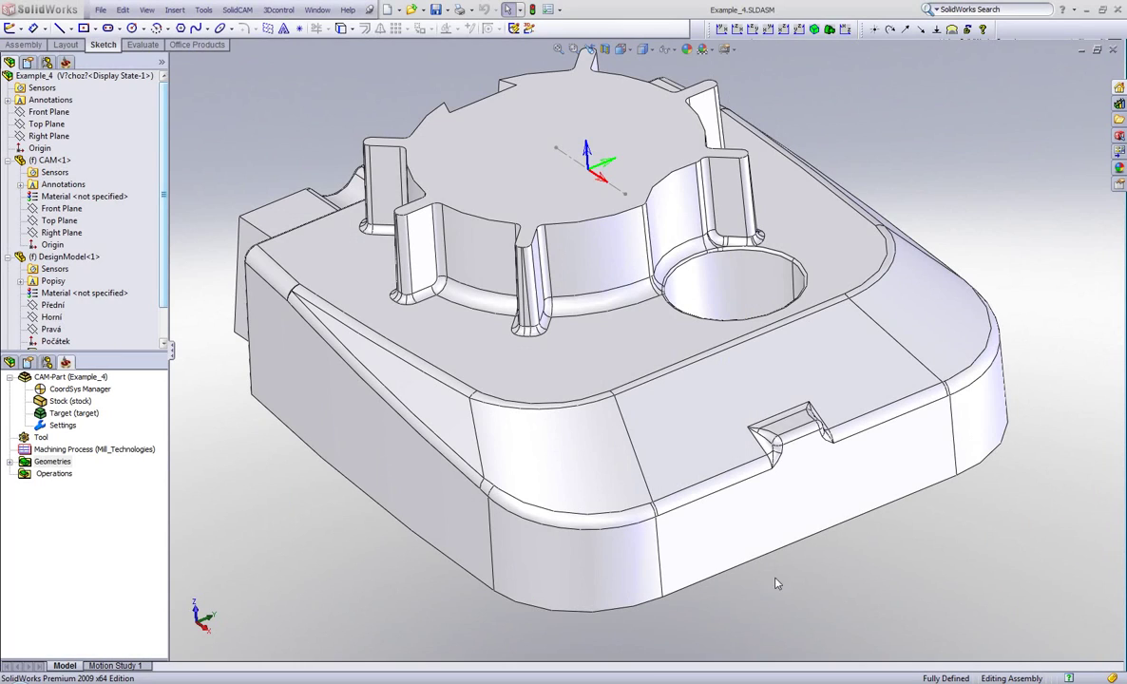
Step: Examine the sloped side faces of Example_4 and the fillet faces bordering them
click(378, 373)
click(559, 448)
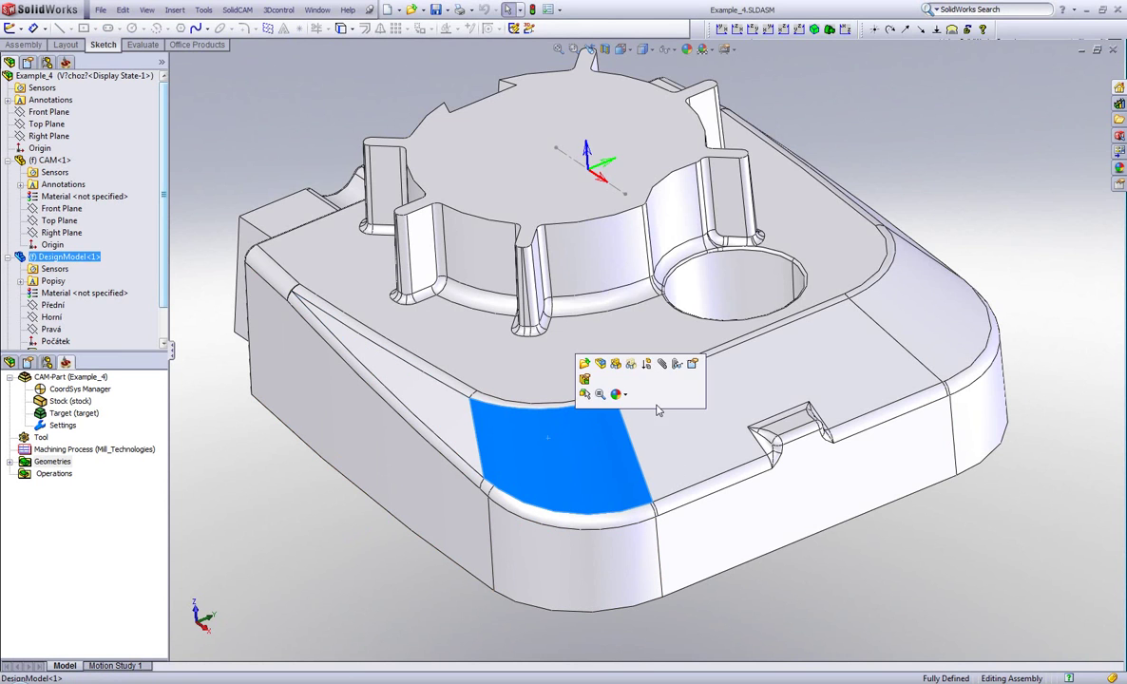
click(825, 300)
click(853, 359)
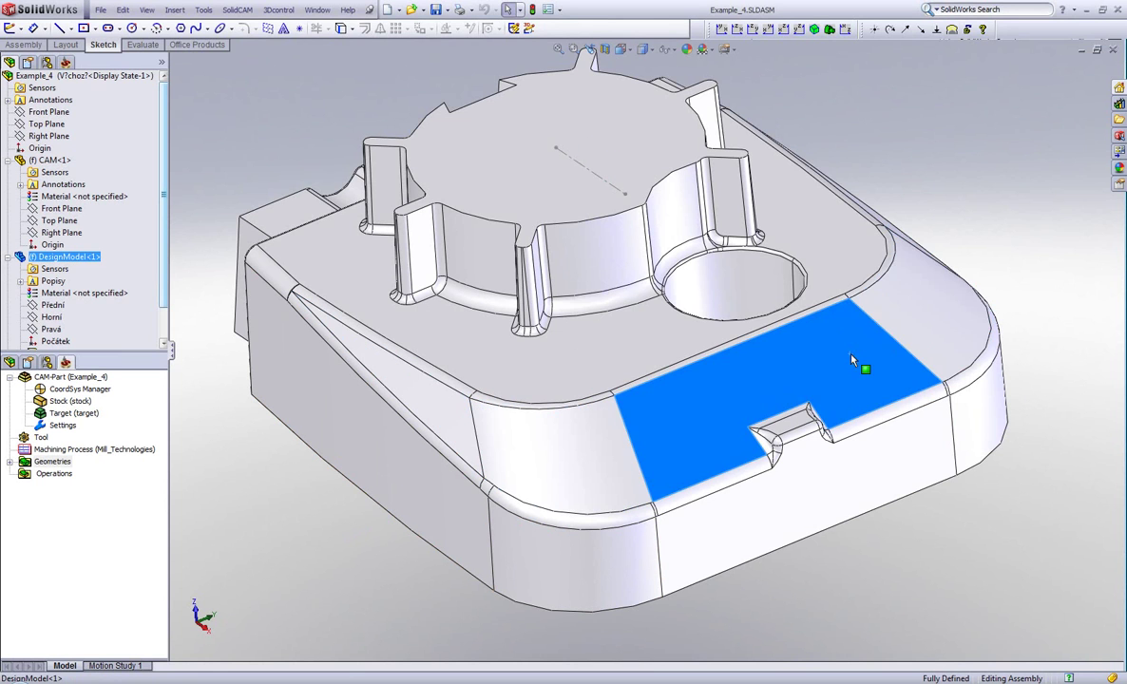
click(722, 513)
key(Escape)
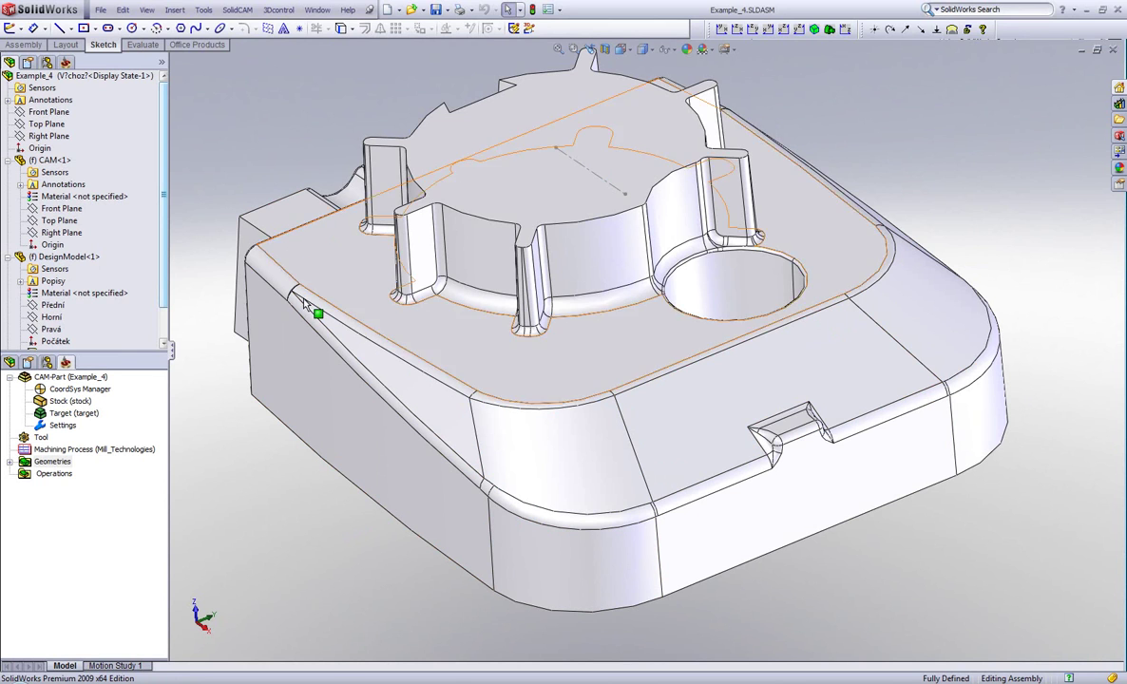
click(334, 318)
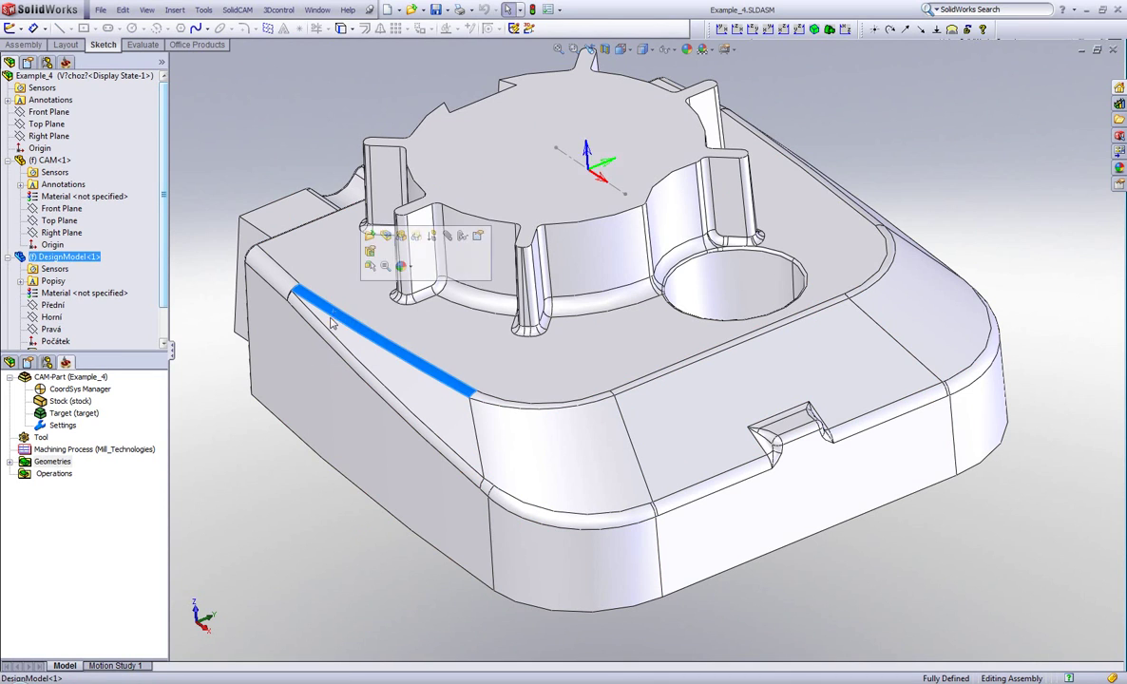
click(278, 480)
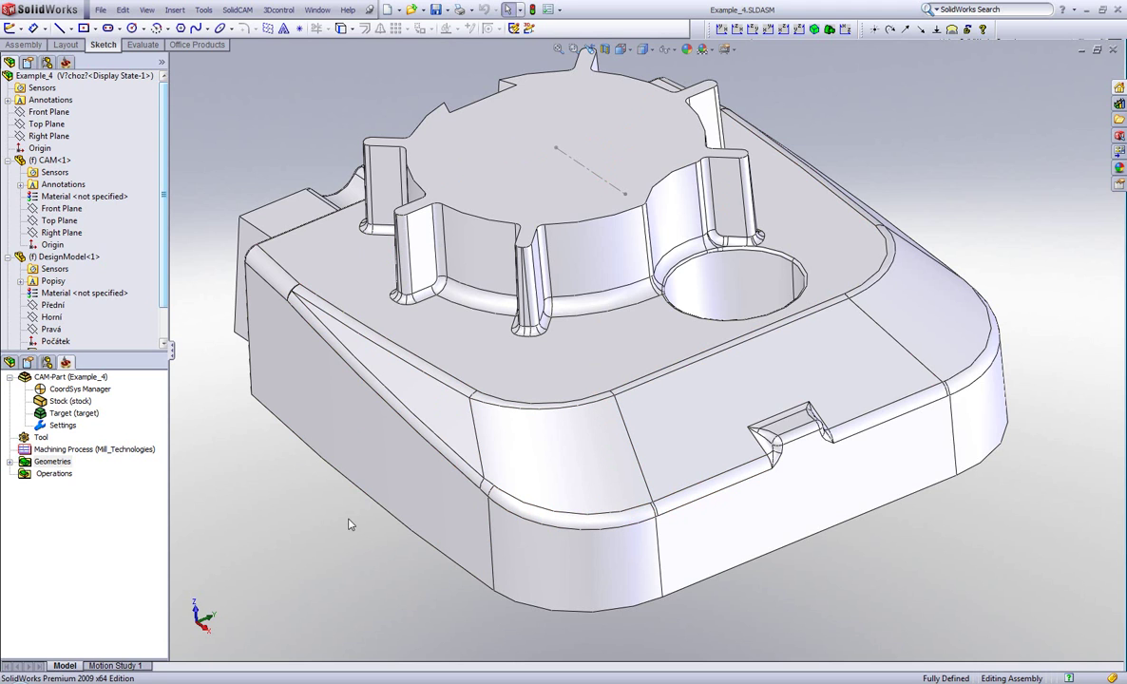
Step: Add an HSS operation to Example_4 with the Morph between surfaces technology
right_click(57, 475)
mouse_move(226, 109)
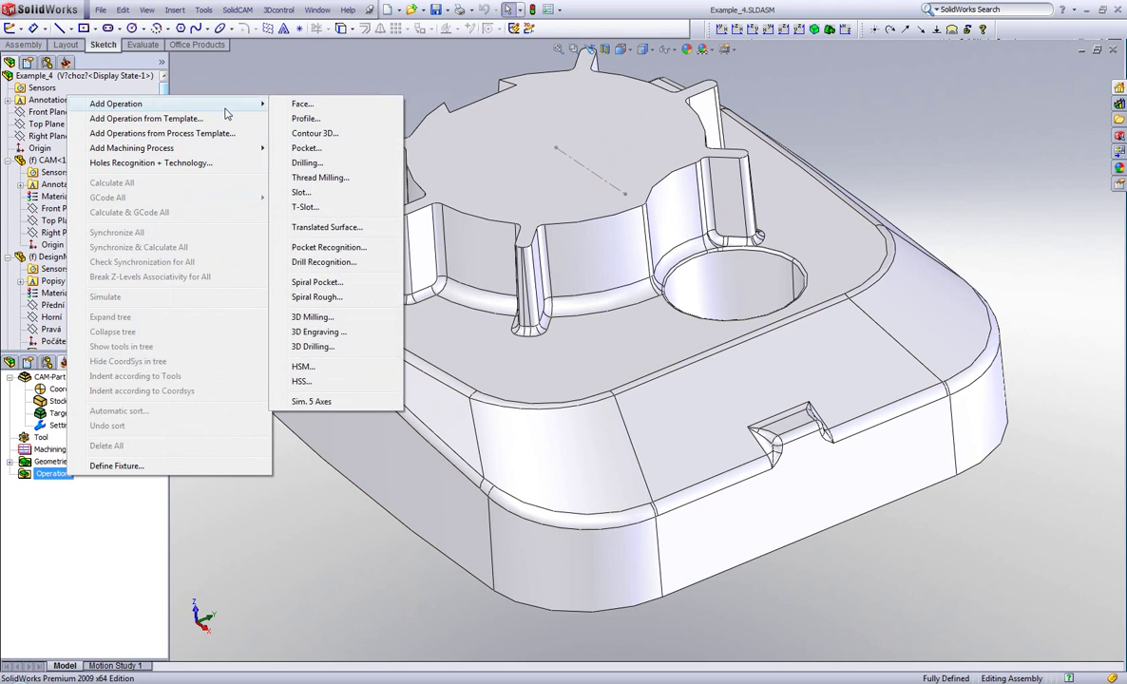
click(316, 381)
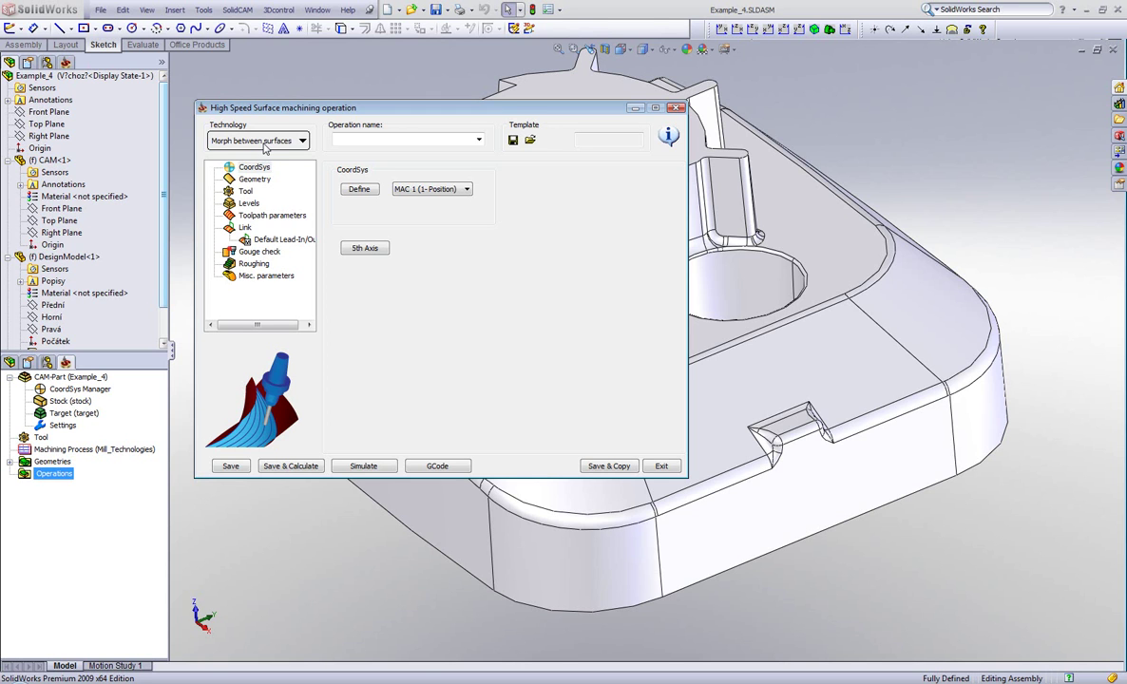
Step: Assign selected_faces as the drive surface and preview it on the model
click(254, 178)
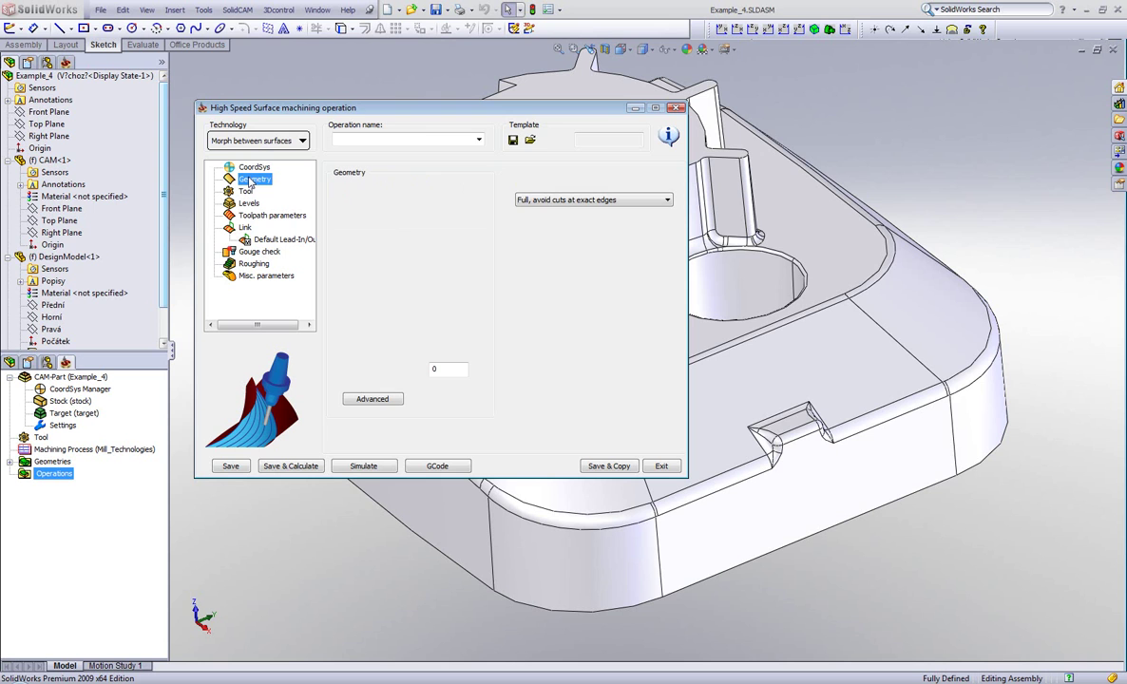
click(449, 200)
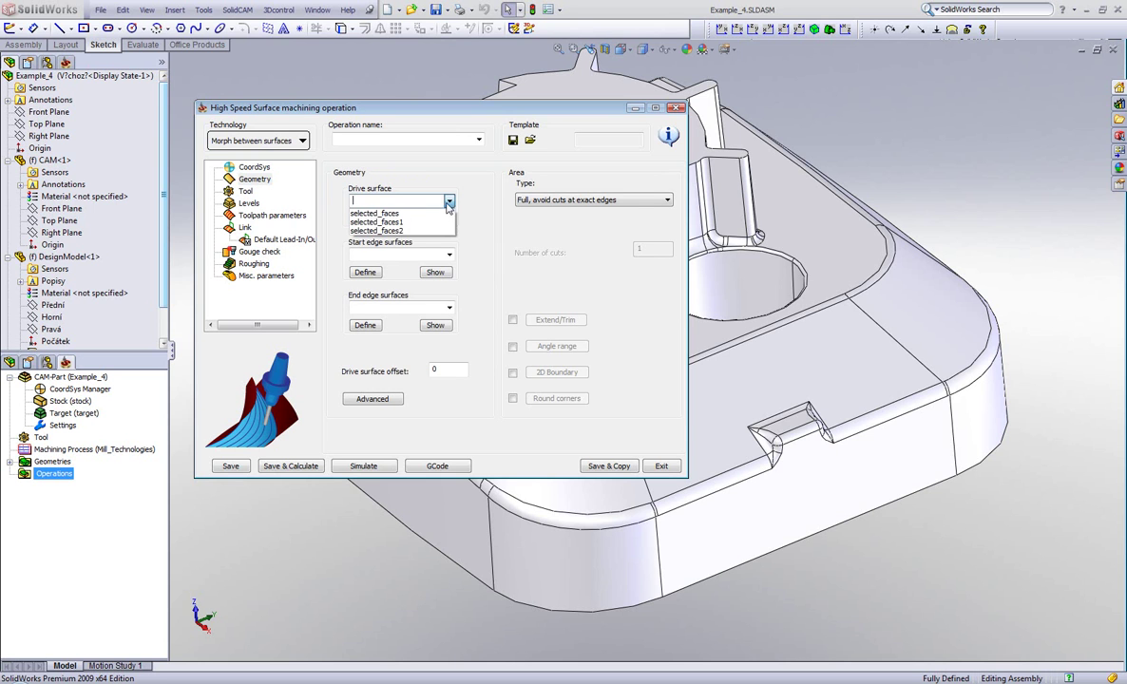
click(442, 220)
click(436, 219)
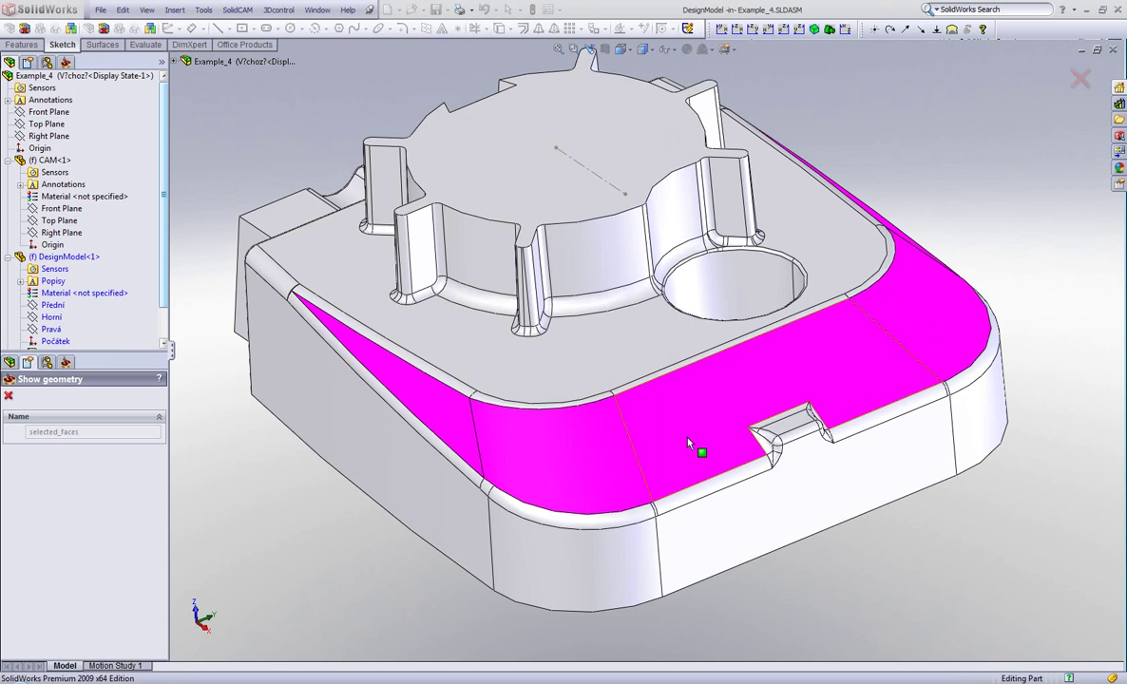
click(9, 395)
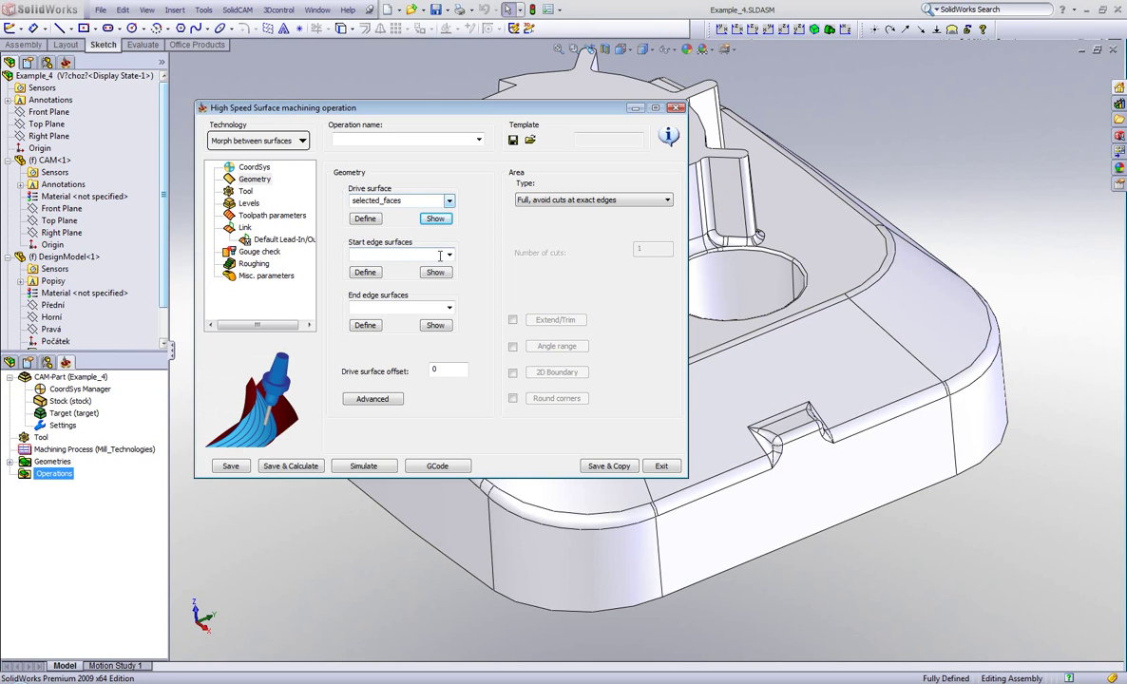
Step: Assign selected_faces1 as the start edge surfaces and preview them on the model
click(451, 258)
click(432, 275)
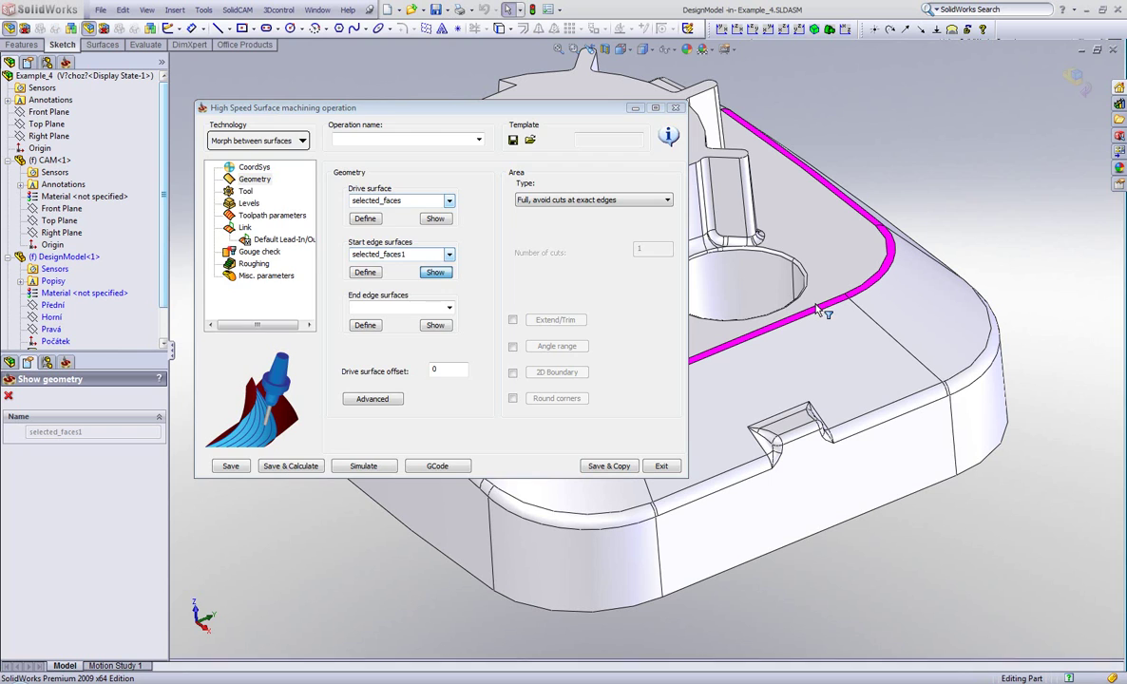
click(8, 396)
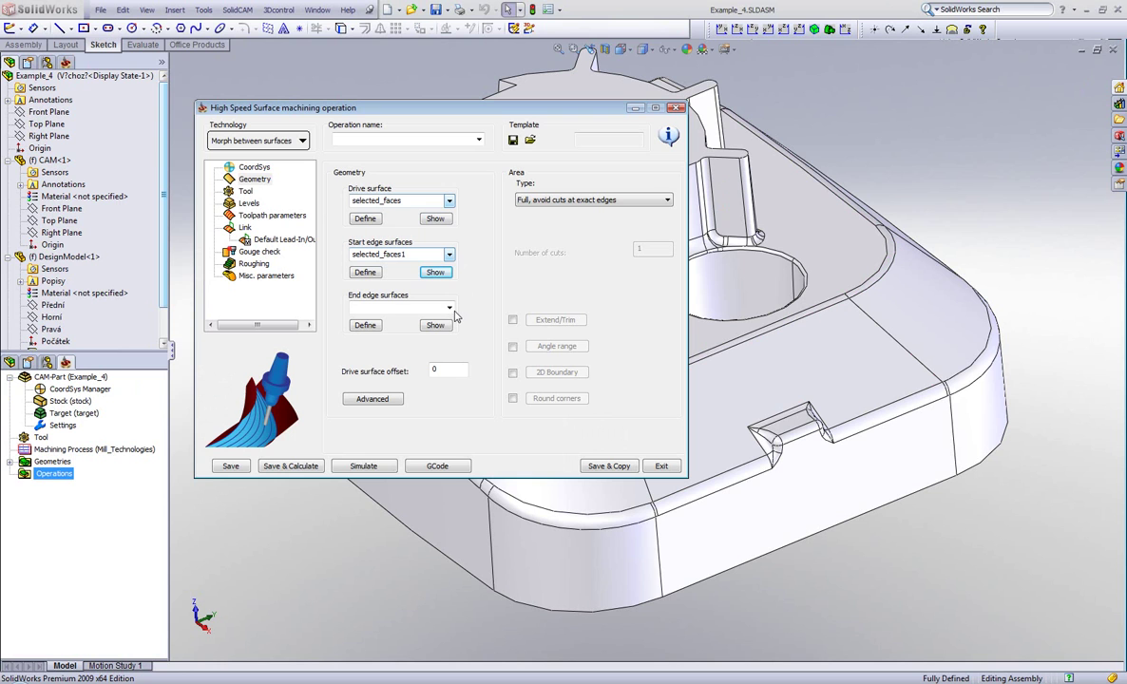
Step: Assign selected_faces2 as the end edge surfaces and preview them on the model
click(450, 308)
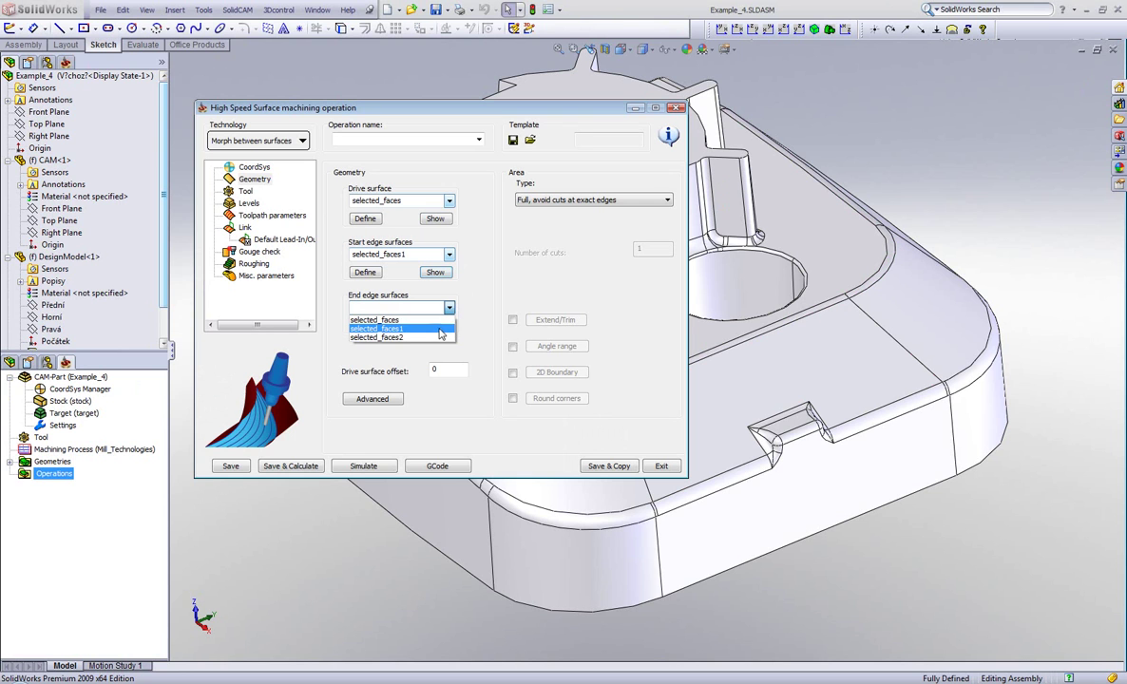
click(440, 337)
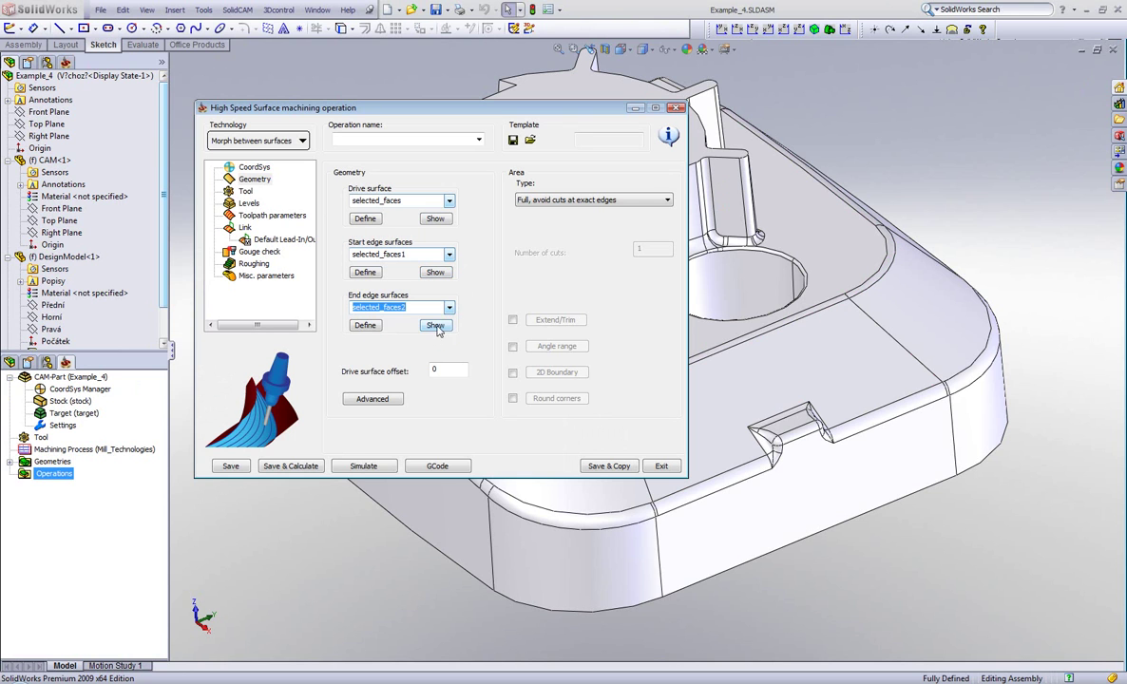
click(435, 326)
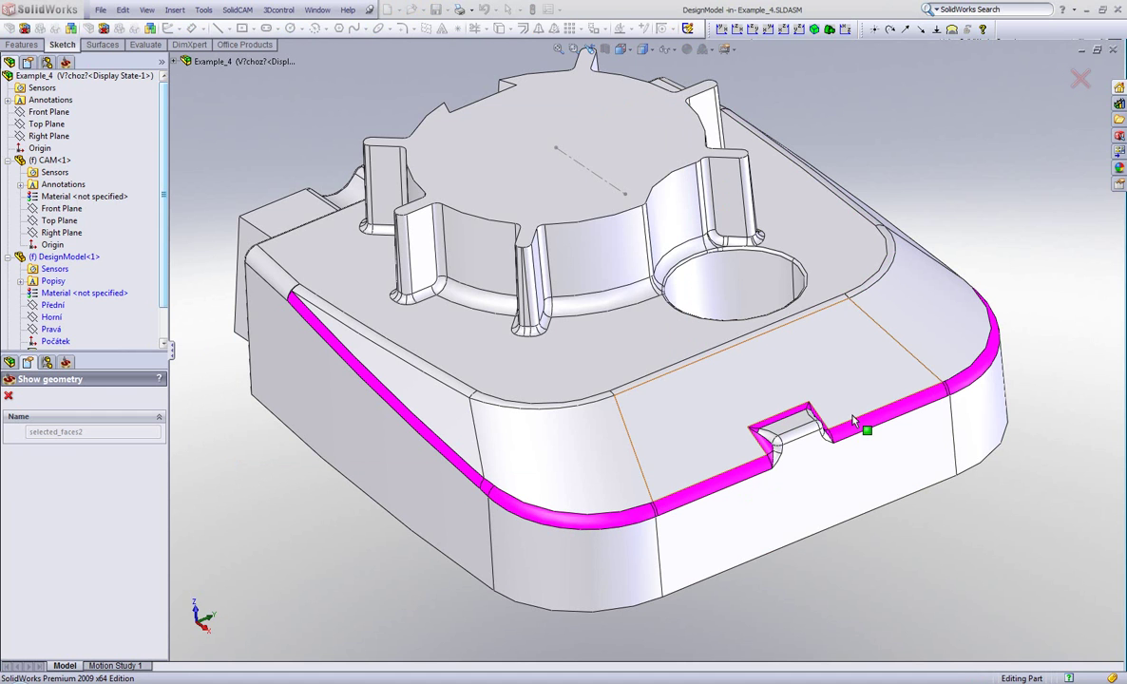
click(9, 396)
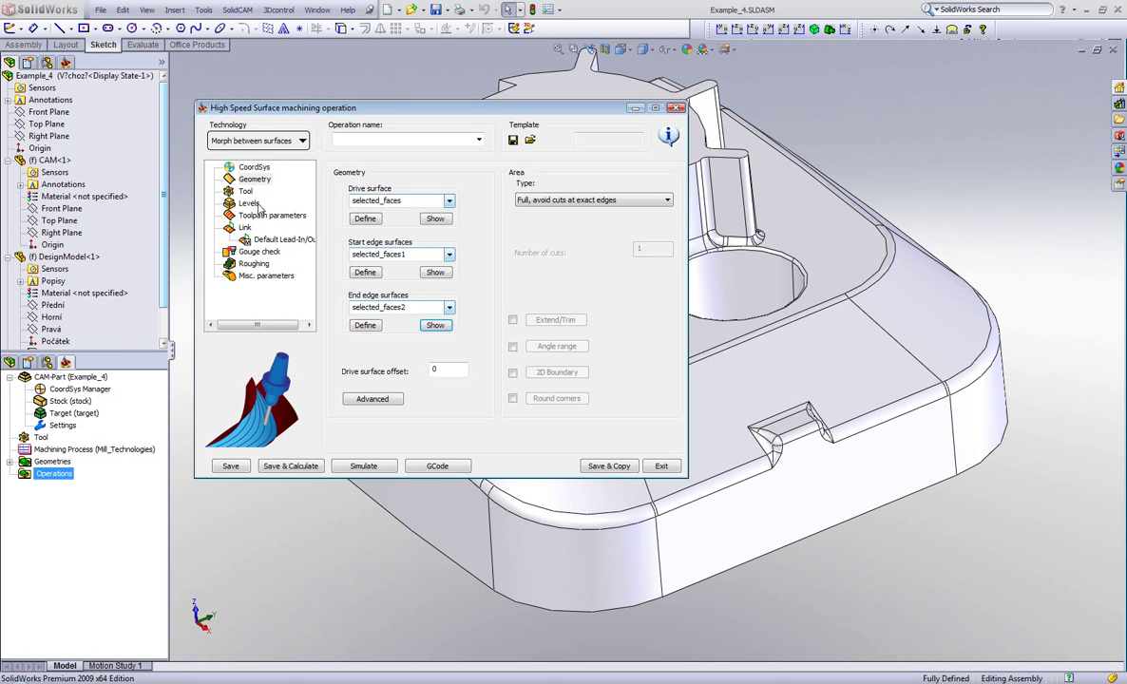
Step: Choose tool number 1, the 6 mm ball nose mill, for the Morph between surfaces operation
click(245, 191)
click(362, 305)
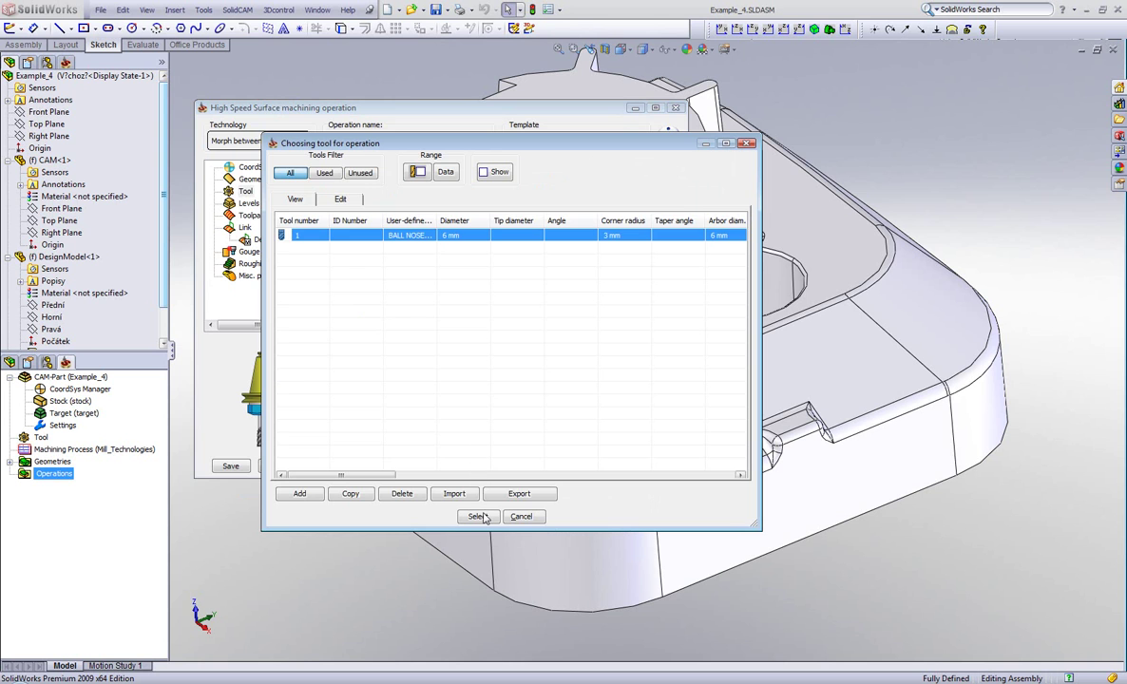
click(478, 517)
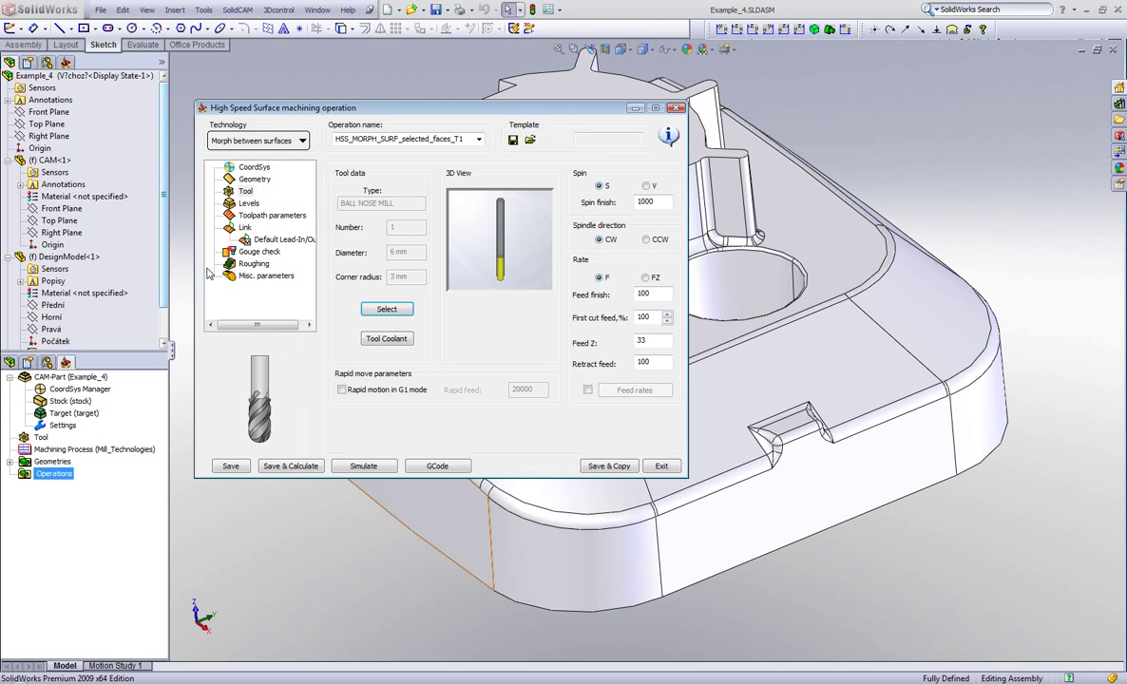
Step: Set the toolpath's maximum step over to 3 and review the sorting options
click(272, 215)
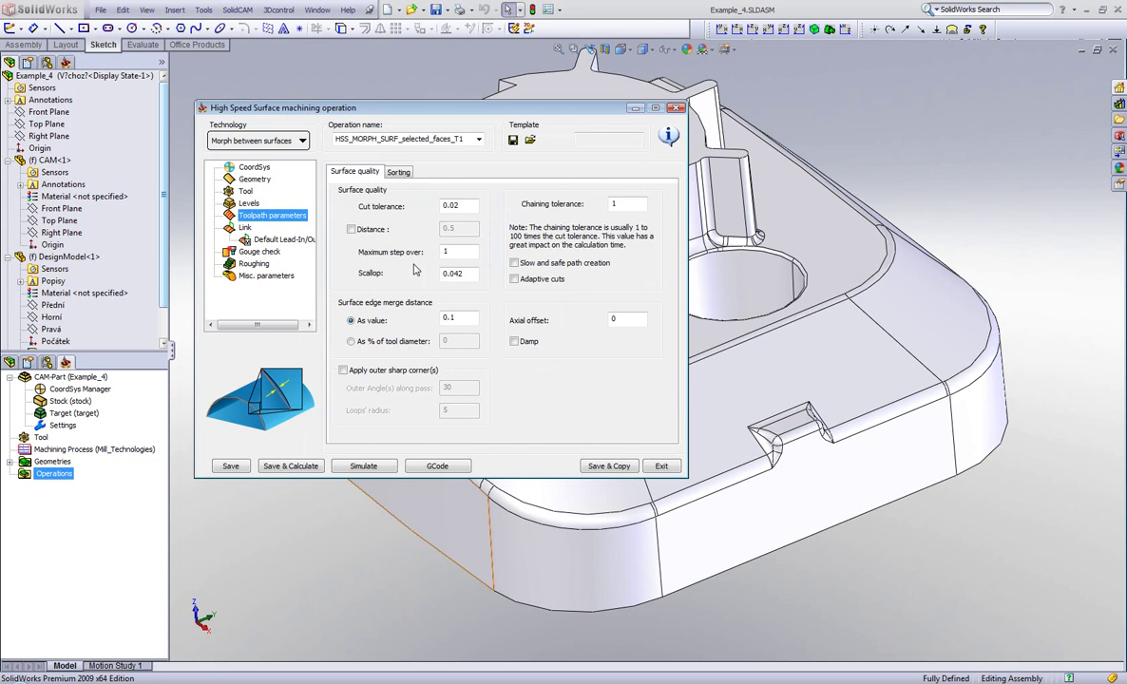
click(447, 252)
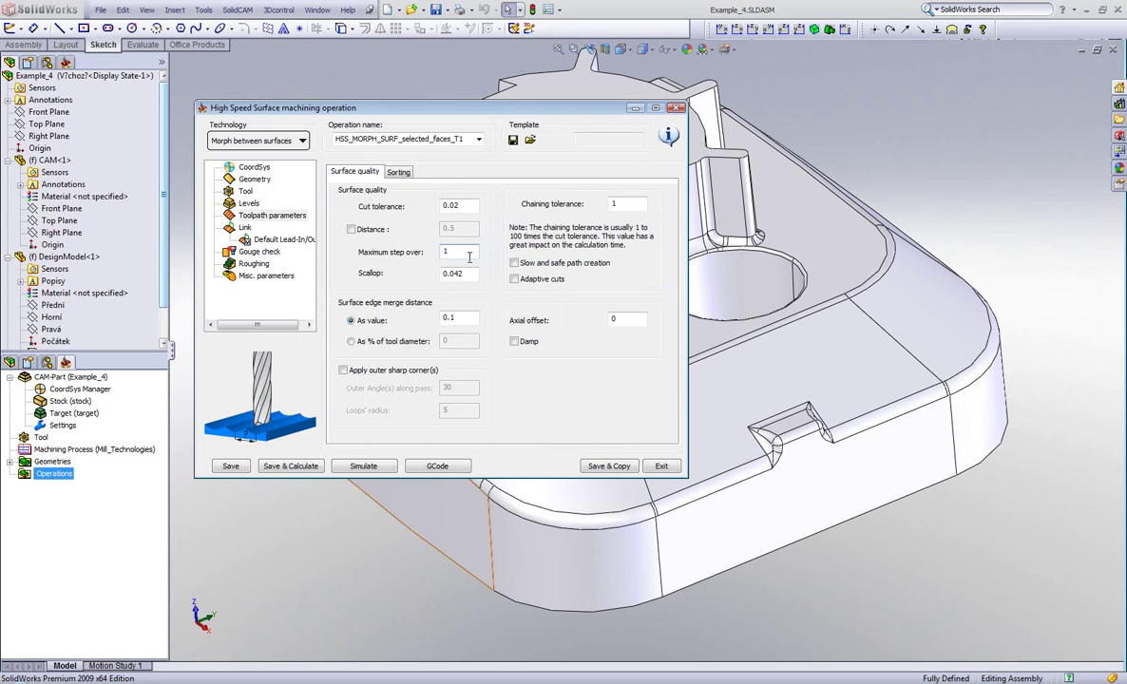
text(3)
click(399, 173)
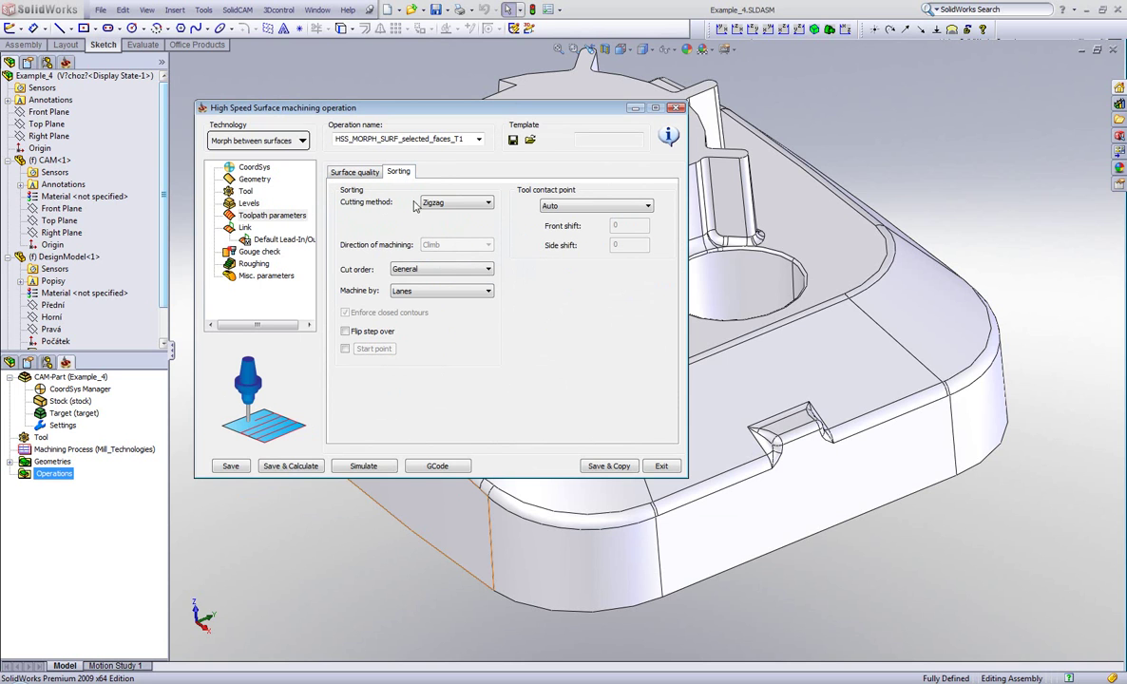
Step: Enable Use Lead-In for the first entry and Use Lead-Out for the last exit
click(246, 228)
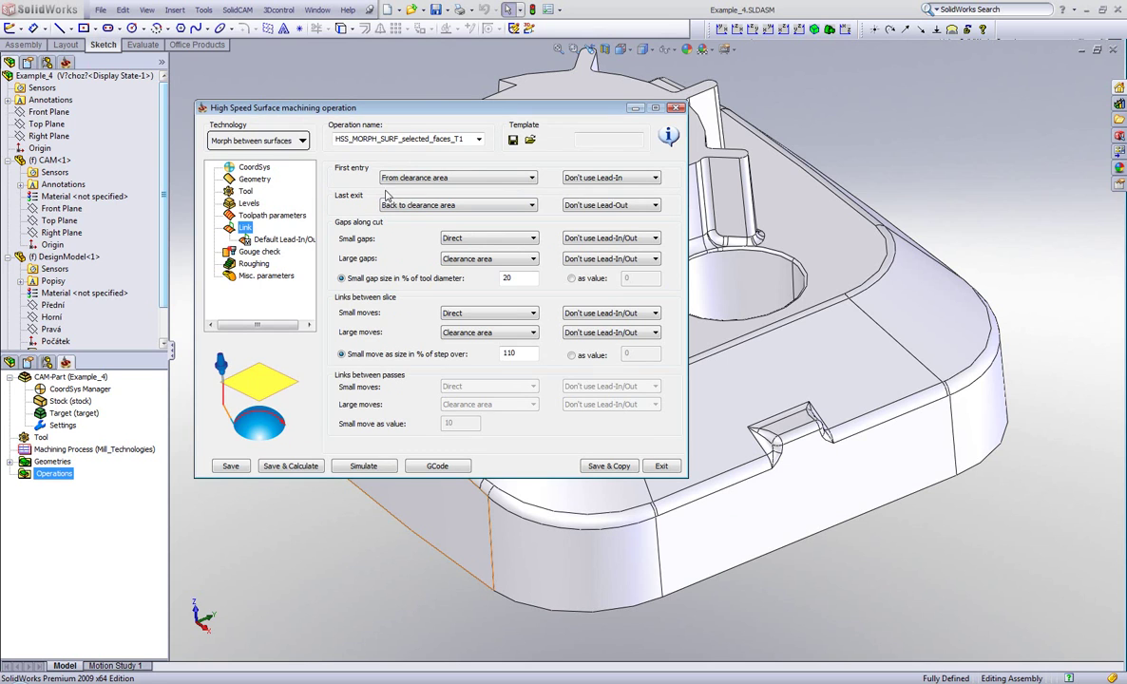
click(611, 181)
click(607, 190)
click(607, 205)
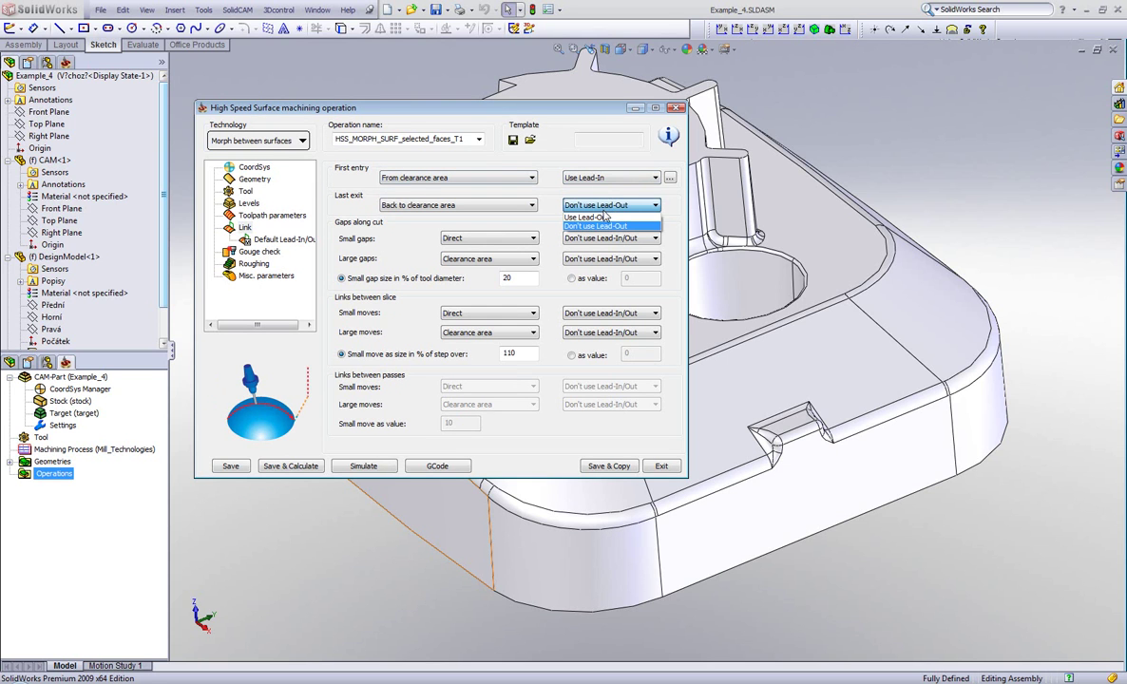
click(599, 217)
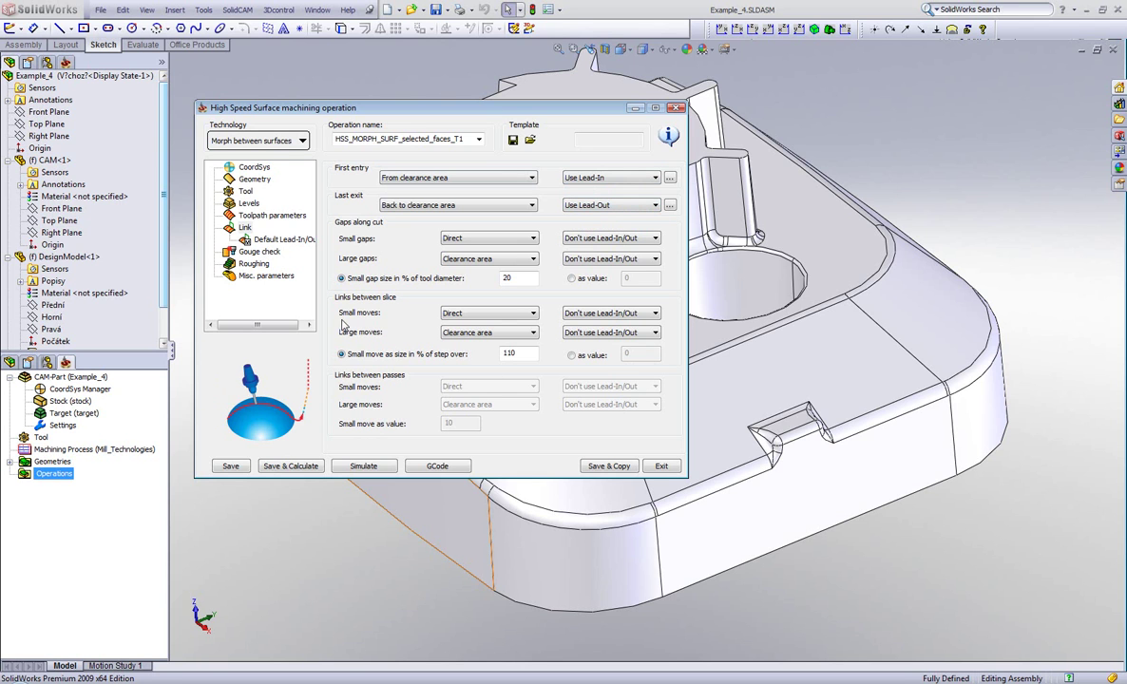
Step: Link large moves between slices with Direct and open the default lead-in/out parameters
click(471, 333)
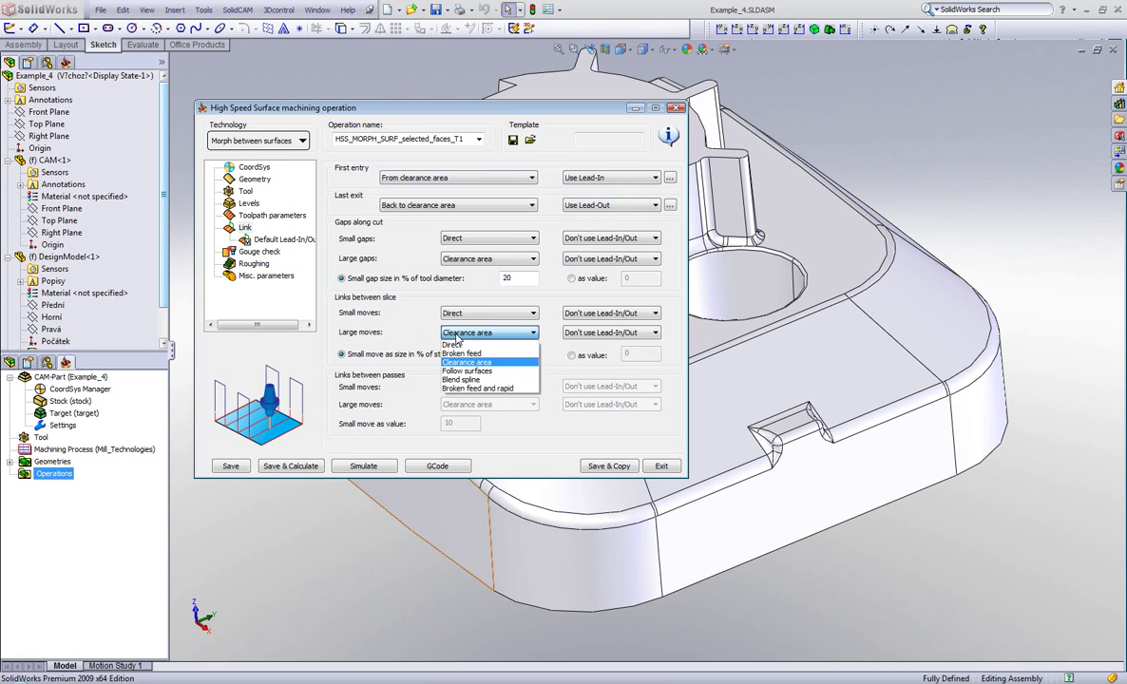
click(455, 345)
click(285, 240)
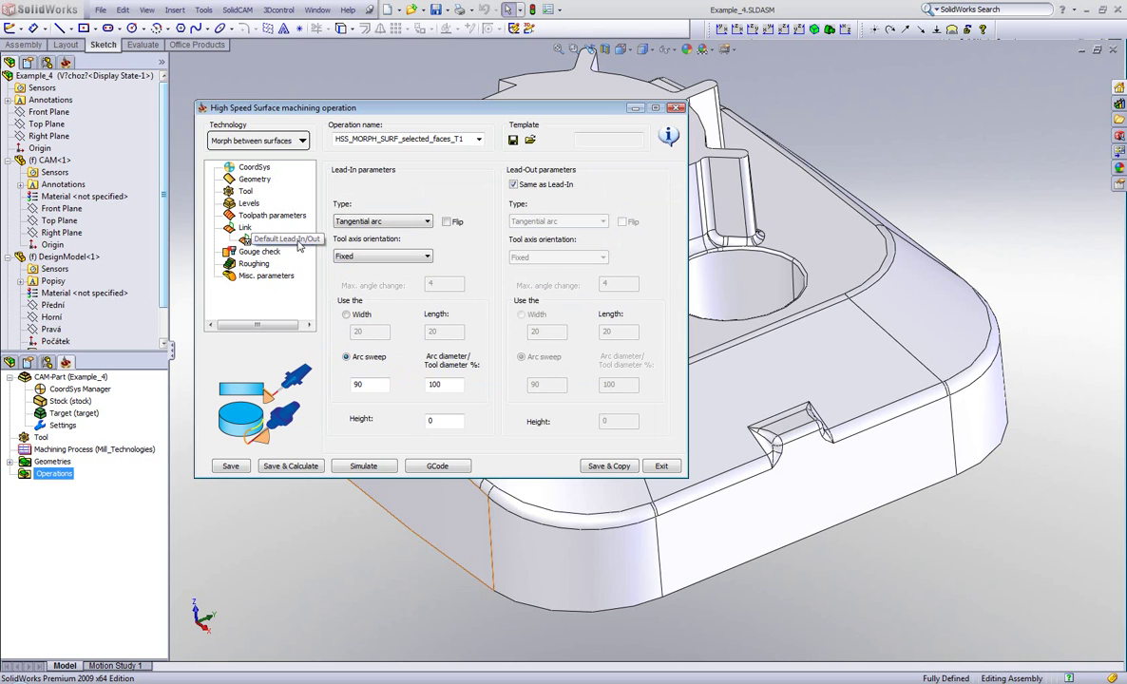
Step: Set the lead-in type to Vertical tang. arc and define the lead-out separately as a Tangential arc
click(403, 224)
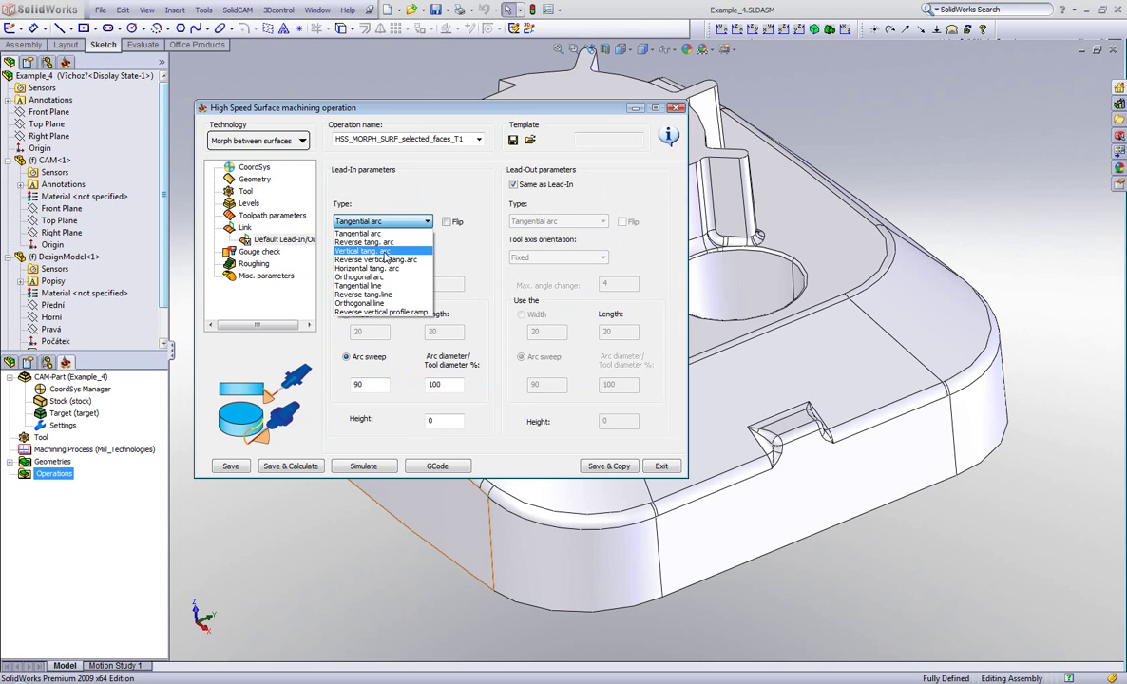
click(378, 251)
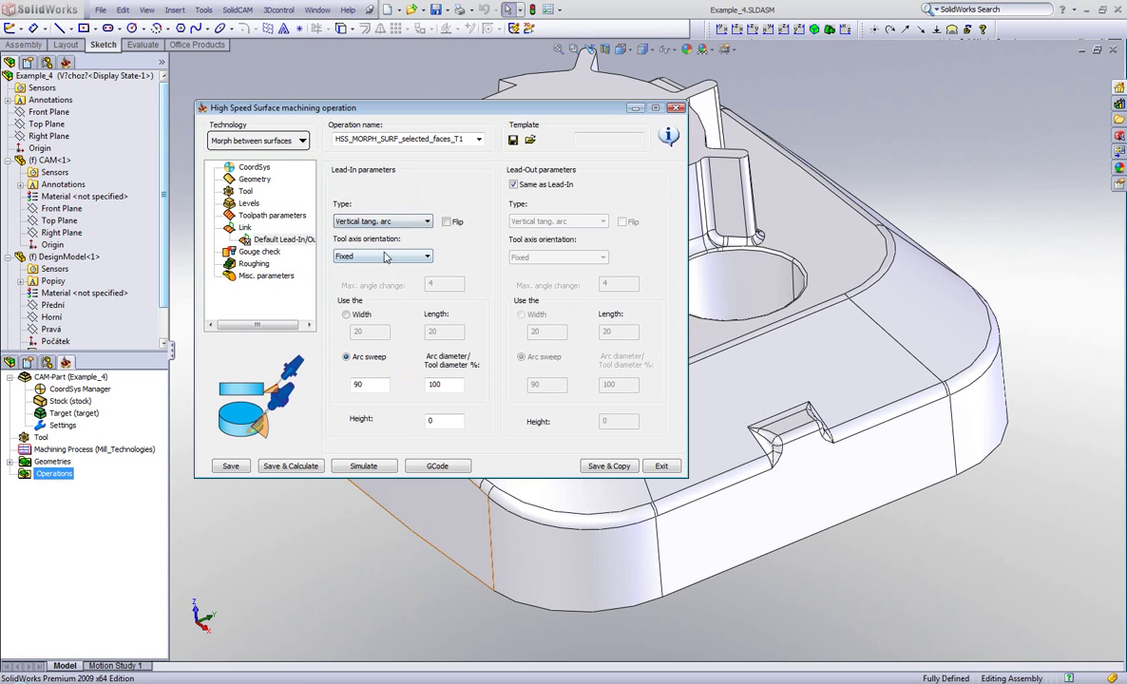
click(513, 185)
click(544, 223)
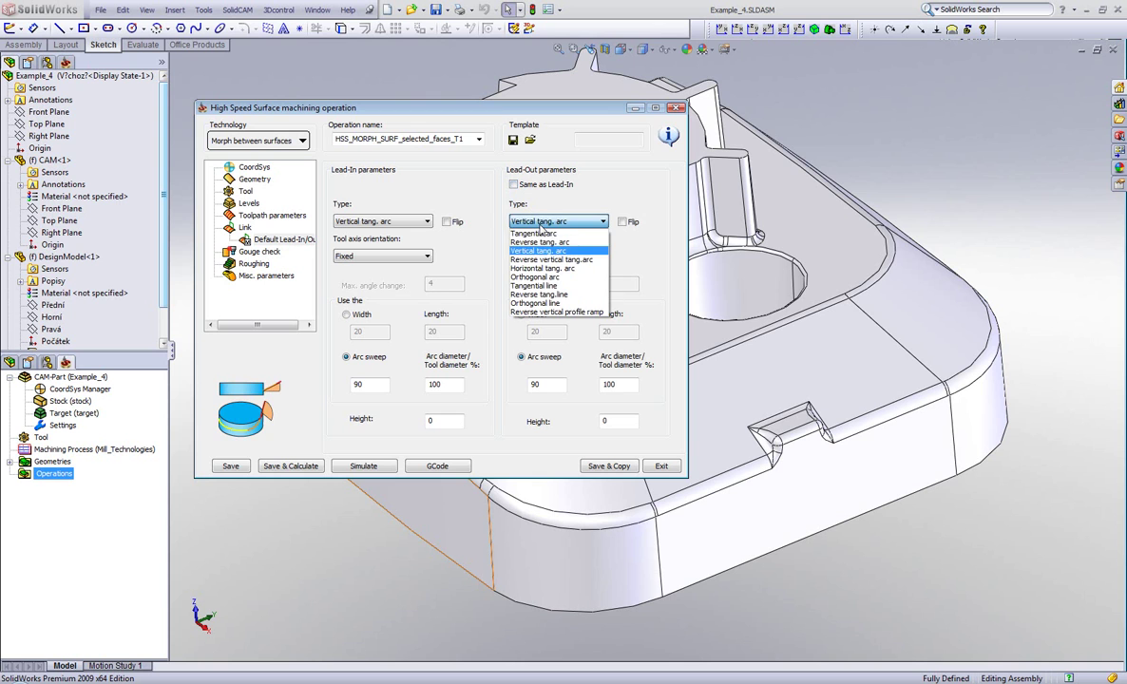
click(541, 238)
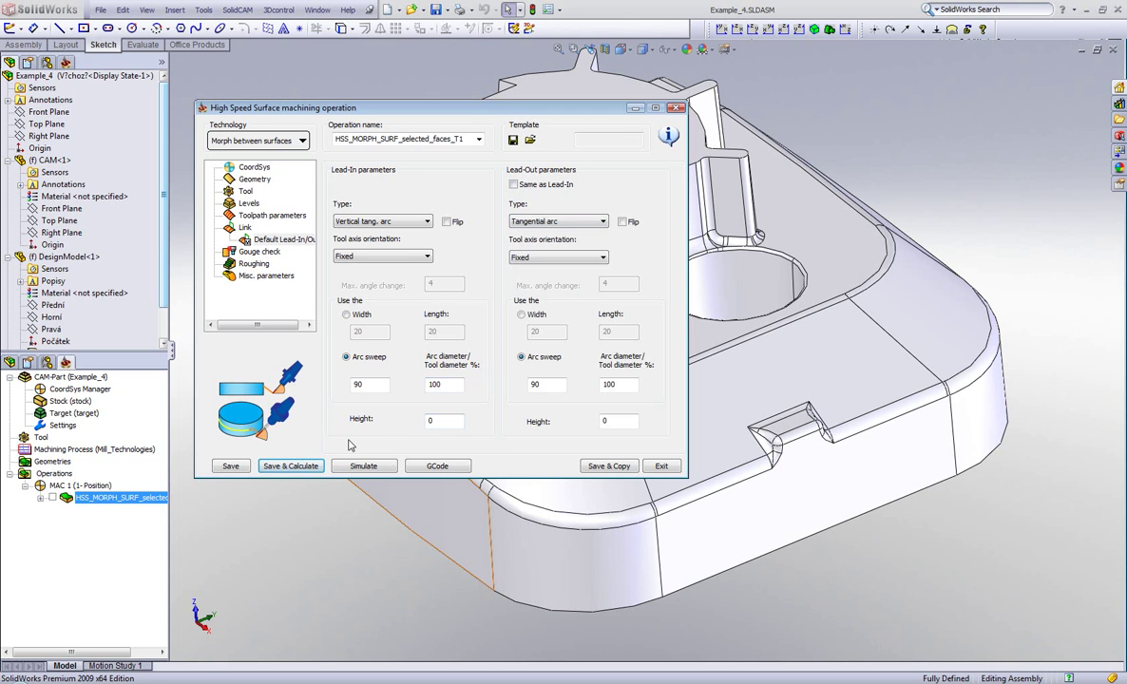
Step: Simulate the Morph between surfaces operation on the host CAD model and inspect the toolpath along the sloped faces
click(364, 467)
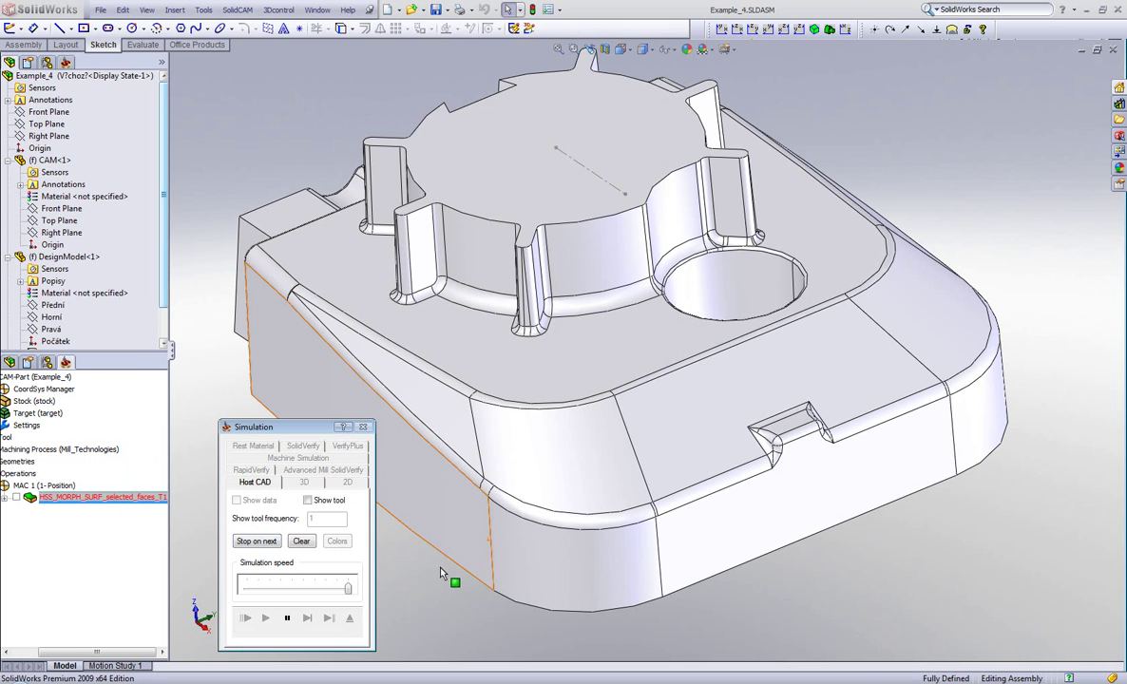
middle_drag(438, 574, 479, 438)
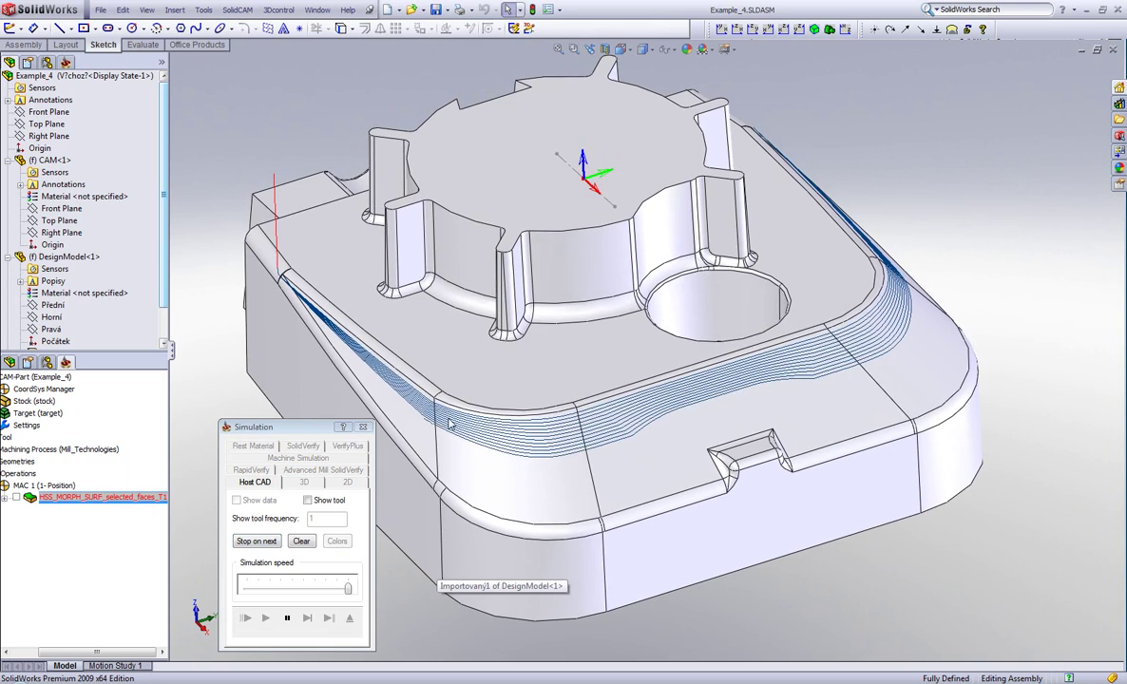
mouse_move(478, 402)
middle_down()
mouse_move(412, 454)
mouse_move(640, 535)
mouse_move(827, 478)
mouse_move(700, 483)
middle_up()
middle_drag(796, 473, 813, 468)
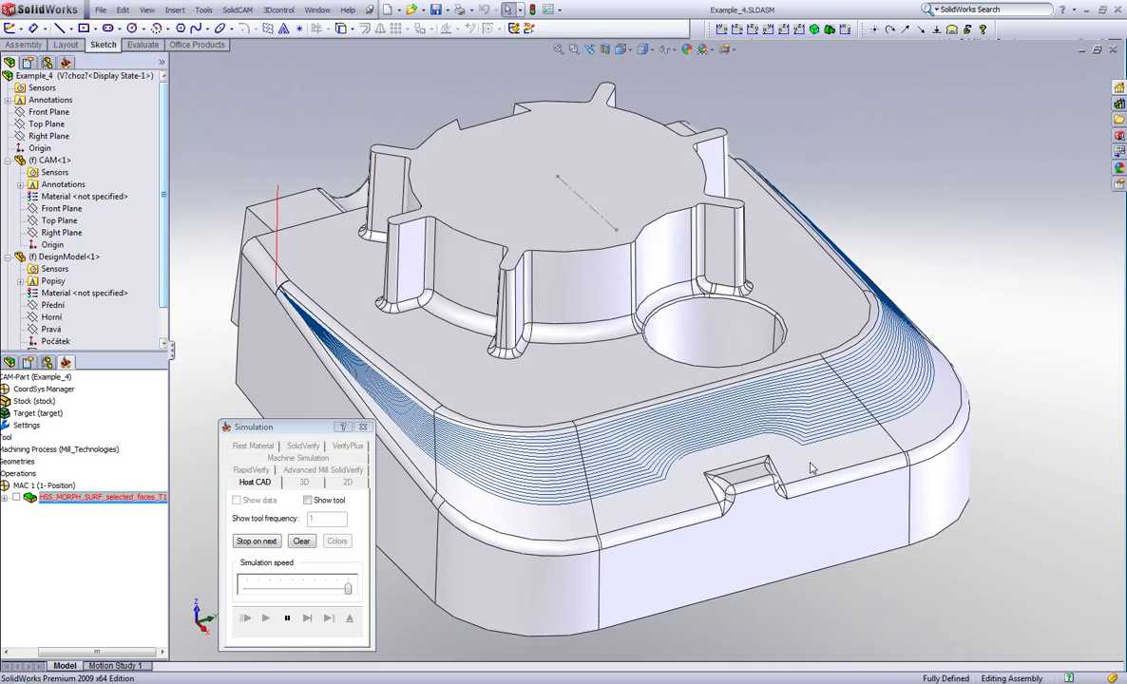
middle_drag(699, 487, 880, 440)
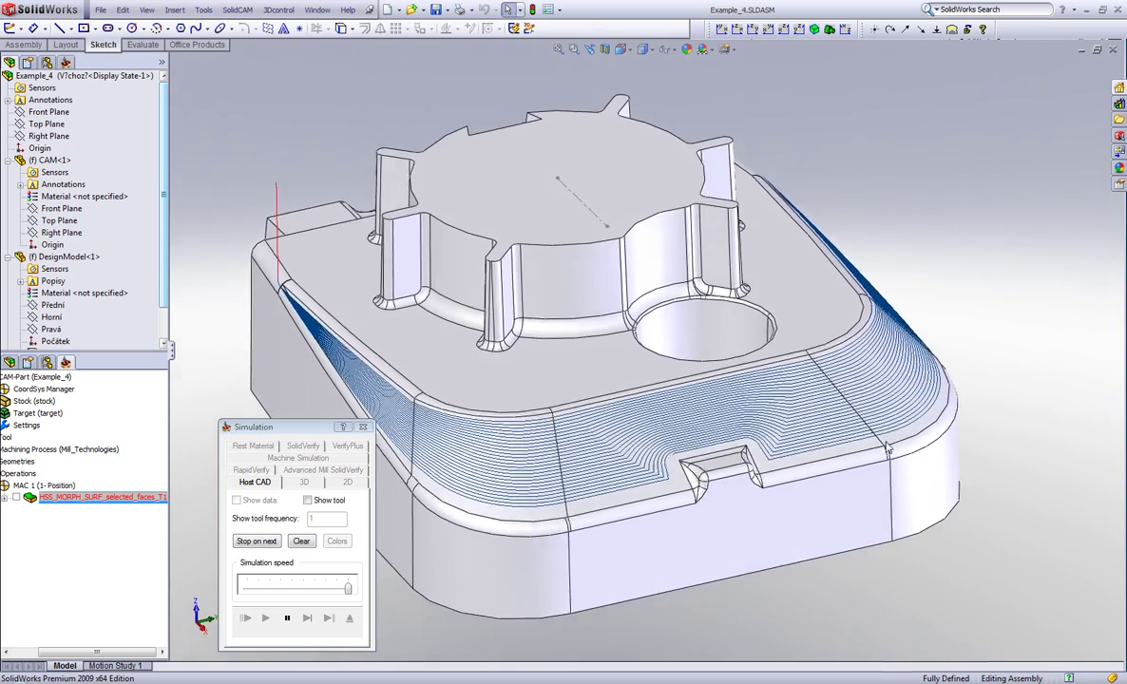
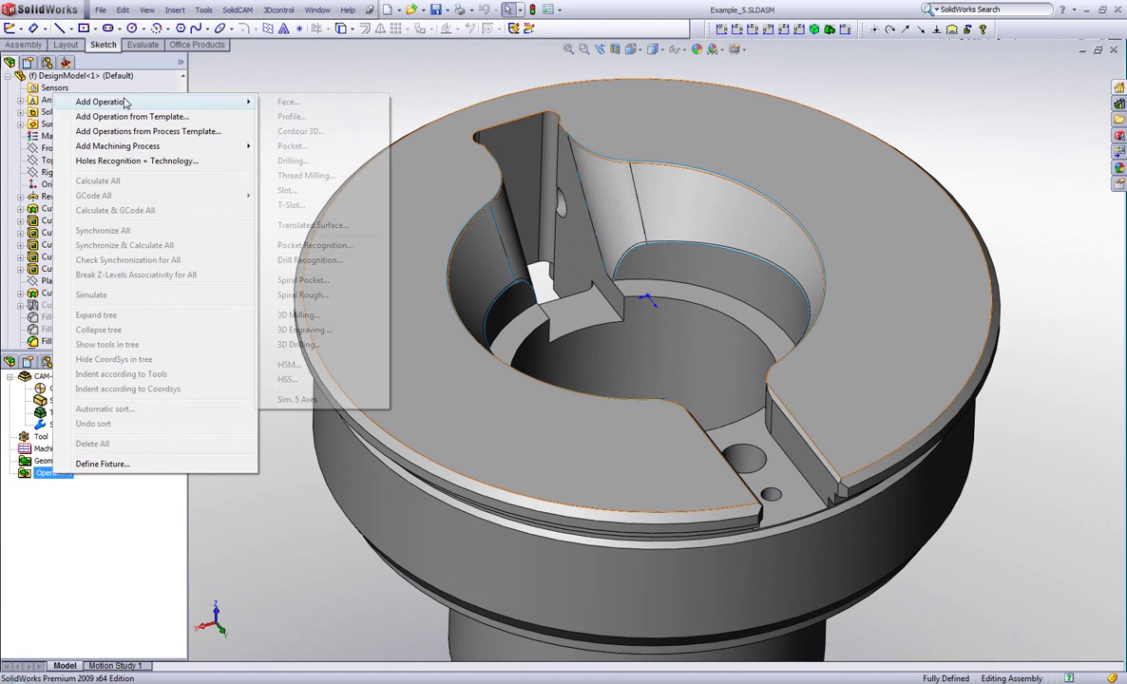
Step: Add an HSS operation to Example_5 using the Parallel cuts: Constant Z technology
click(287, 379)
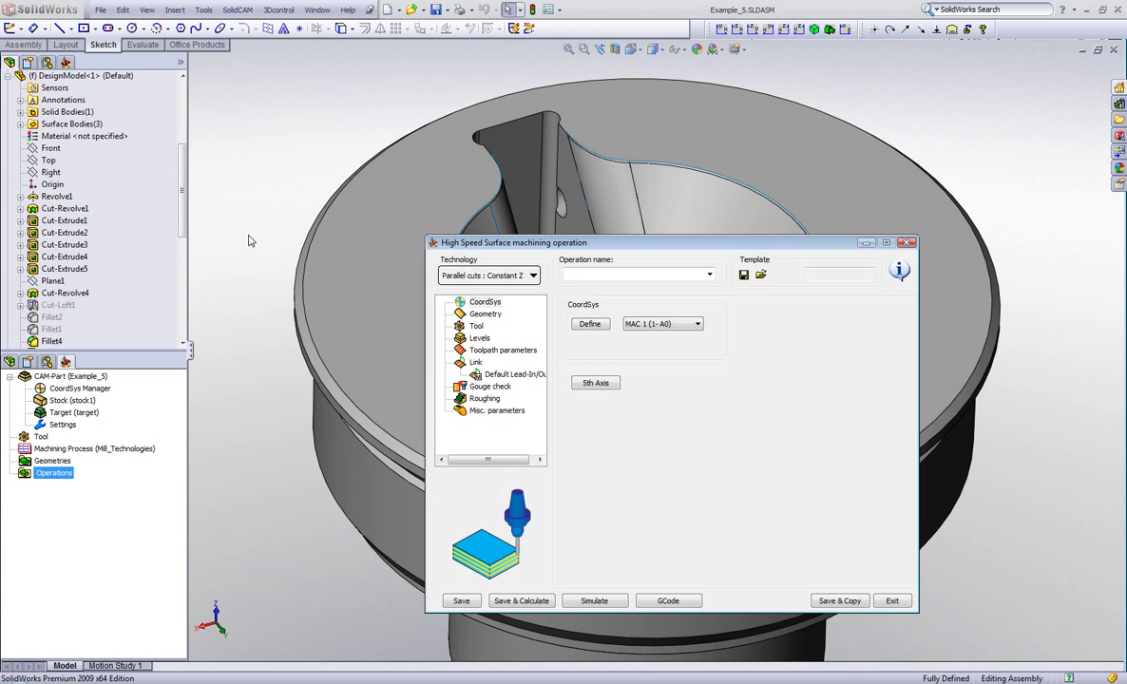
click(518, 278)
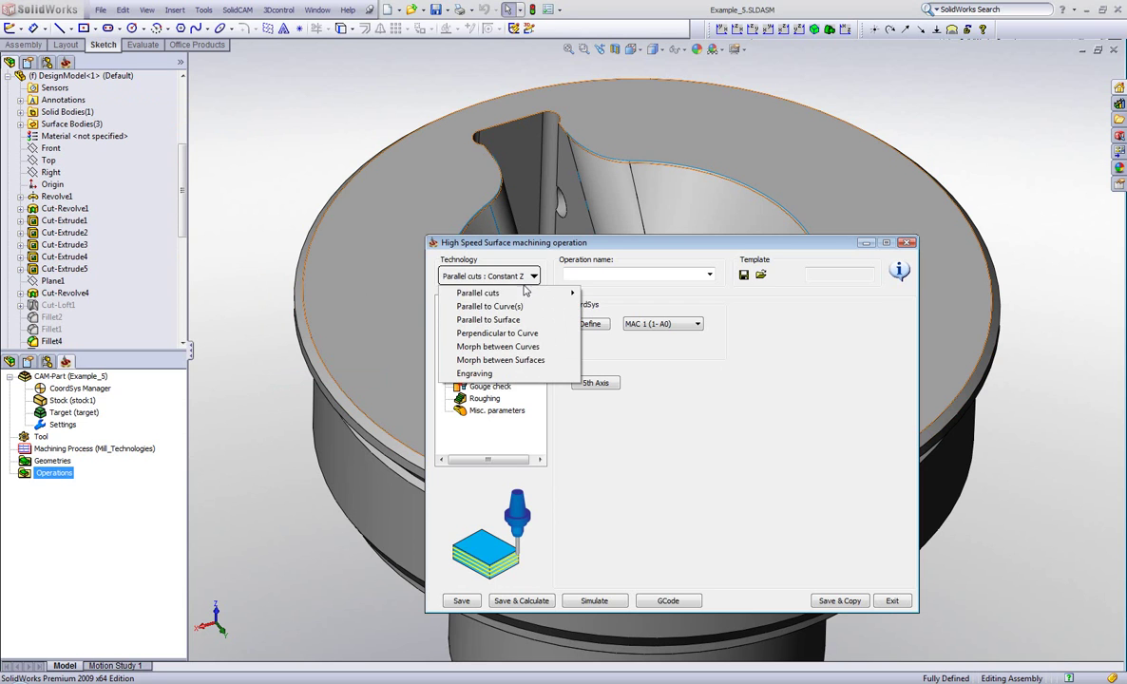
mouse_move(542, 293)
click(607, 306)
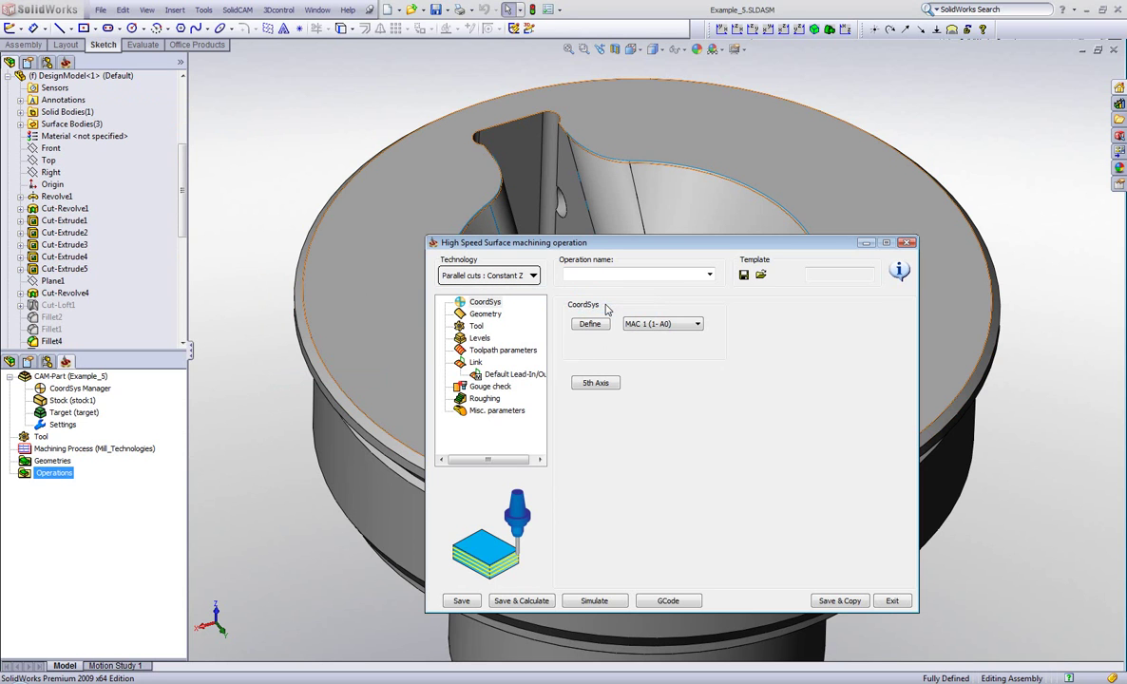
Step: Define the drive surface from the curved pocket wall and the adjoining fillet face beside the slot
click(483, 315)
click(666, 354)
click(599, 353)
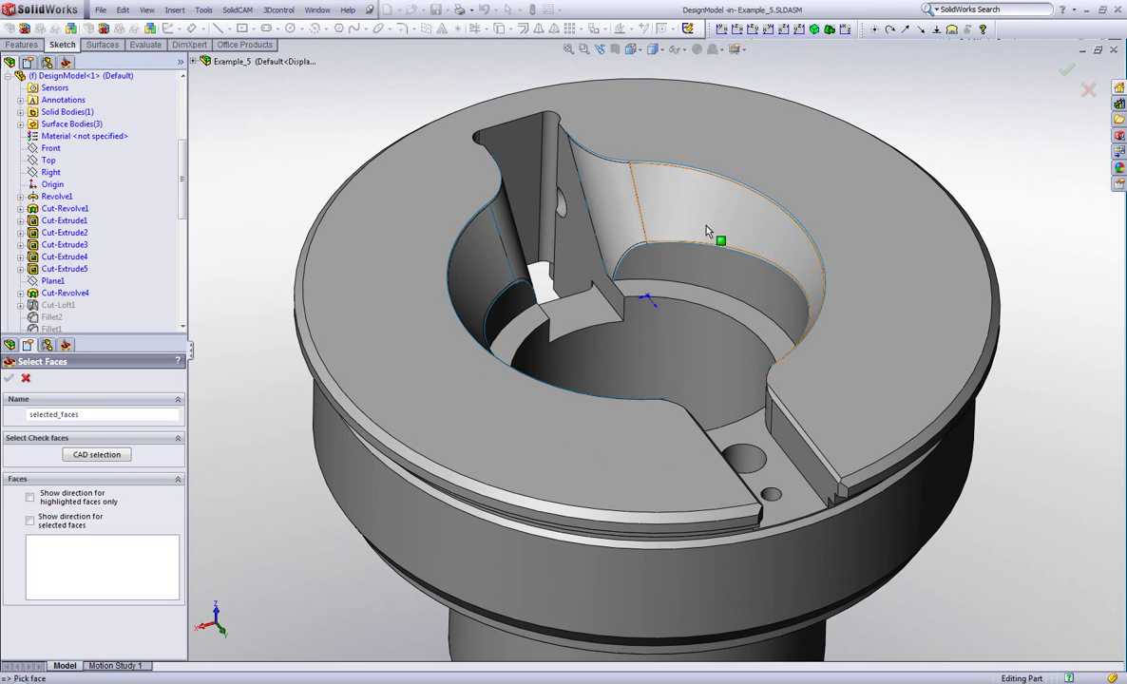
click(651, 227)
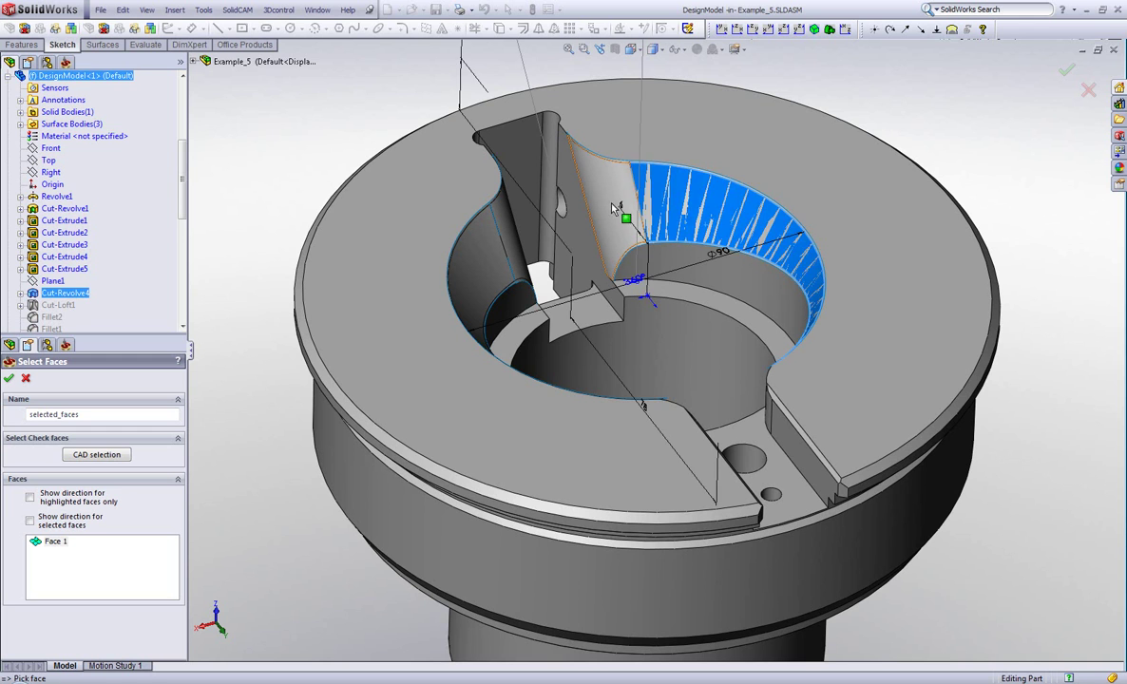
click(611, 204)
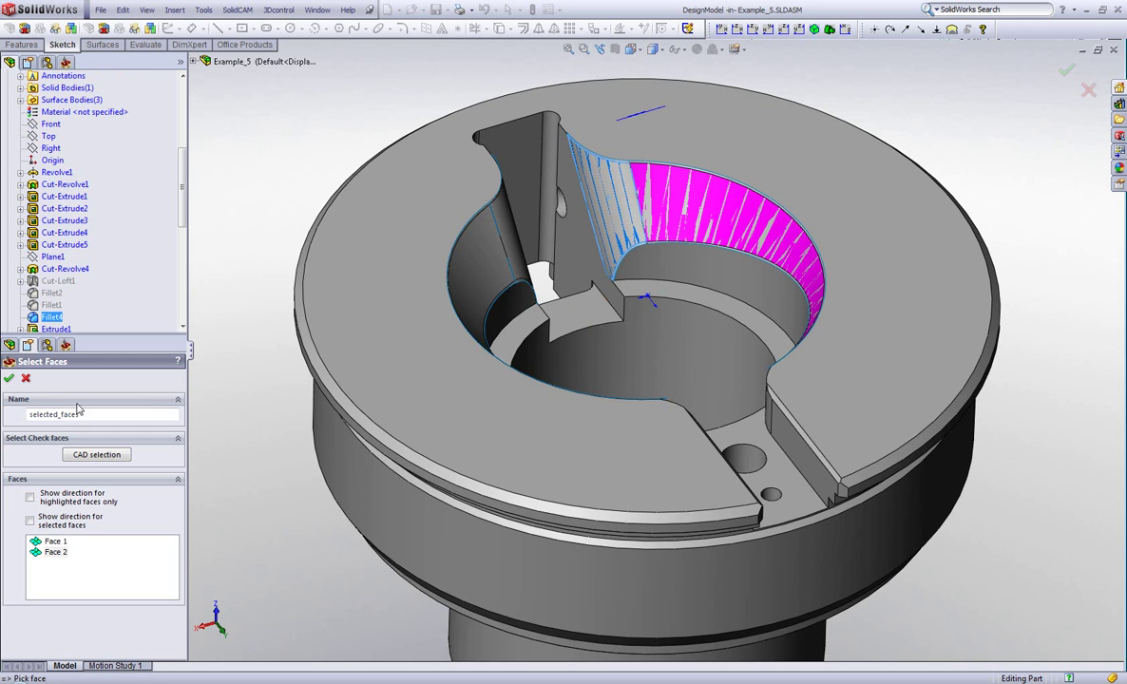
click(9, 379)
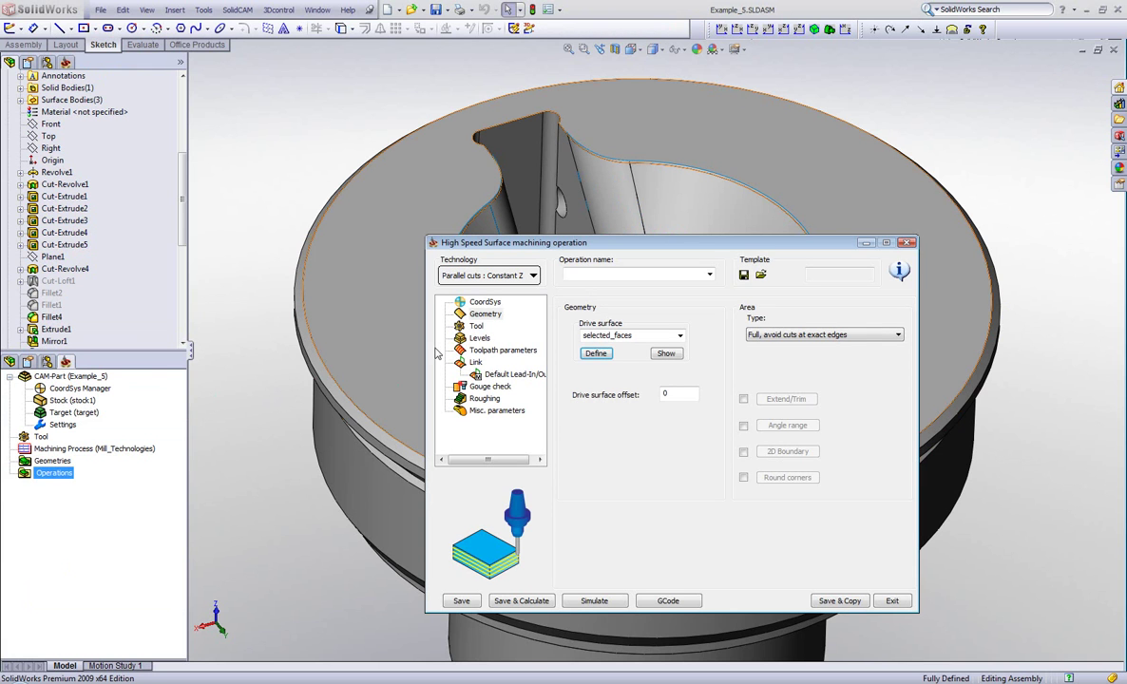
Step: Choose tool number 2, the 6 mm end mill with 0.5 mm corner radius, for the Constant Z operation
click(476, 326)
click(603, 444)
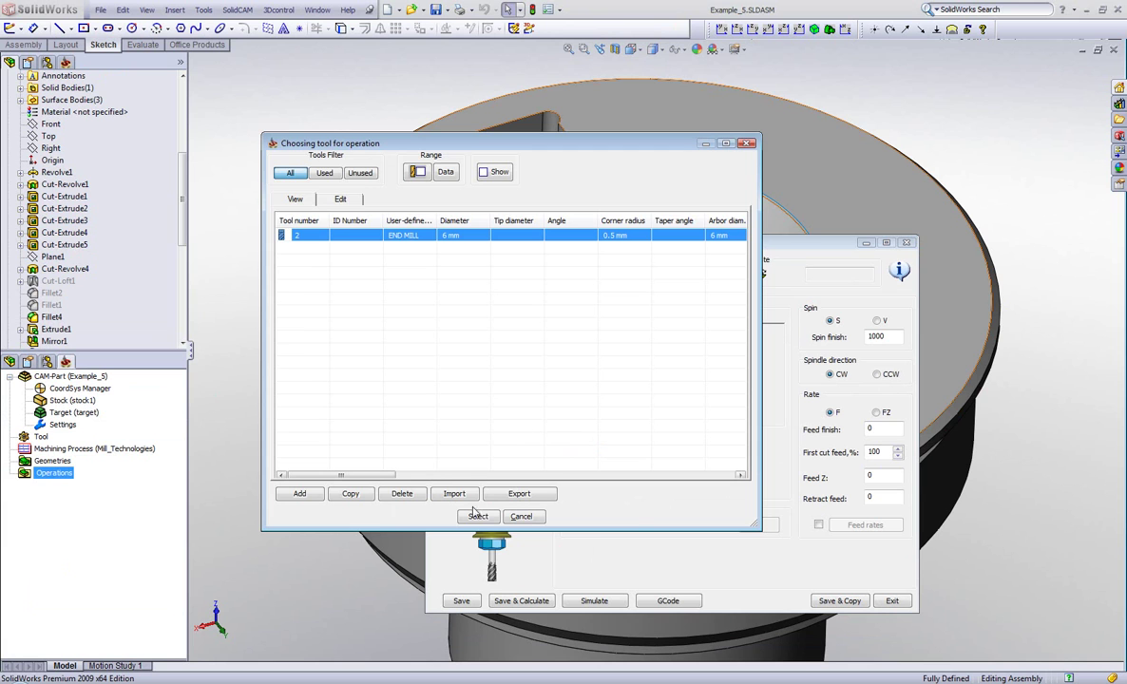
click(478, 517)
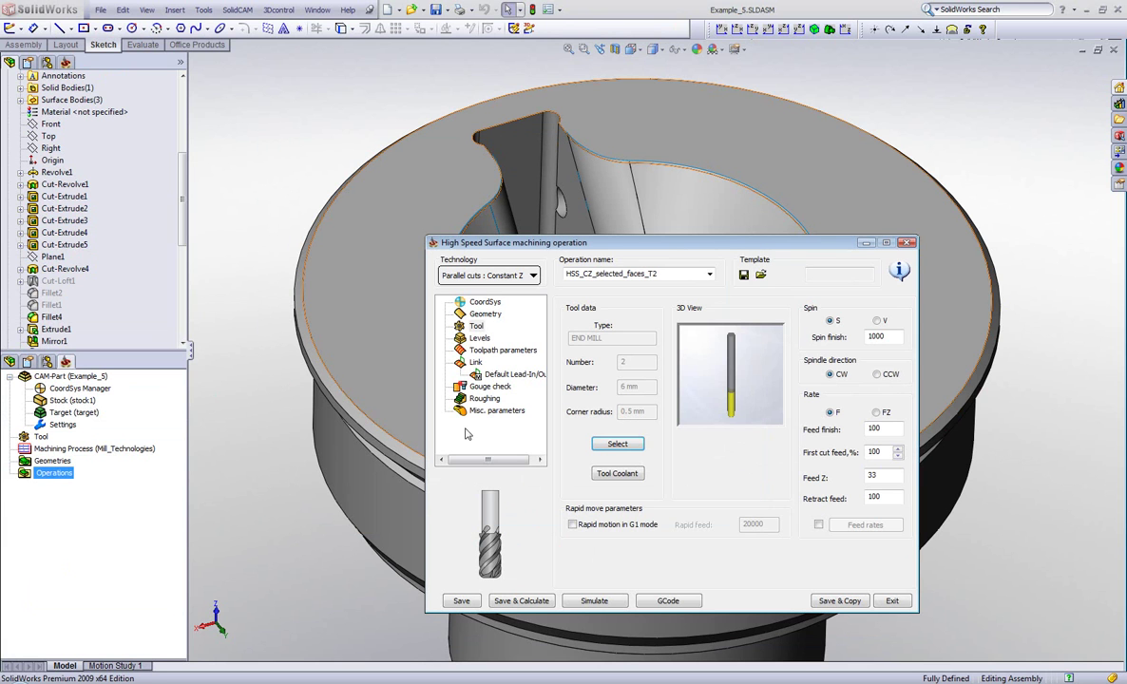
Step: Set the toolpath's maximum step over to .5 and review the sorting options
click(480, 339)
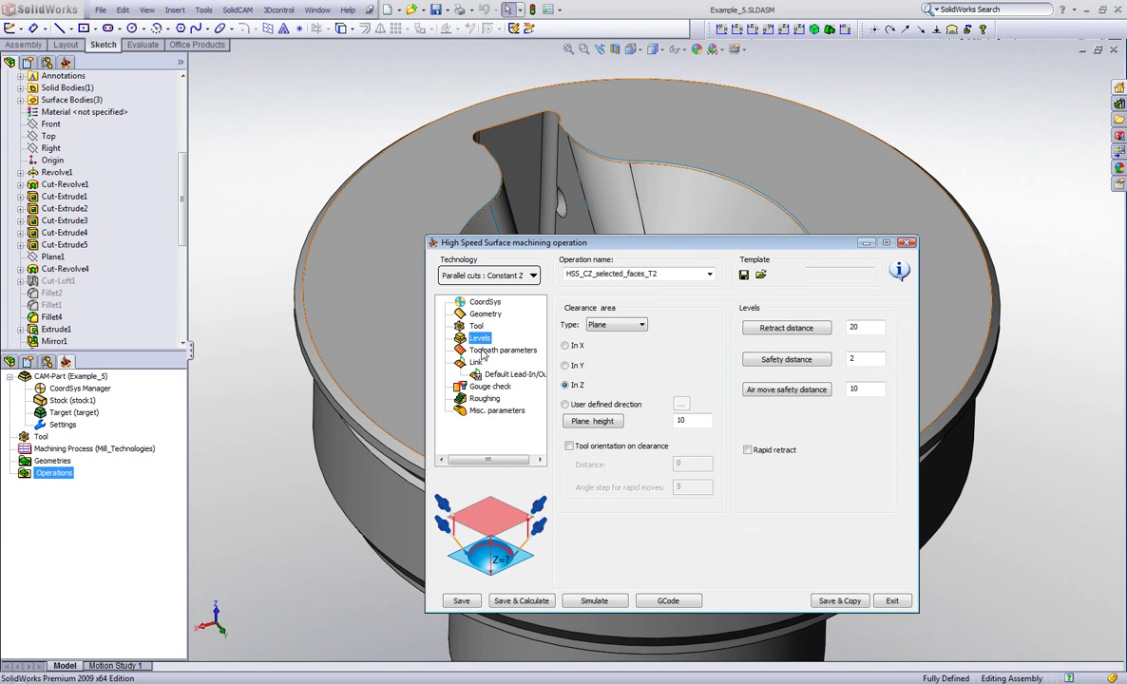
click(483, 351)
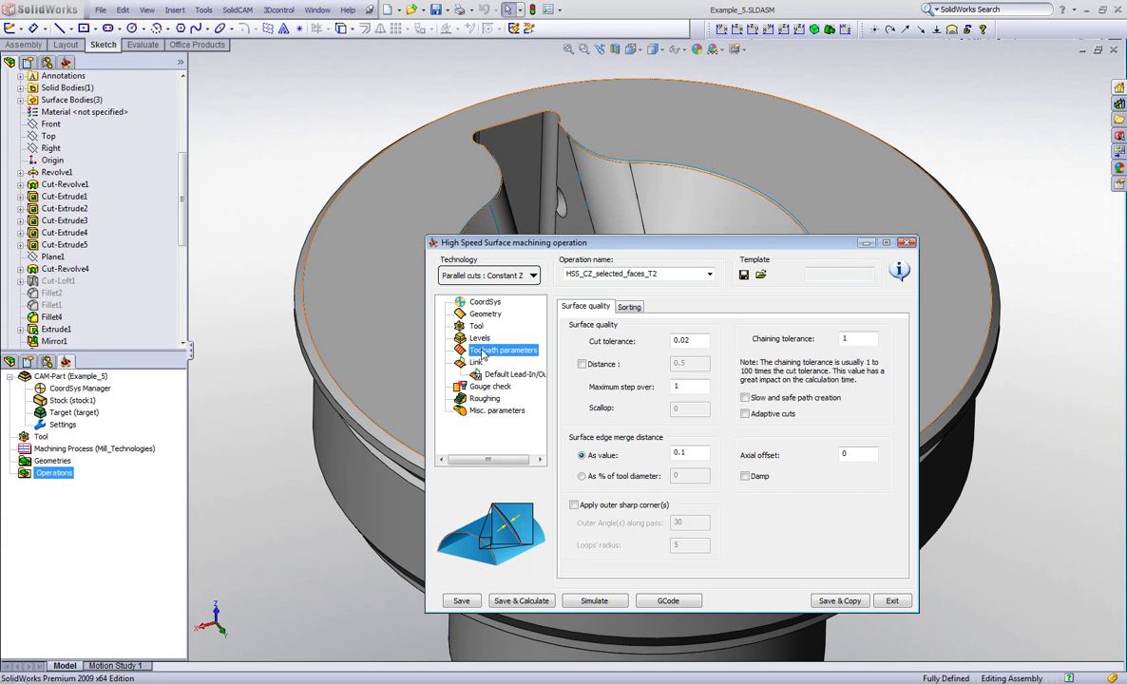
click(677, 384)
text(.5)
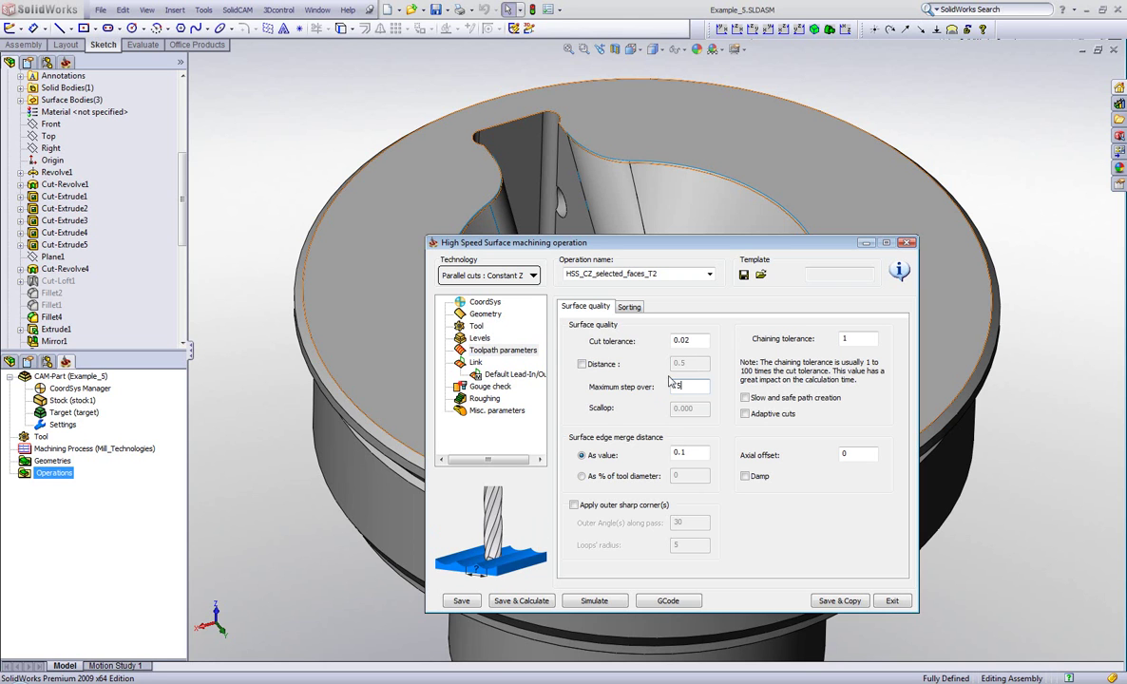
click(631, 308)
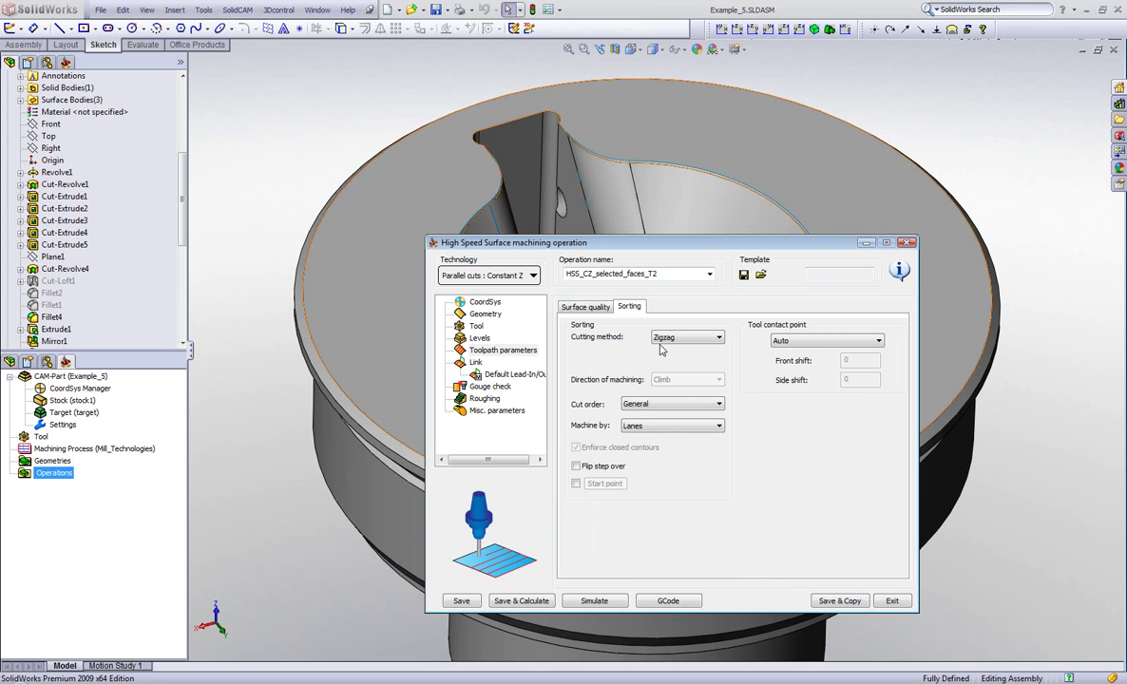
Step: In the link settings, enable Use Lead-In for the first entry and Use Lead-Out for the last exit
click(475, 363)
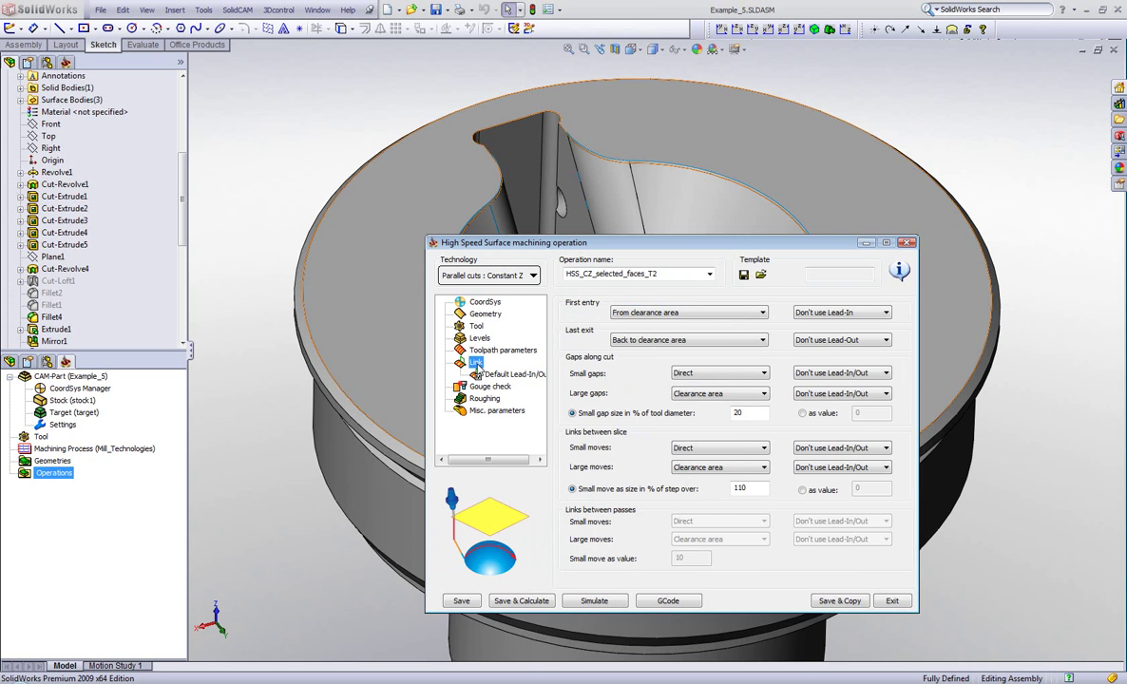
click(813, 313)
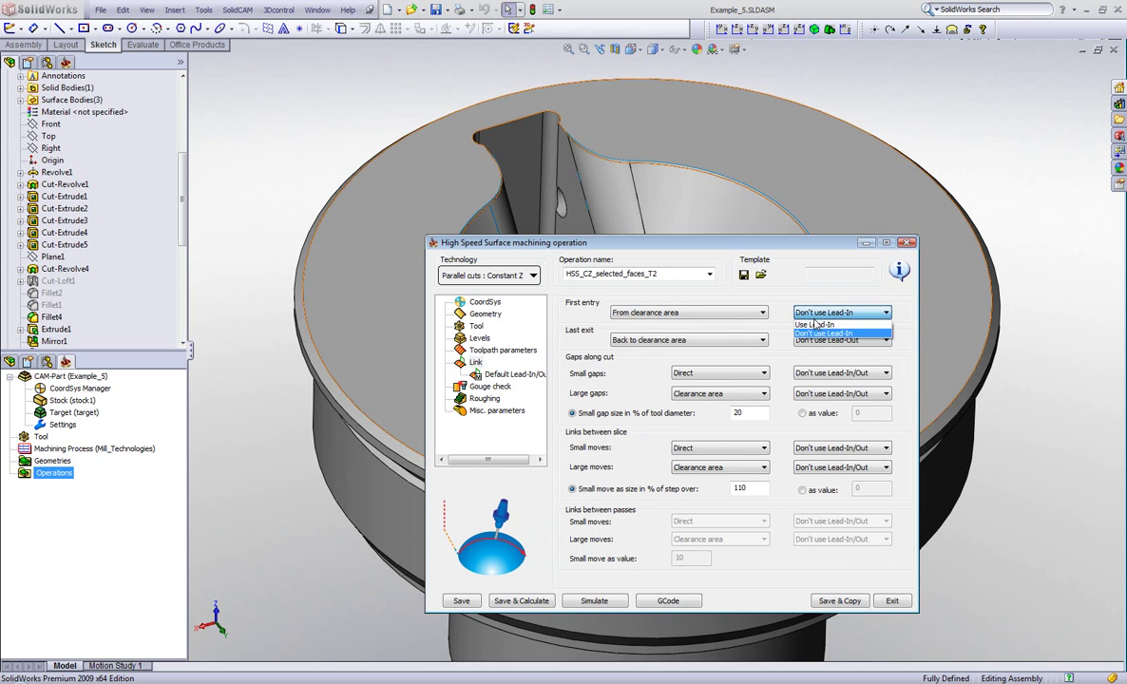
click(816, 333)
click(823, 340)
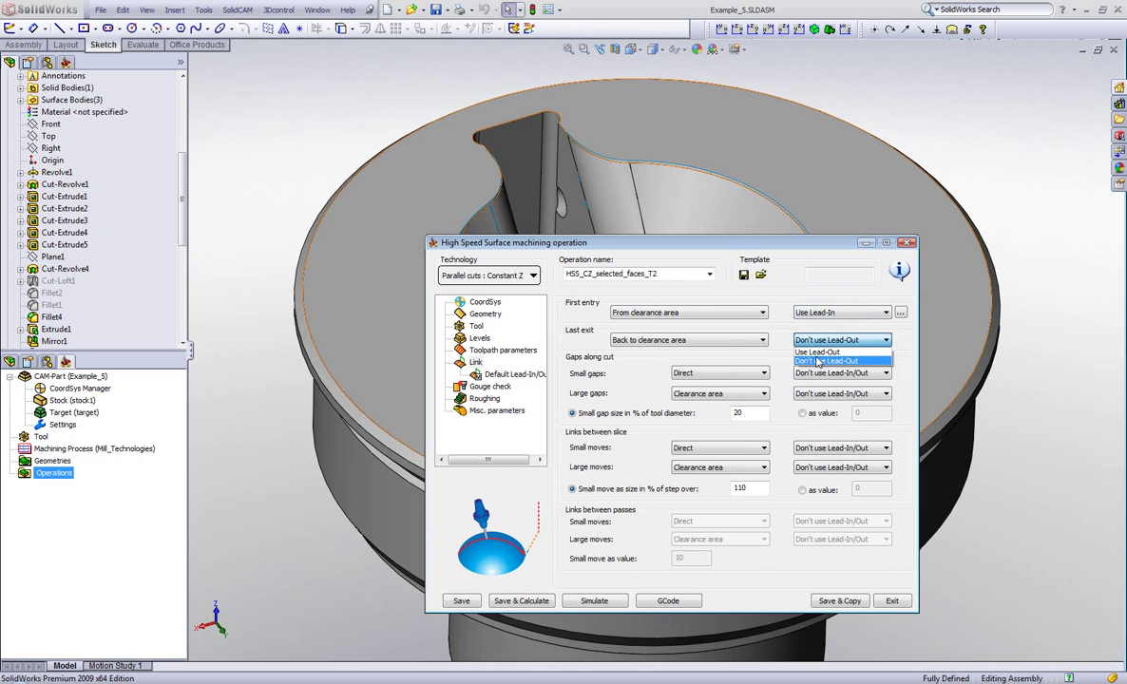
click(816, 352)
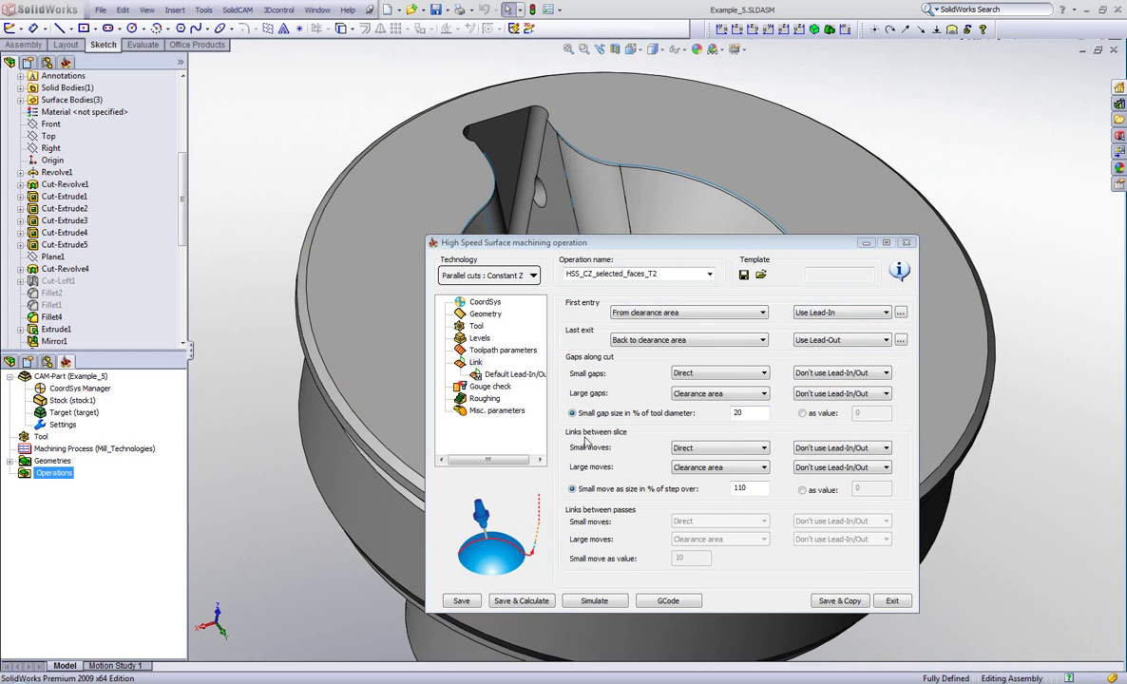
Step: Link large moves between slices with Direct, then save and calculate the Constant Z operation
click(700, 468)
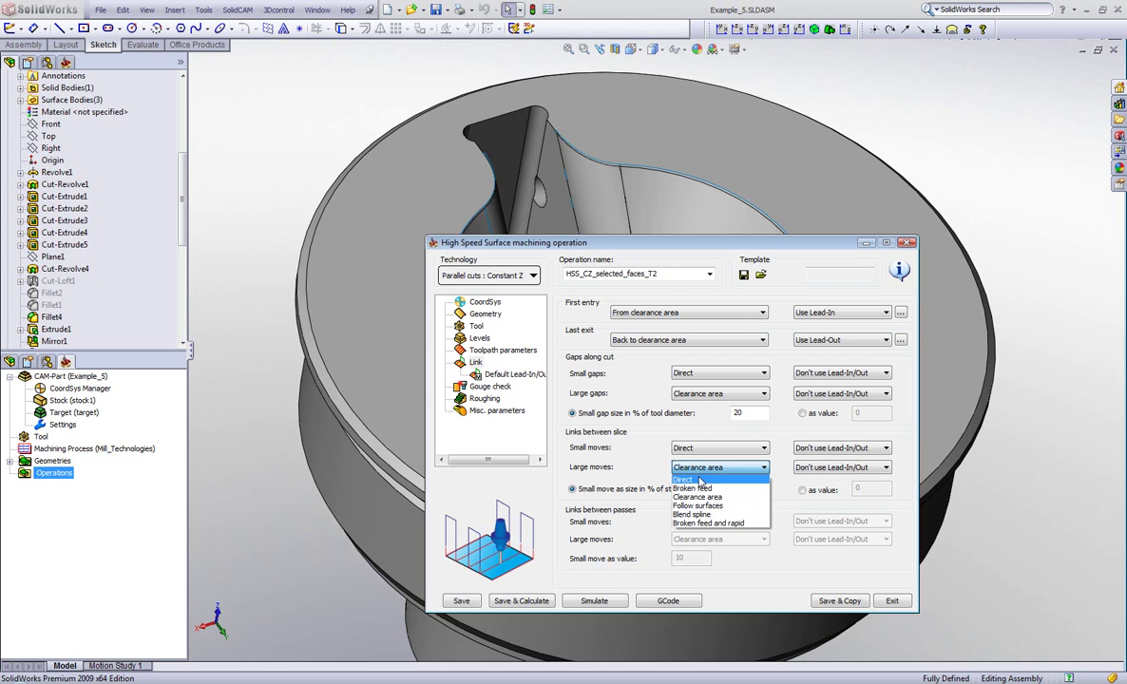
click(701, 480)
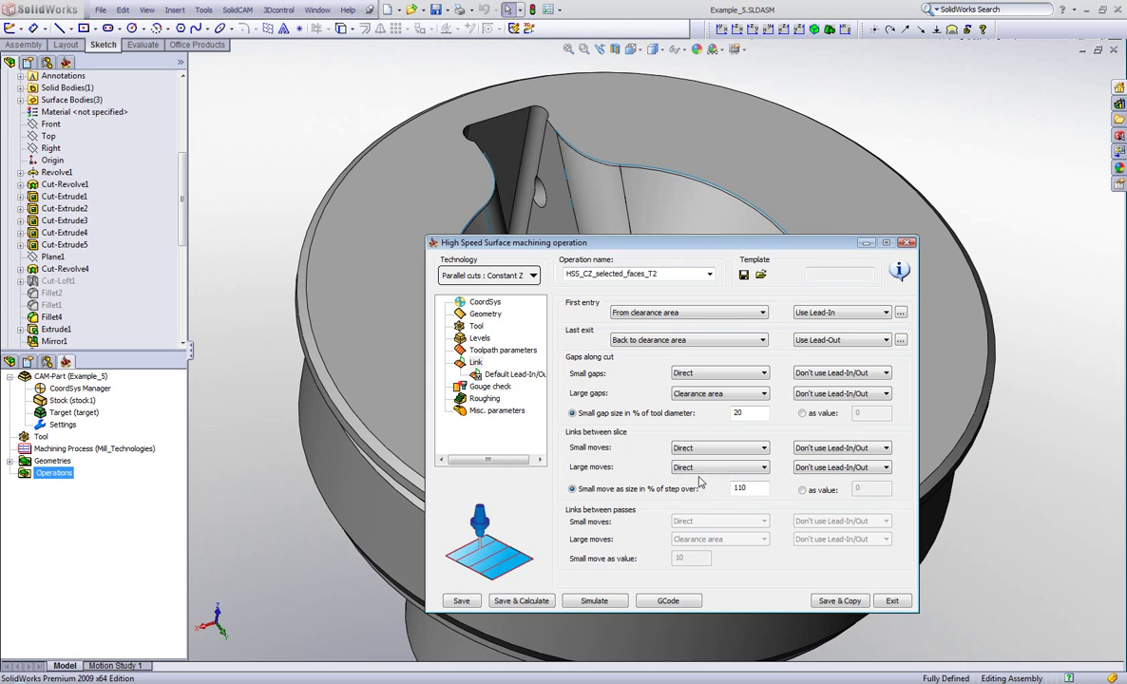
click(539, 602)
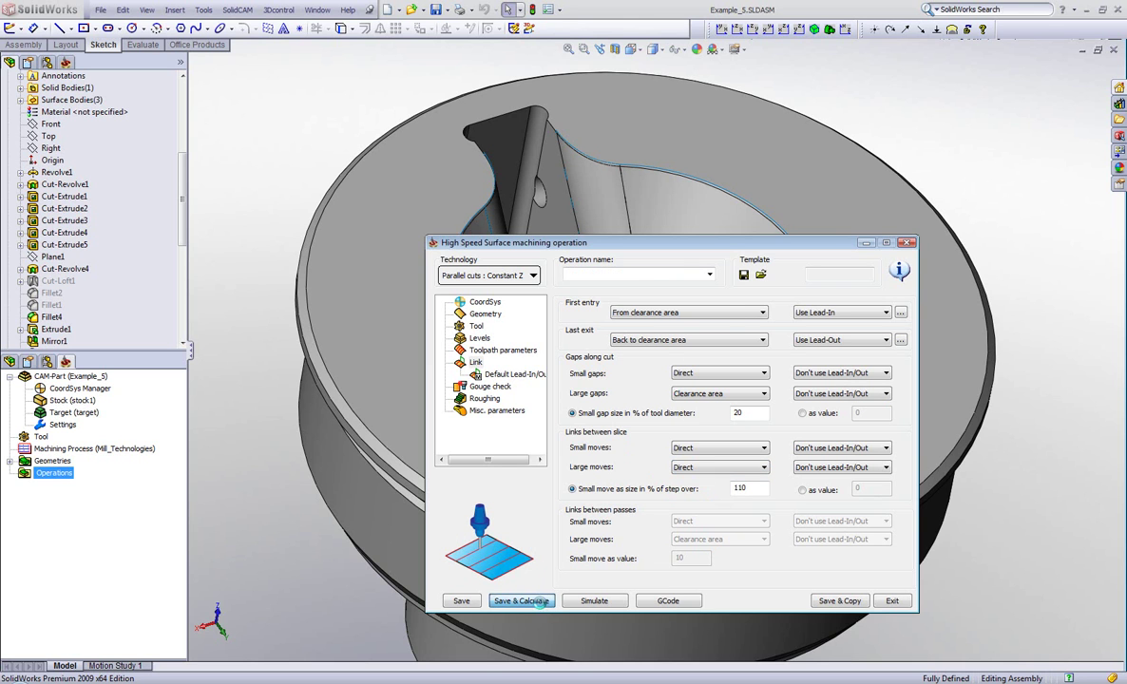
Step: Simulate the Constant Z operation on the host CAD model, inspect the pocket wall toolpath and close the simulation
click(594, 601)
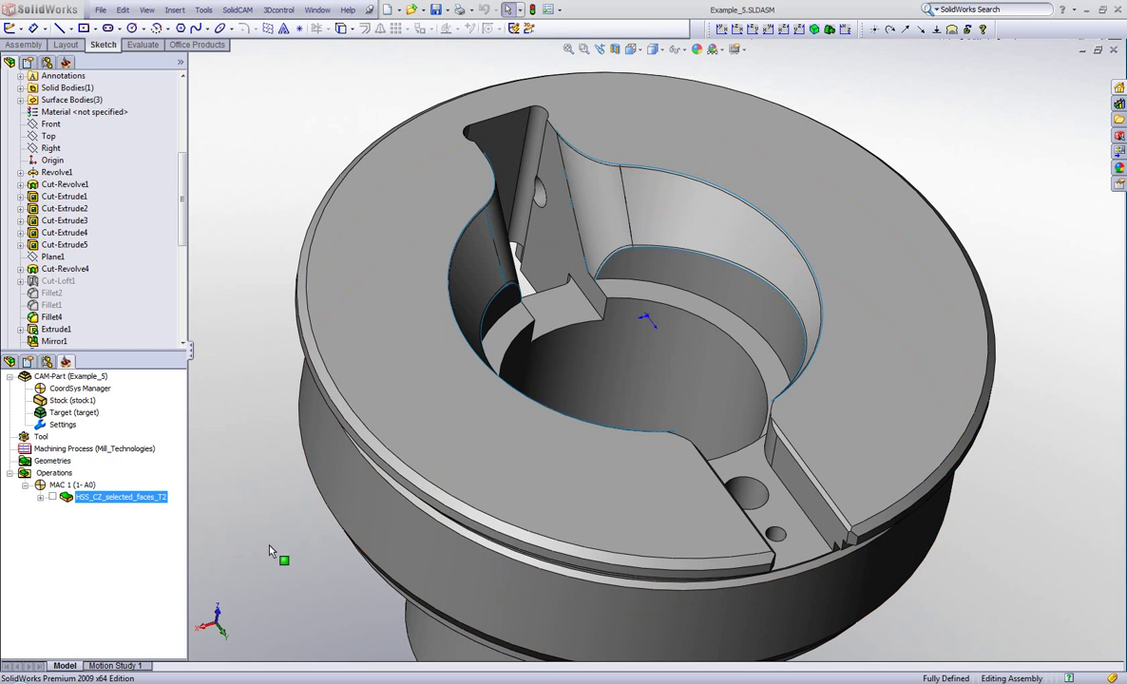
click(265, 617)
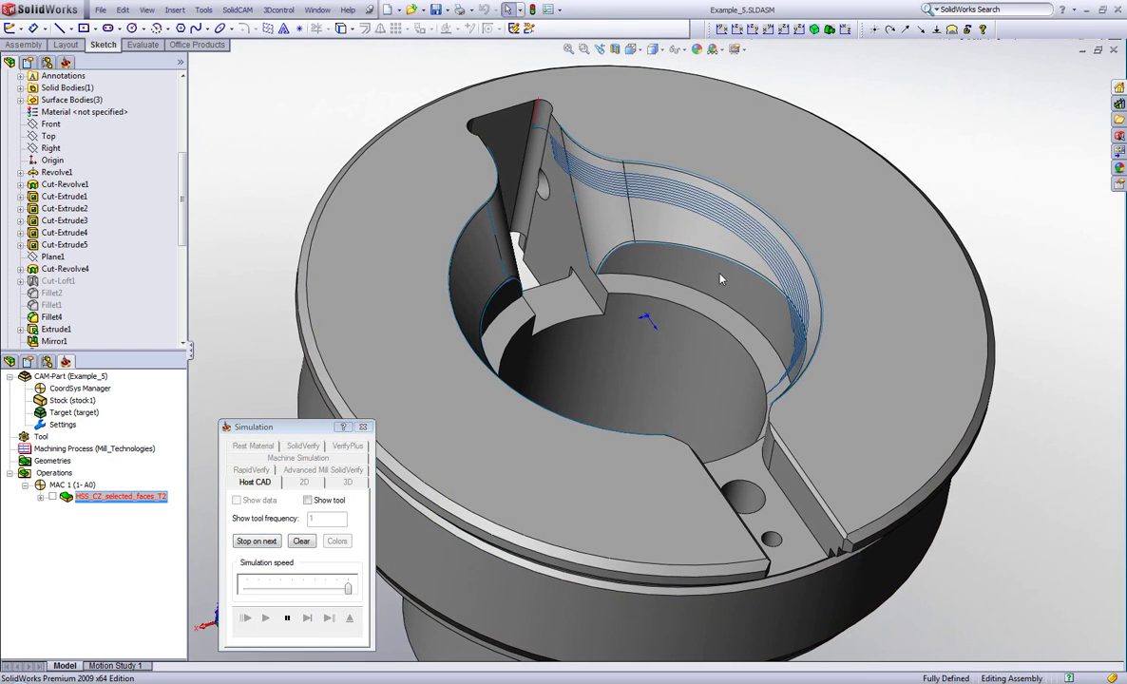
middle_drag(589, 190, 613, 278)
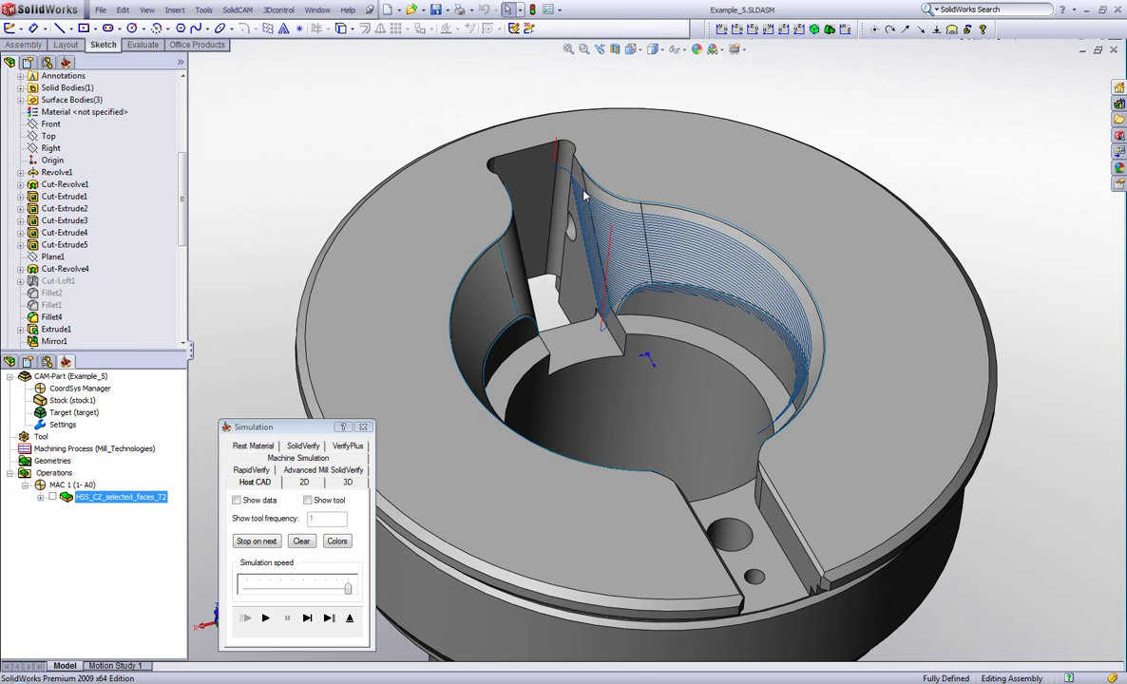
click(350, 619)
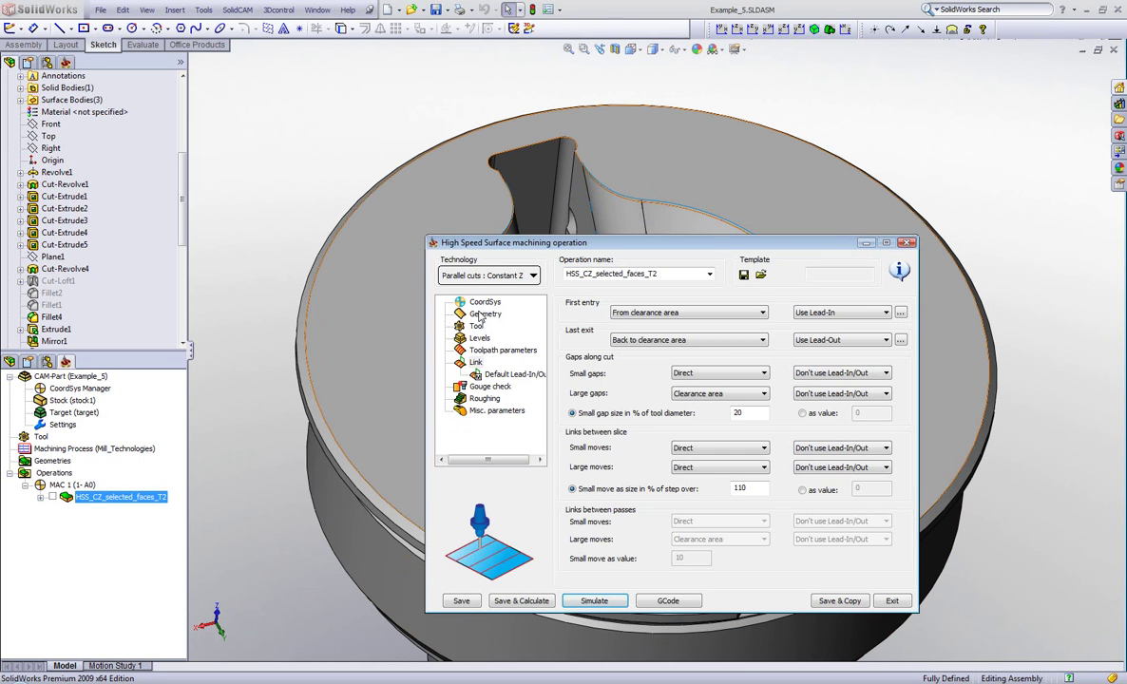
Step: Add the fillet face and the curved wall on the opposite side of the pocket to the operation's drive surface geometry
click(484, 314)
click(595, 354)
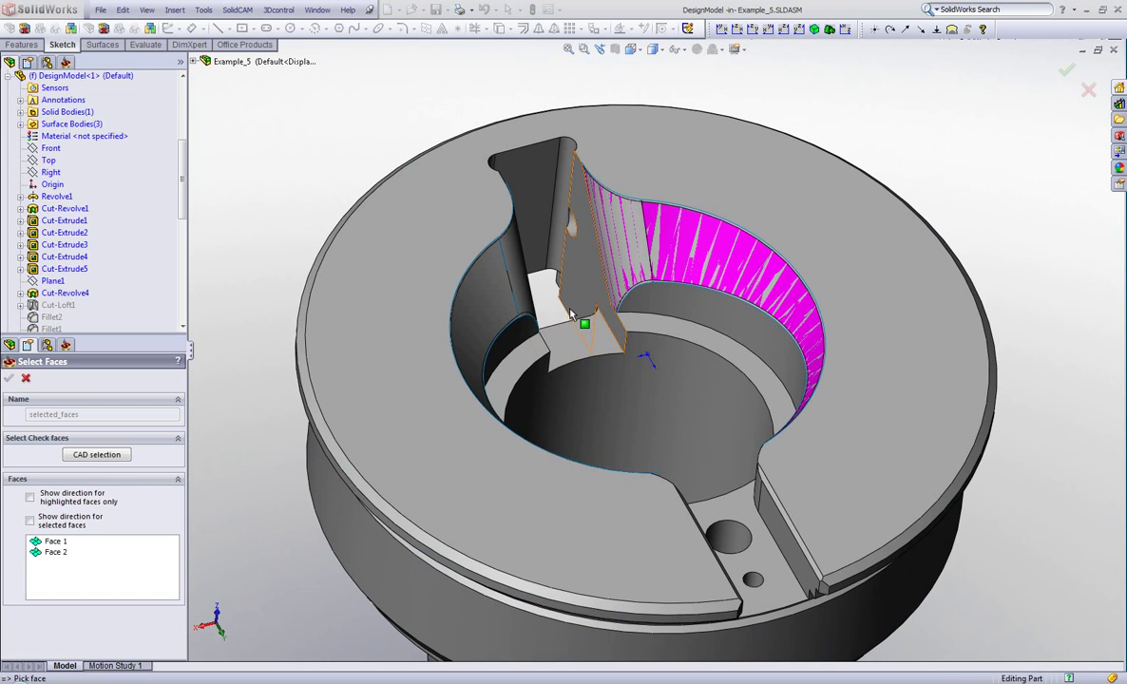
click(519, 278)
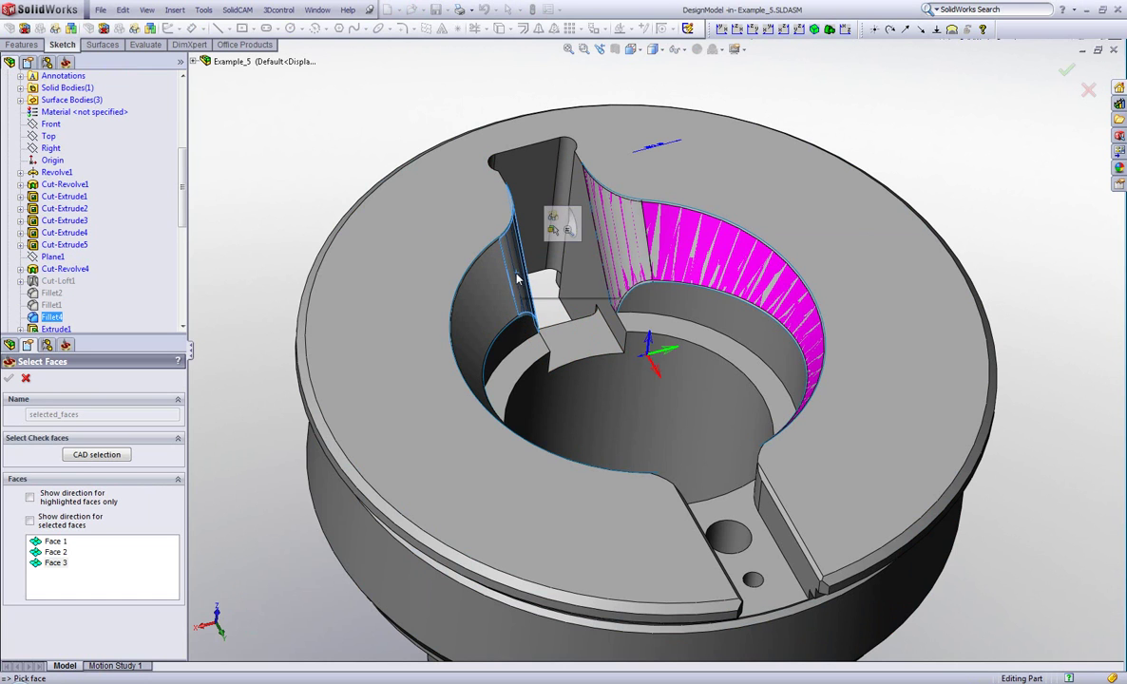
click(480, 304)
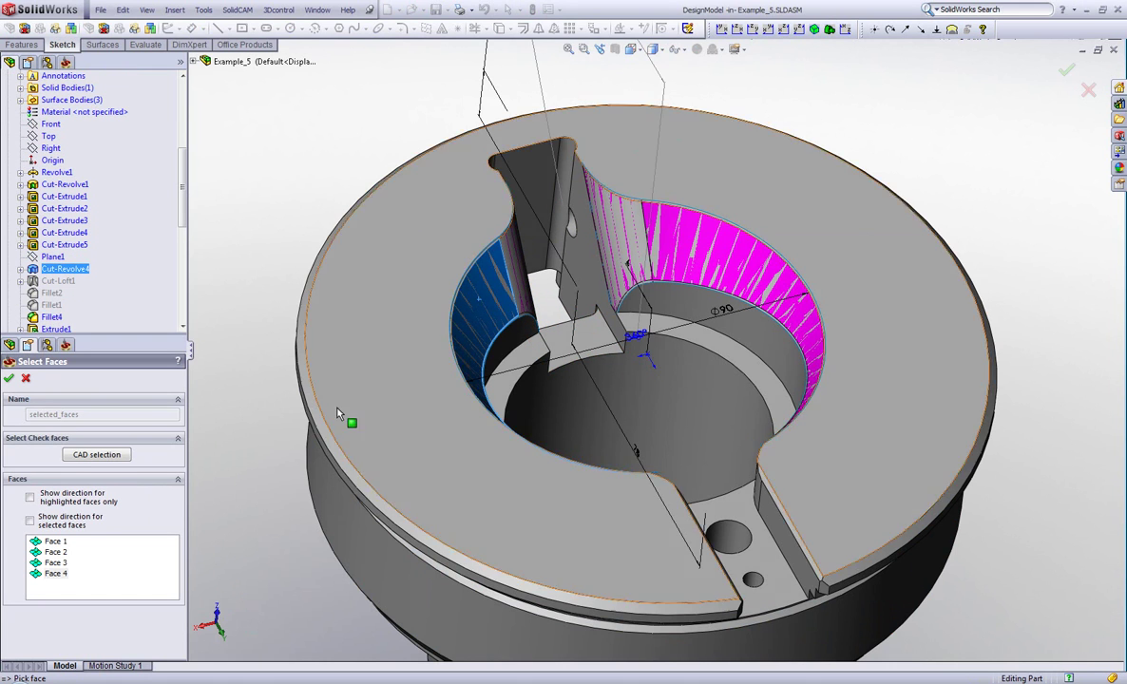
click(9, 377)
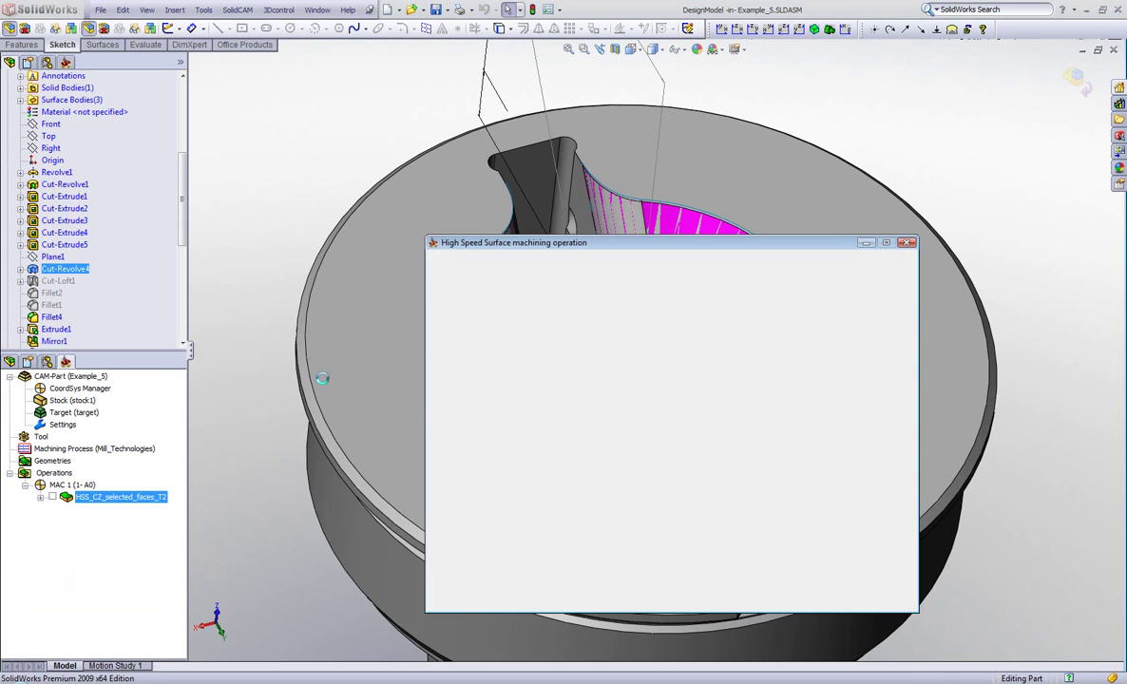
Step: In the link settings, set large gaps along the cut to Direct, then save and calculate the Constant Z operation
click(476, 363)
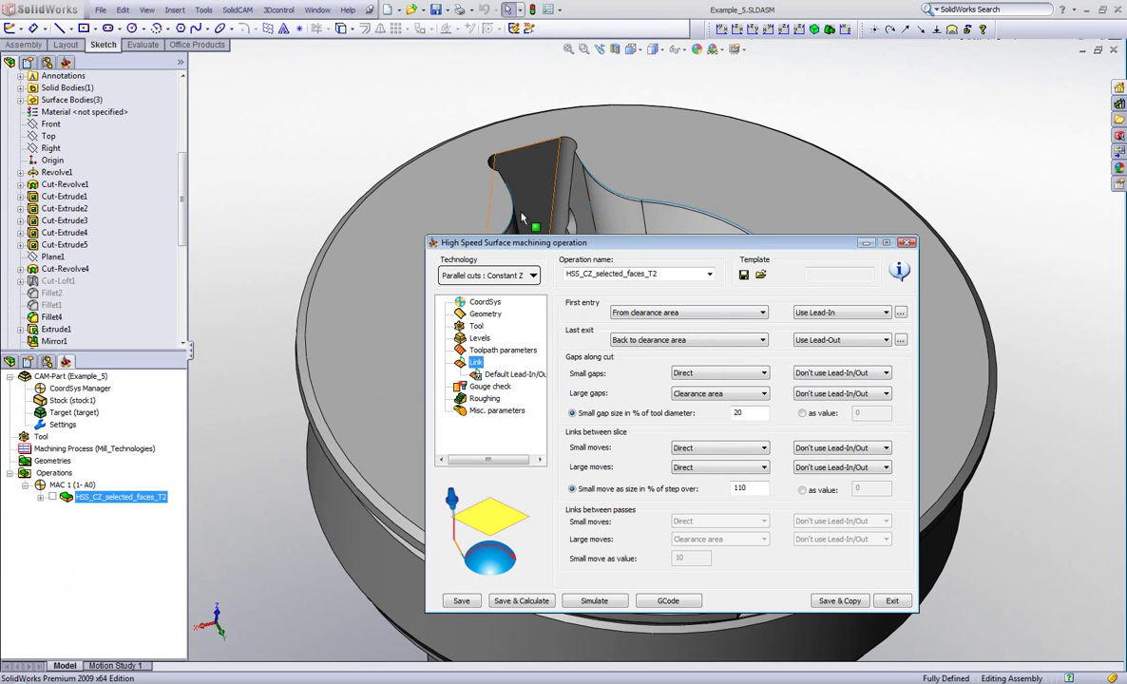
click(691, 394)
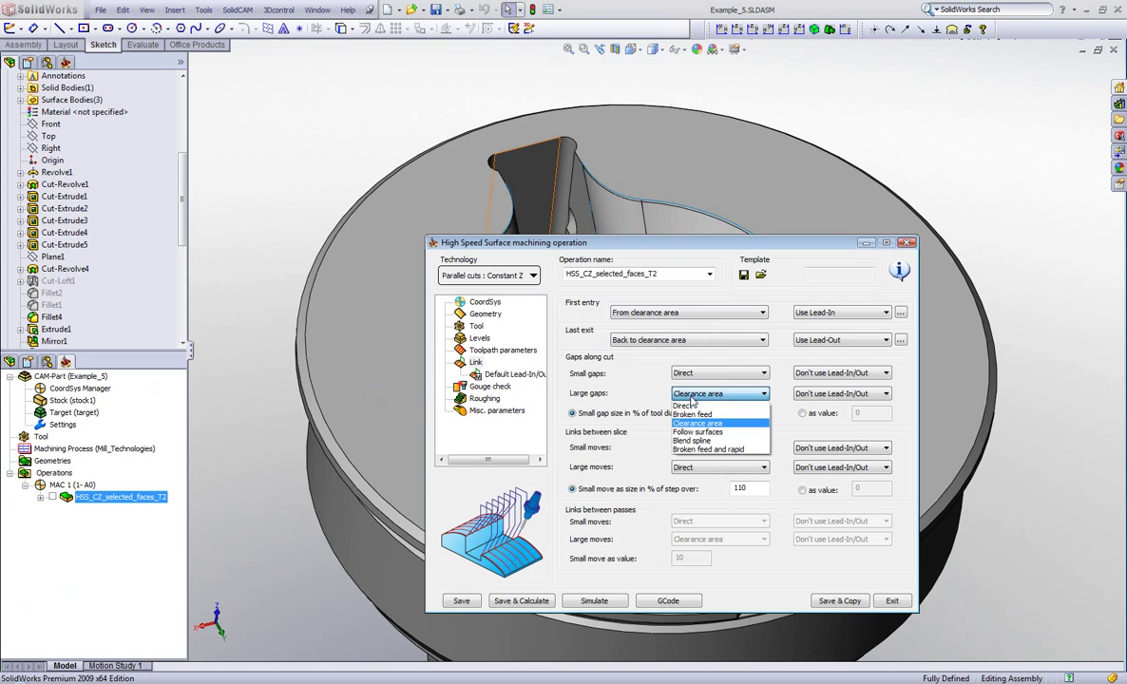
click(693, 406)
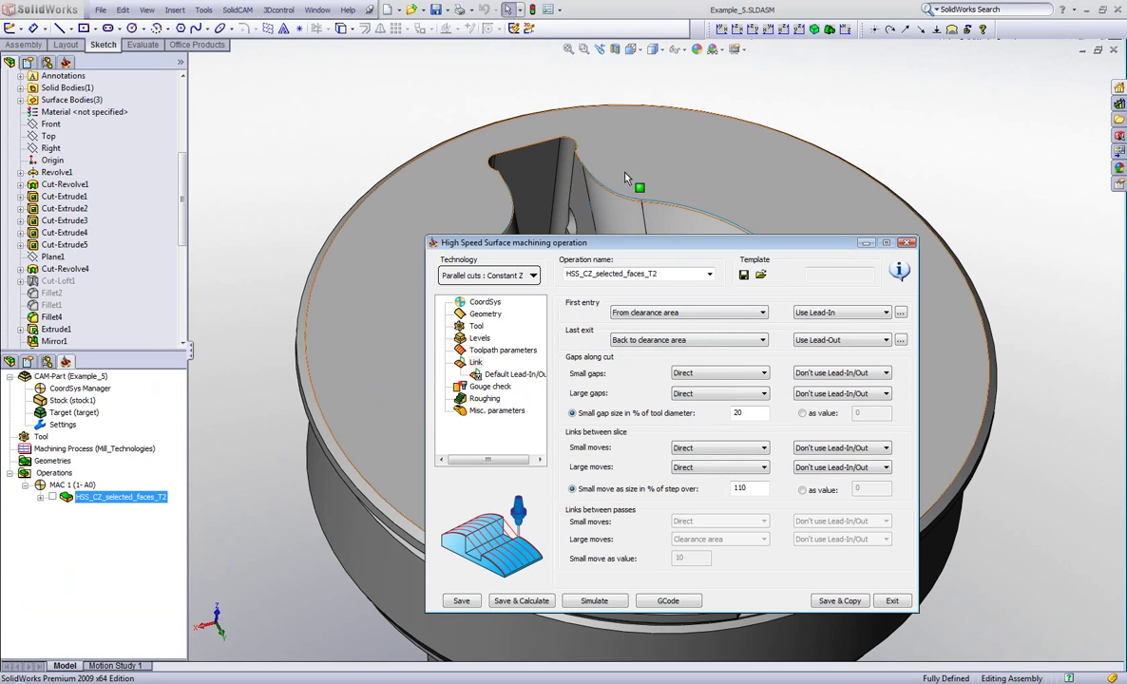
click(520, 600)
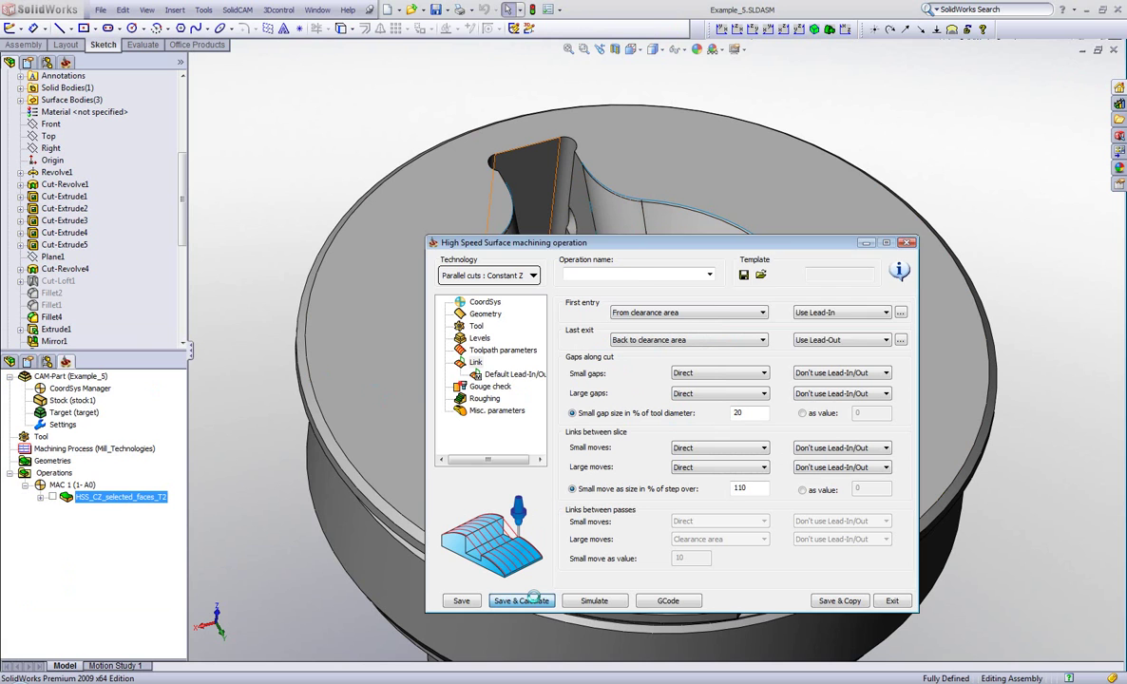
Step: Simulate the recalculated Constant Z operation on the host CAD model and inspect the toolpath across the pocket gap from several angles
click(604, 601)
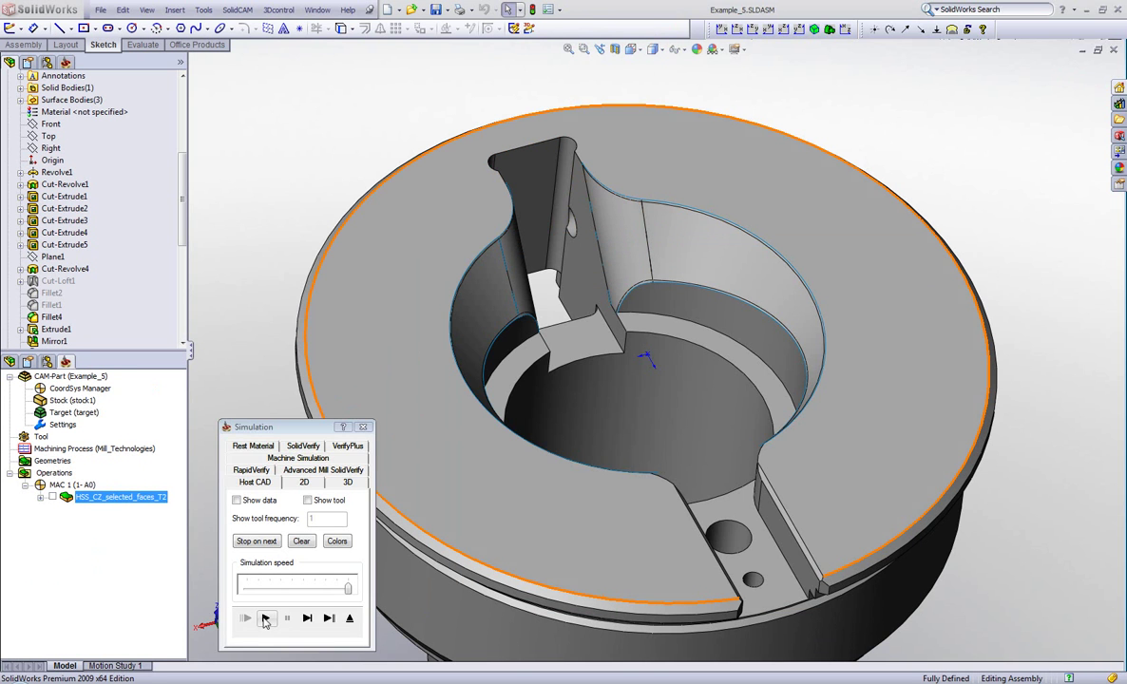
click(265, 618)
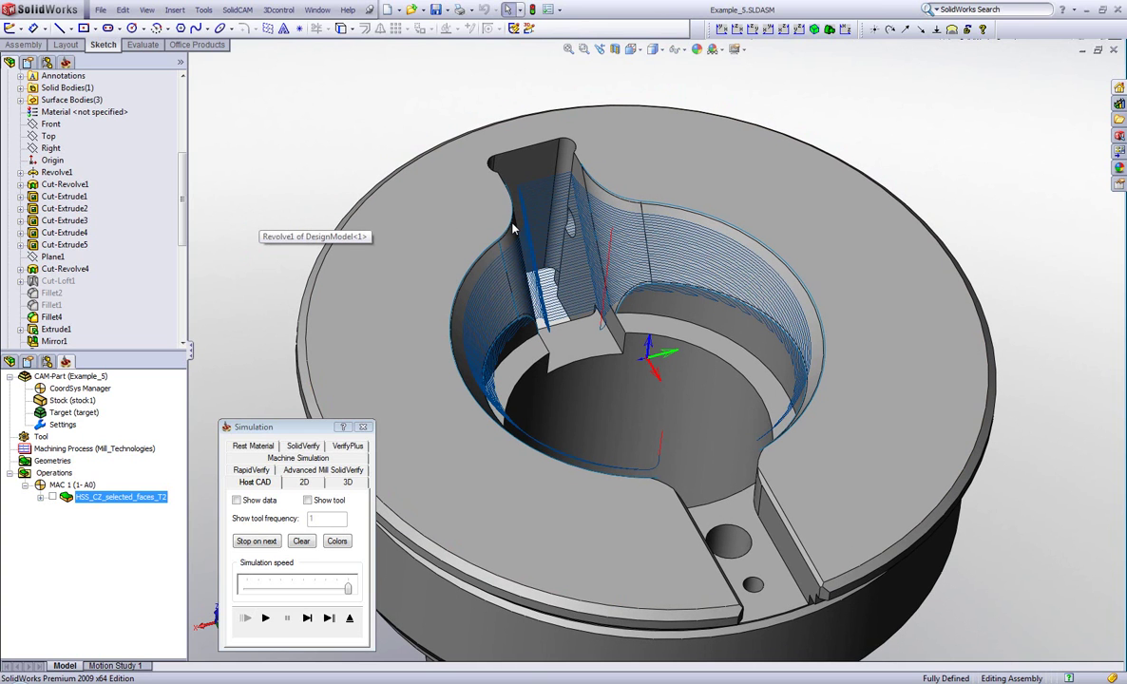
key(Left)
key(Left)
key(Left)
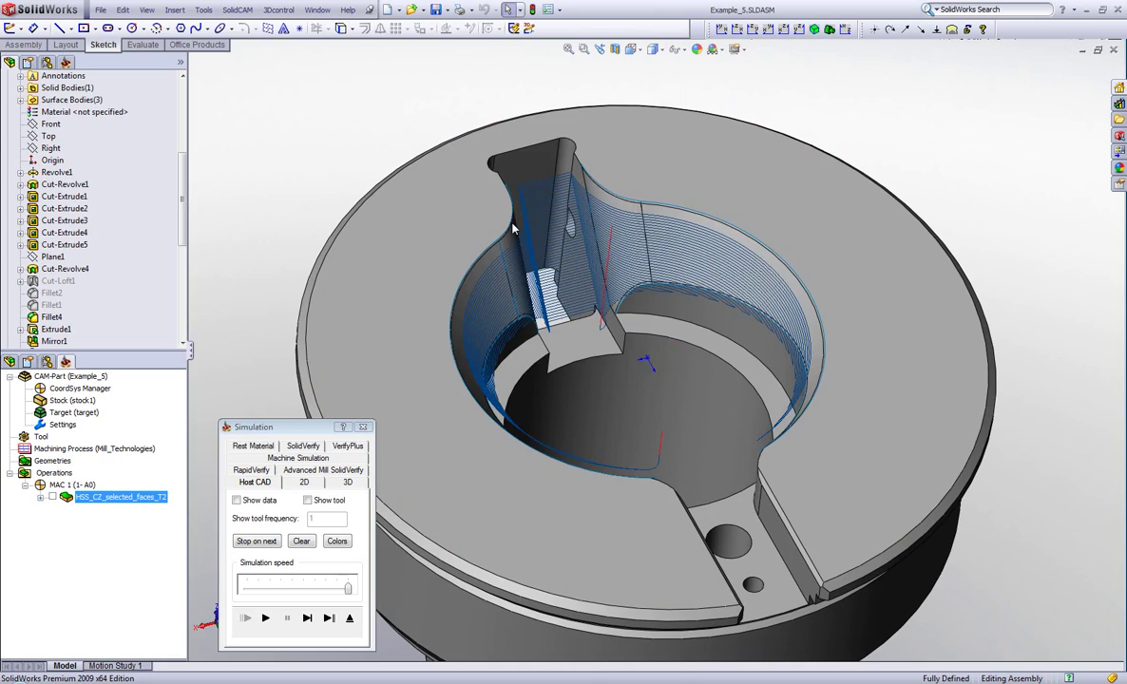
key(Left)
key(Left)
key(Left)
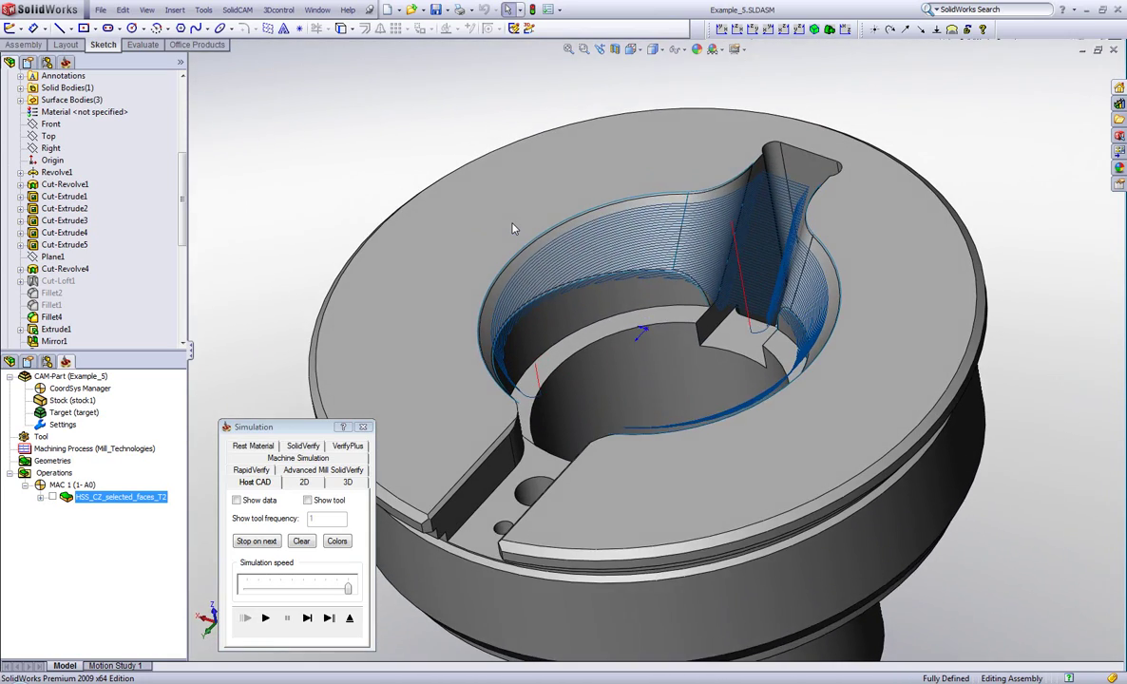
key(Up)
key(Up)
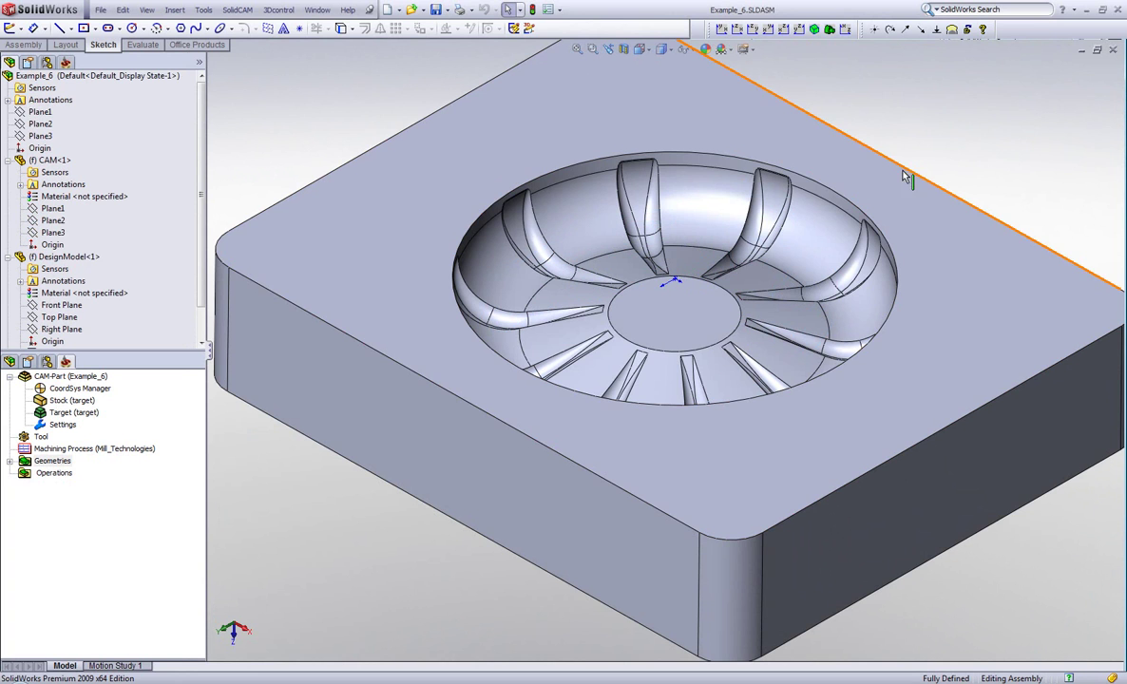
Step: In Example_6, pick out one rib's undercut side face and add a High Speed Surface operation with the Morph between curves technology
click(876, 249)
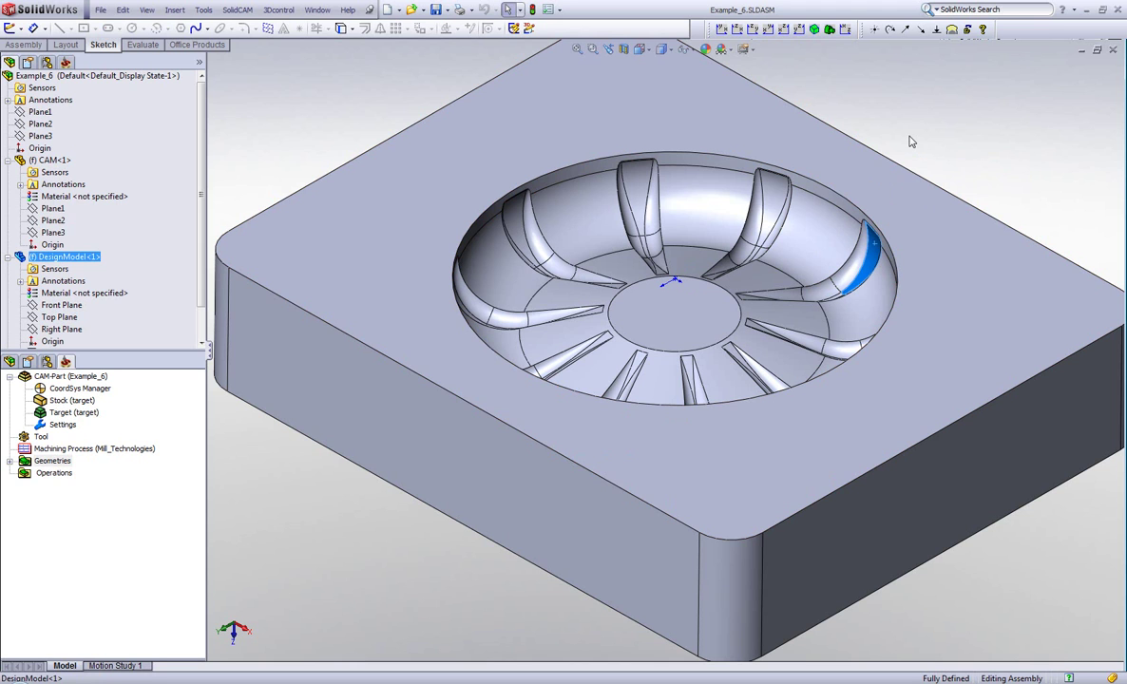
click(322, 498)
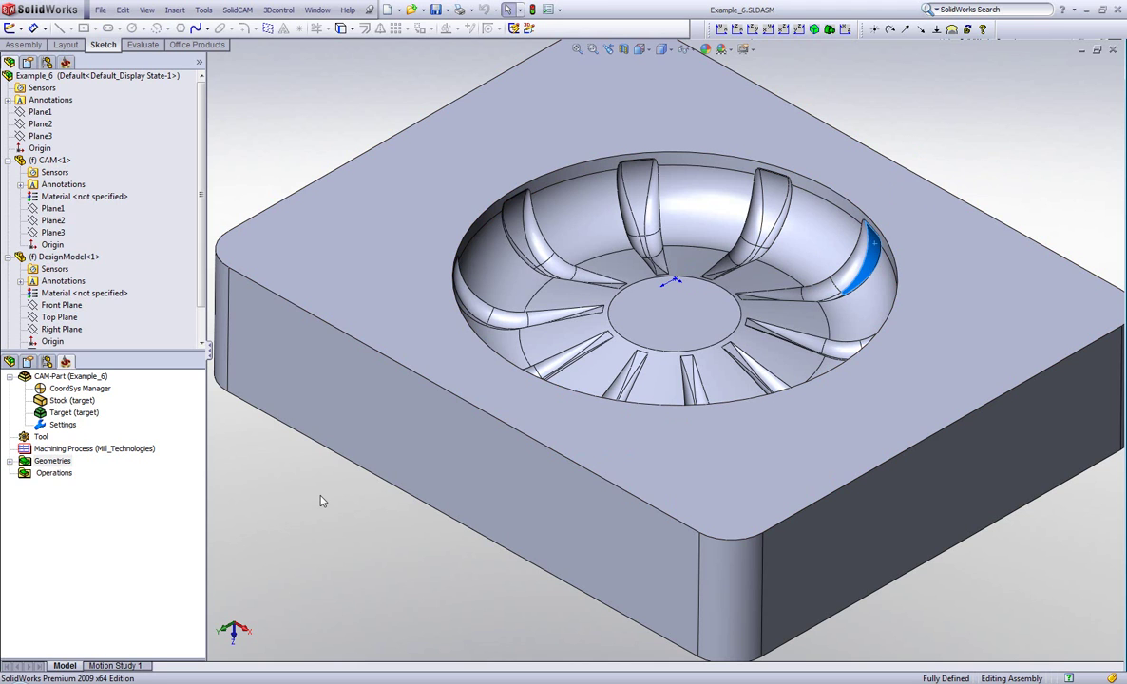
right_click(45, 475)
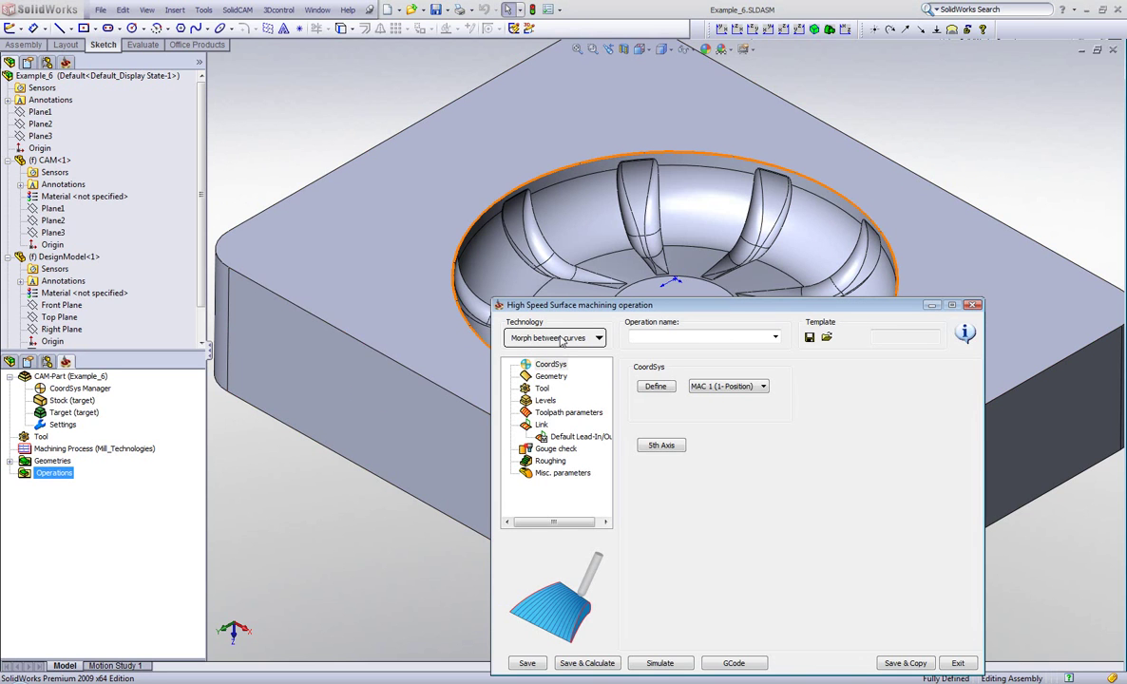
Step: Assign selected_faces as the operation's drive surface and preview those faces on the model
click(549, 378)
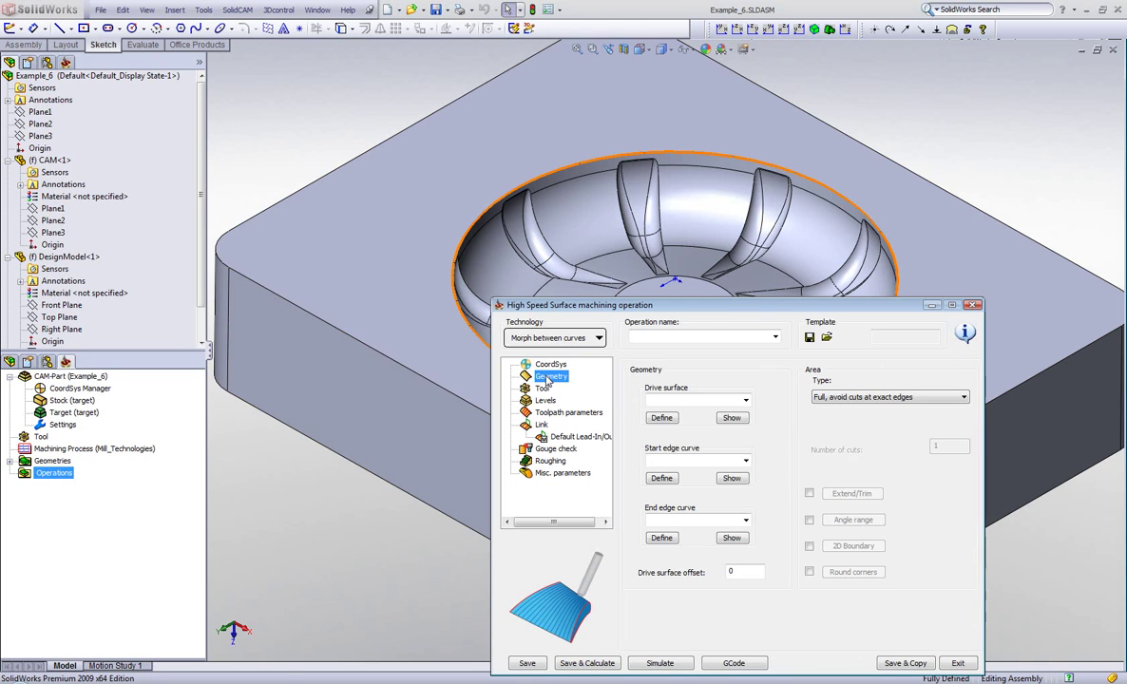
click(745, 401)
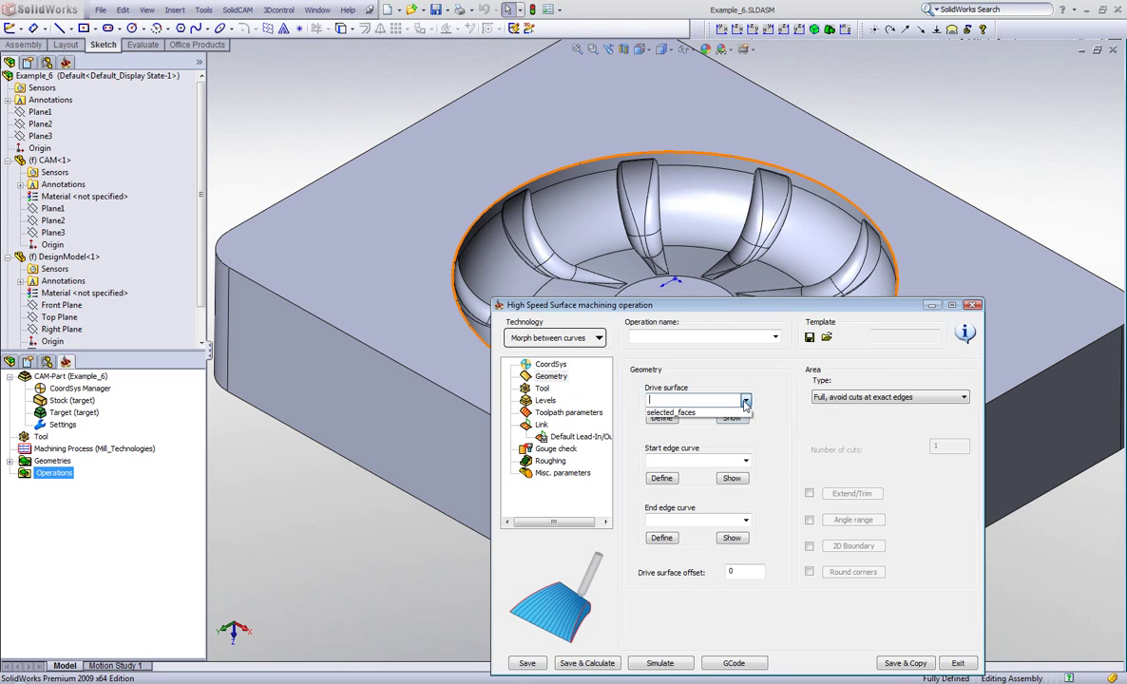
click(708, 414)
click(733, 419)
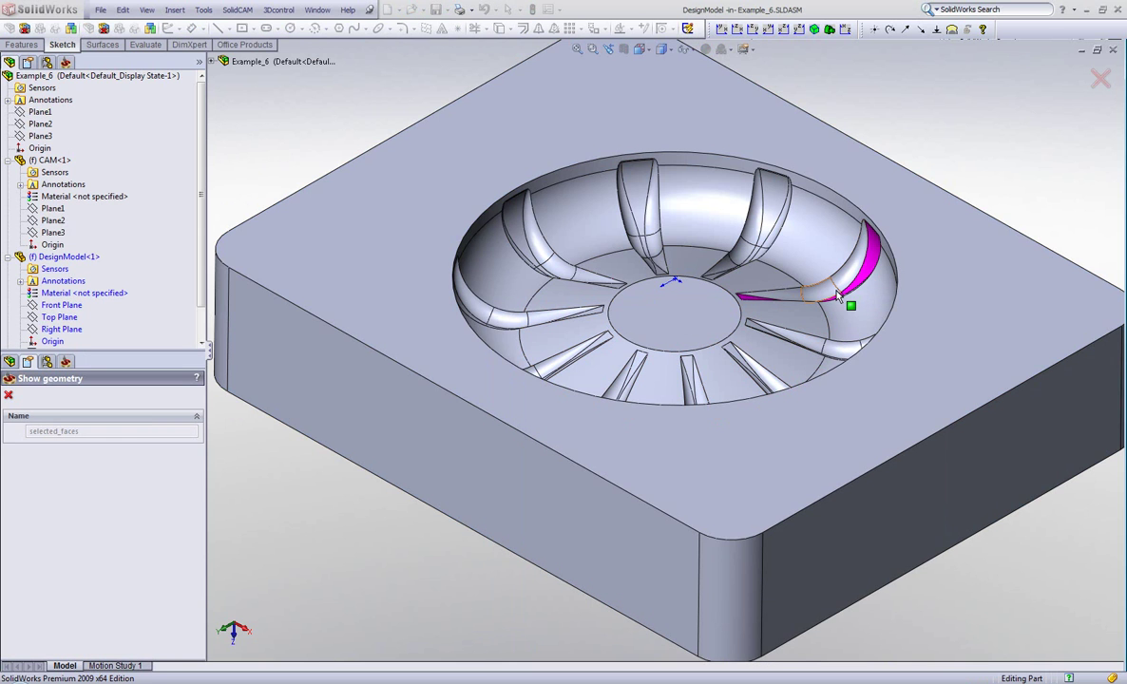
middle_drag(806, 269, 842, 288)
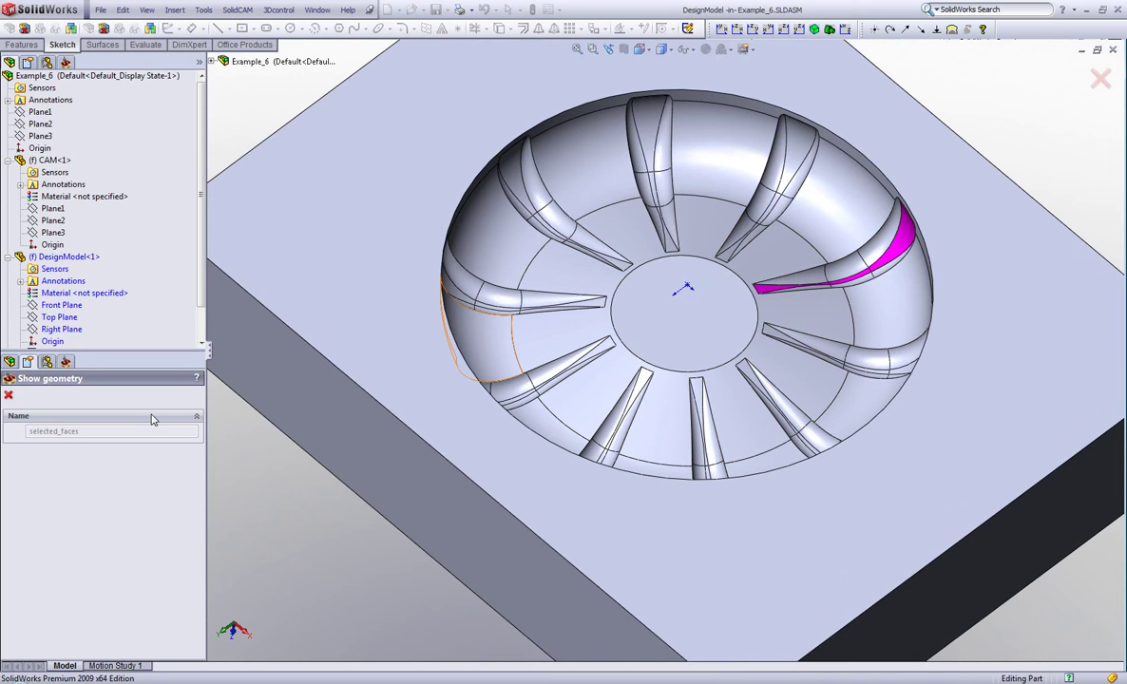
click(20, 398)
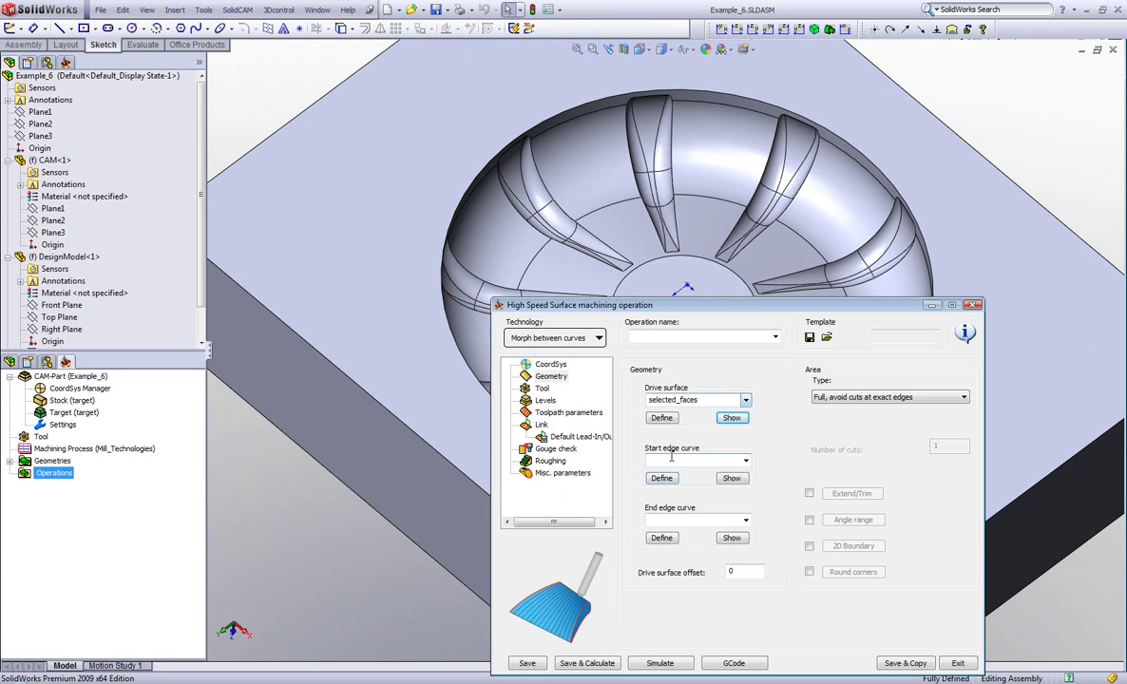
Step: Assign contour as the start edge curve and preview it on the model
click(746, 461)
click(666, 430)
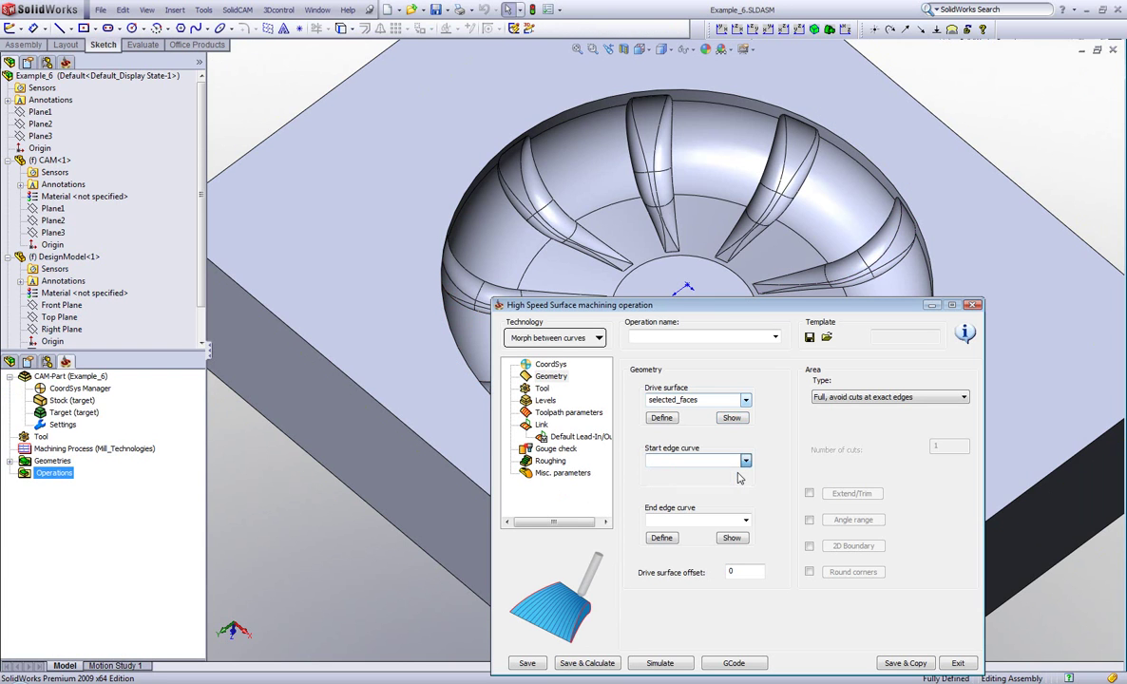
click(732, 479)
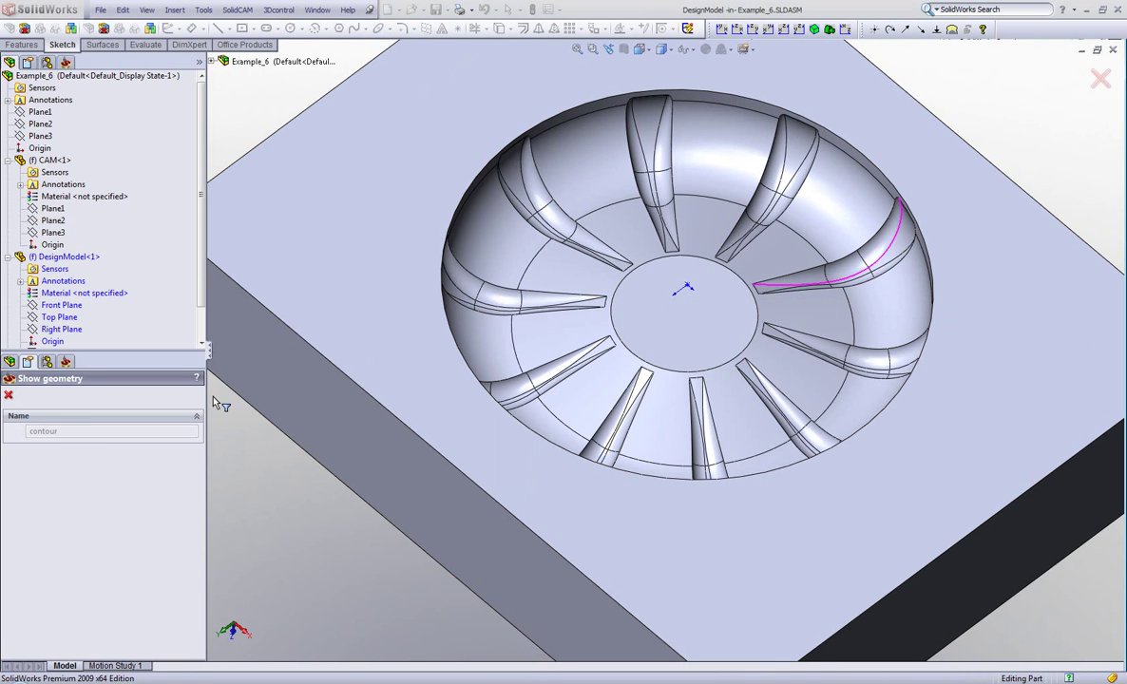
click(10, 398)
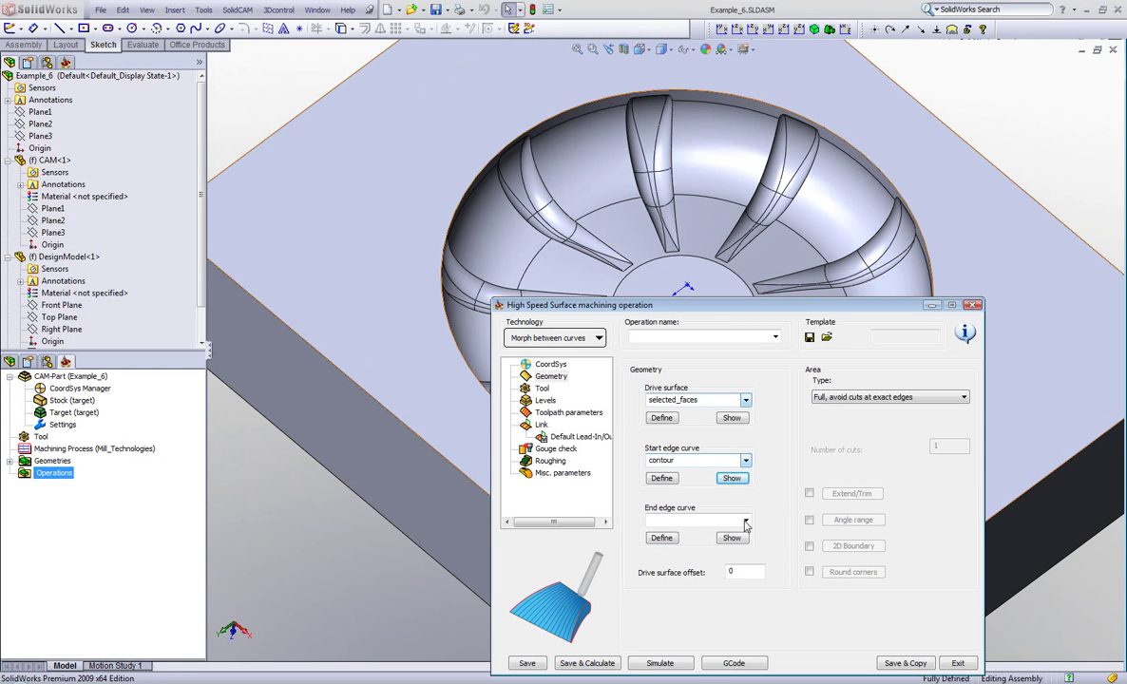
Step: Assign contour1 as the end edge curve and preview it on the model
click(746, 521)
click(679, 538)
click(732, 538)
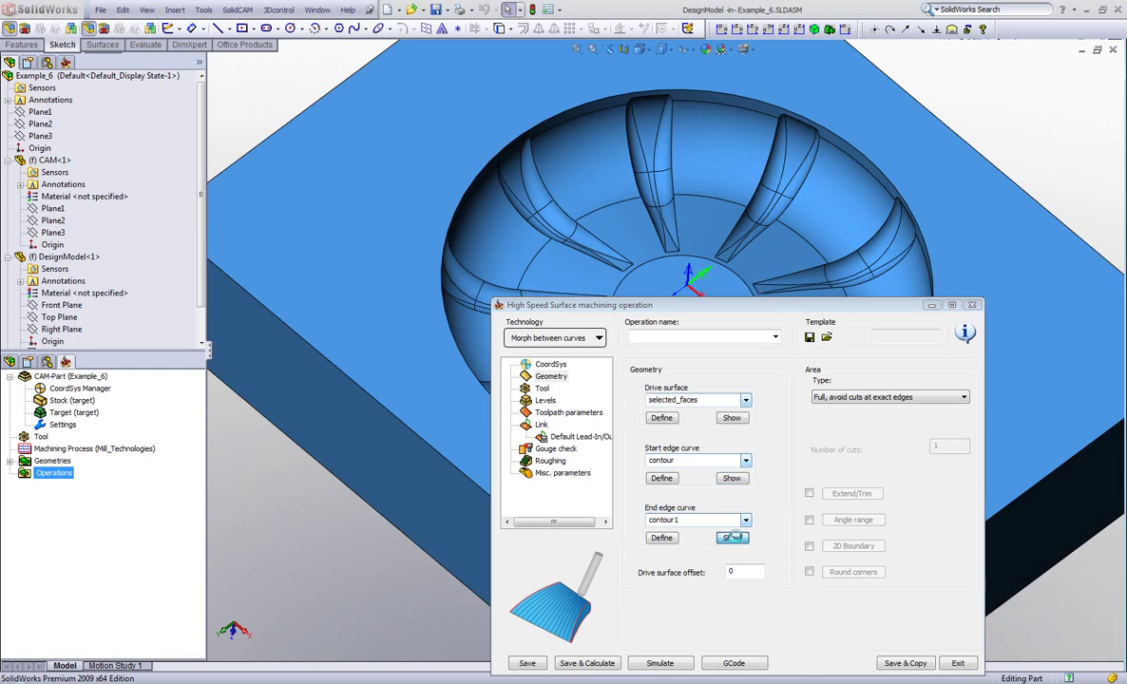
click(9, 397)
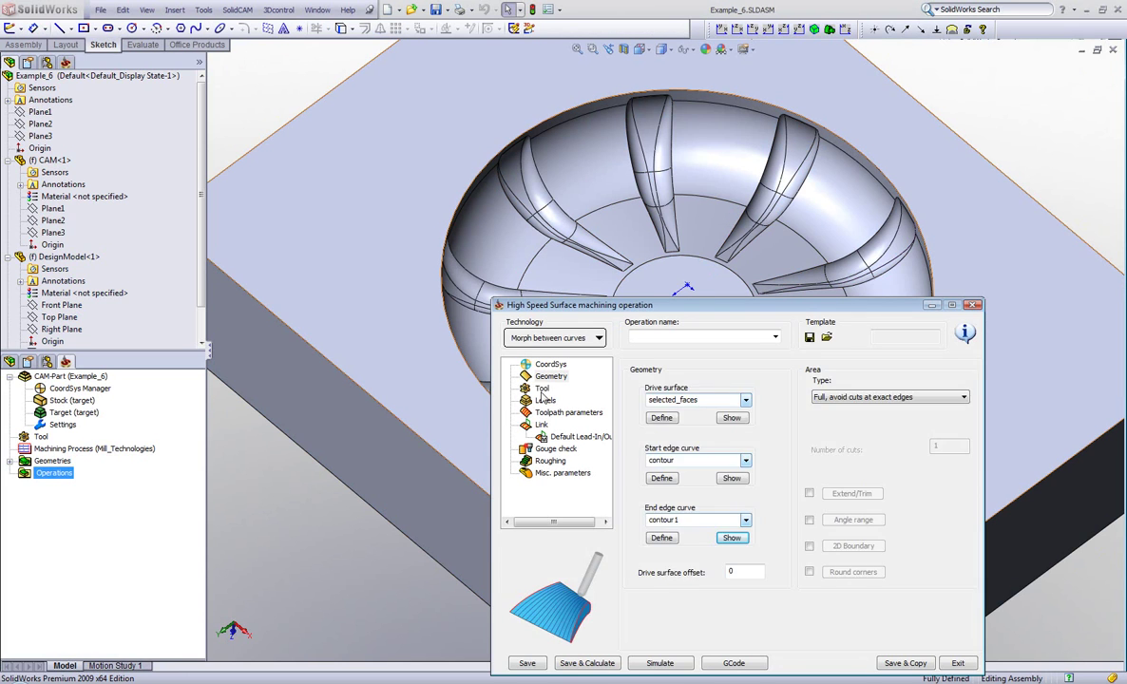
Step: Choose the 5 mm lollipop cutter, tool number 7, for the operation and view its parameters
click(542, 389)
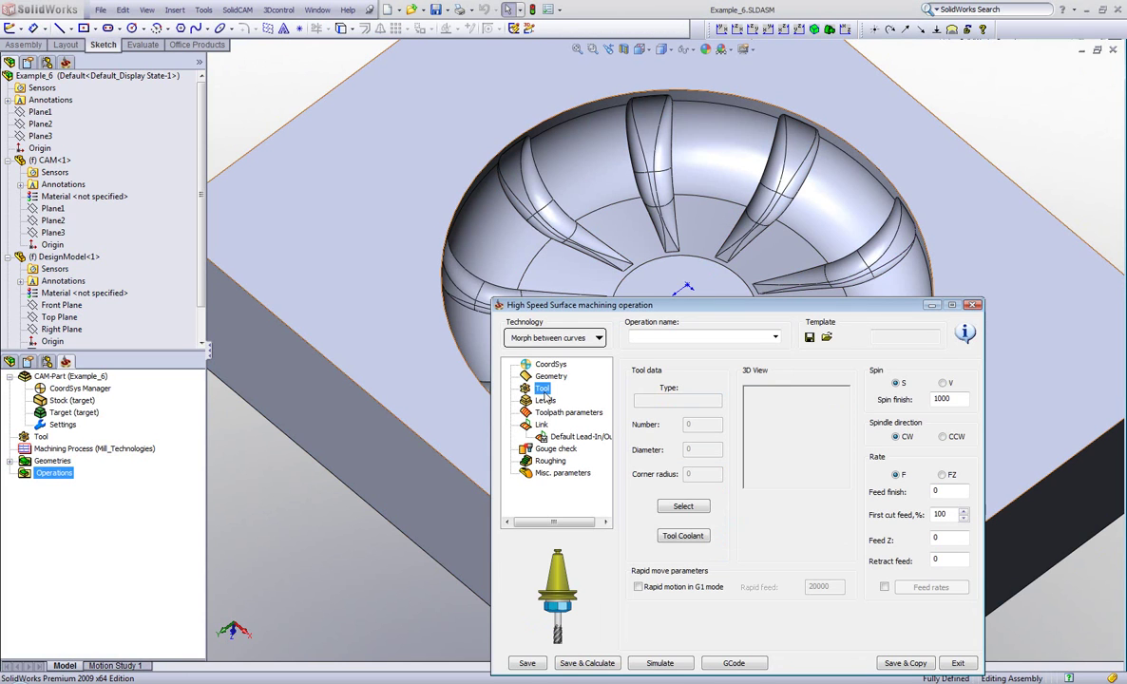
click(682, 507)
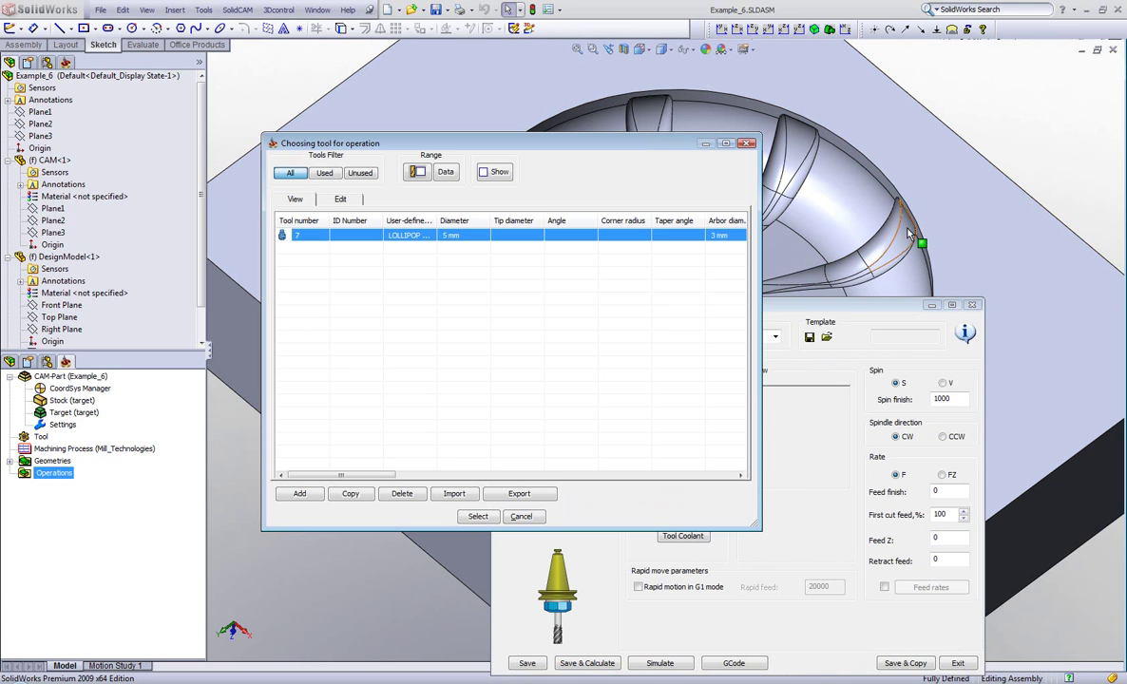
click(338, 200)
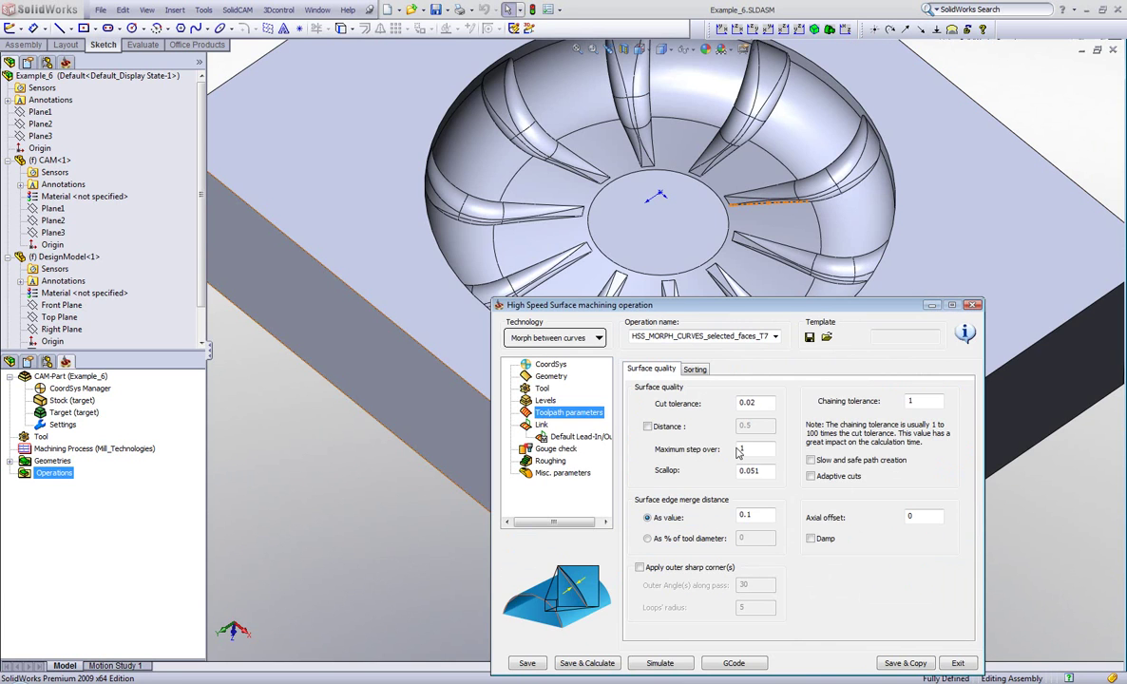
Step: Set the toolpath's maximum step over to .2 and check the sorting options
click(744, 448)
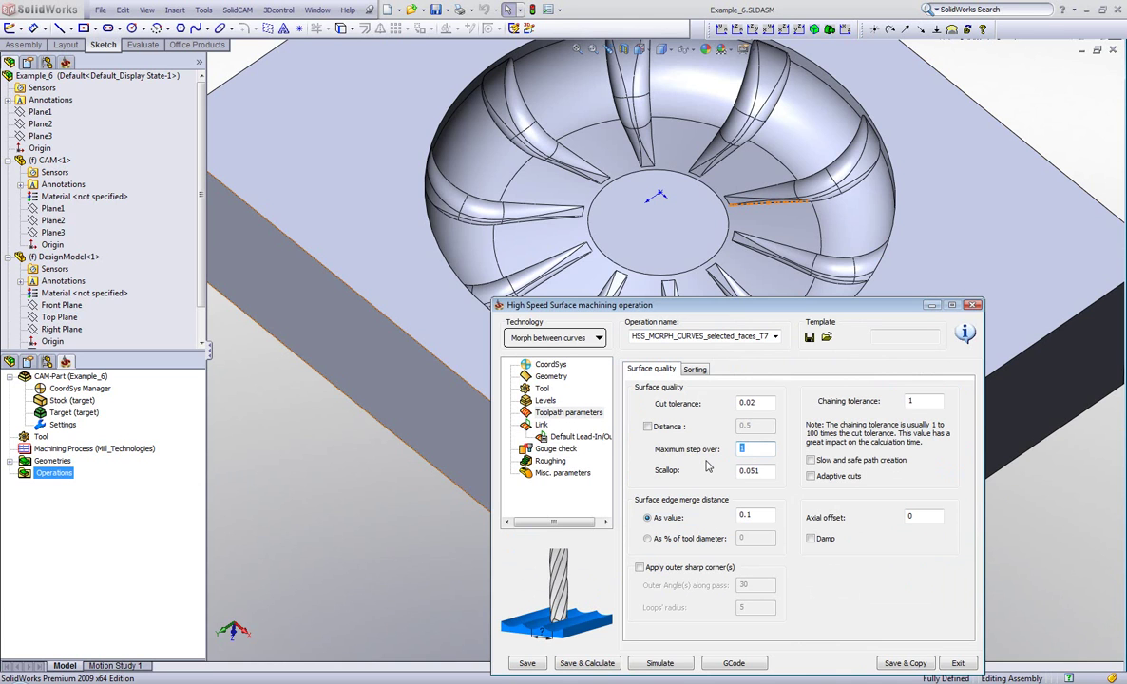
text(.2)
click(695, 368)
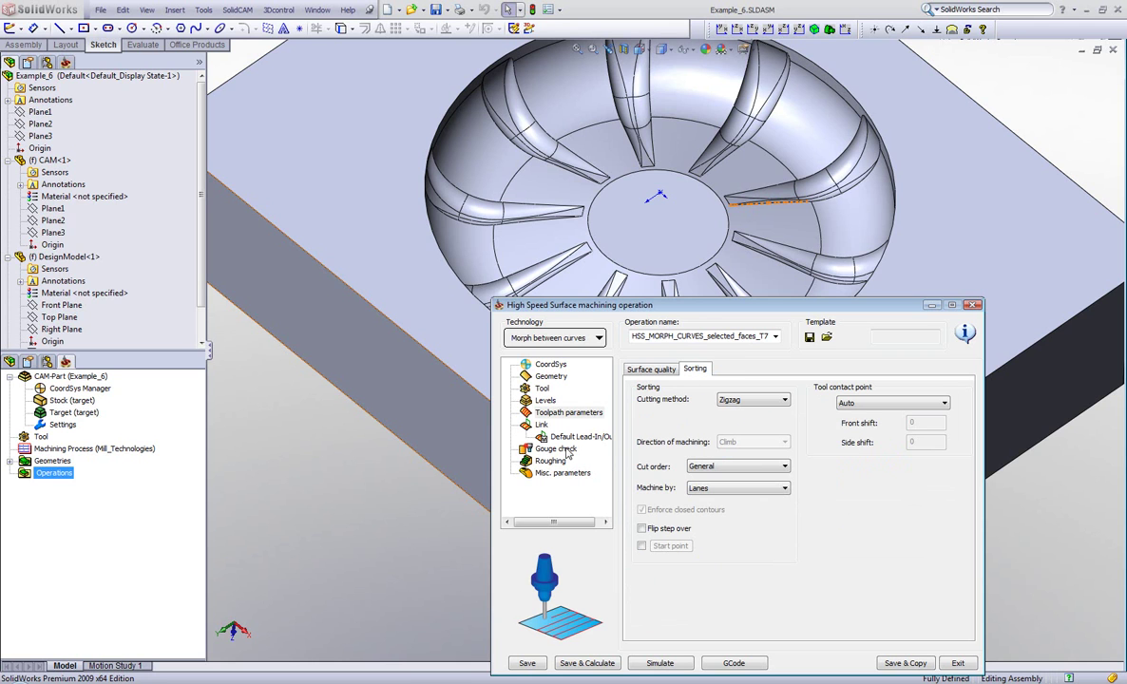
Step: Enable Use Lead-In for the first entry and Use Lead-Out for the last exit, and link large moves between slices with Direct
click(541, 425)
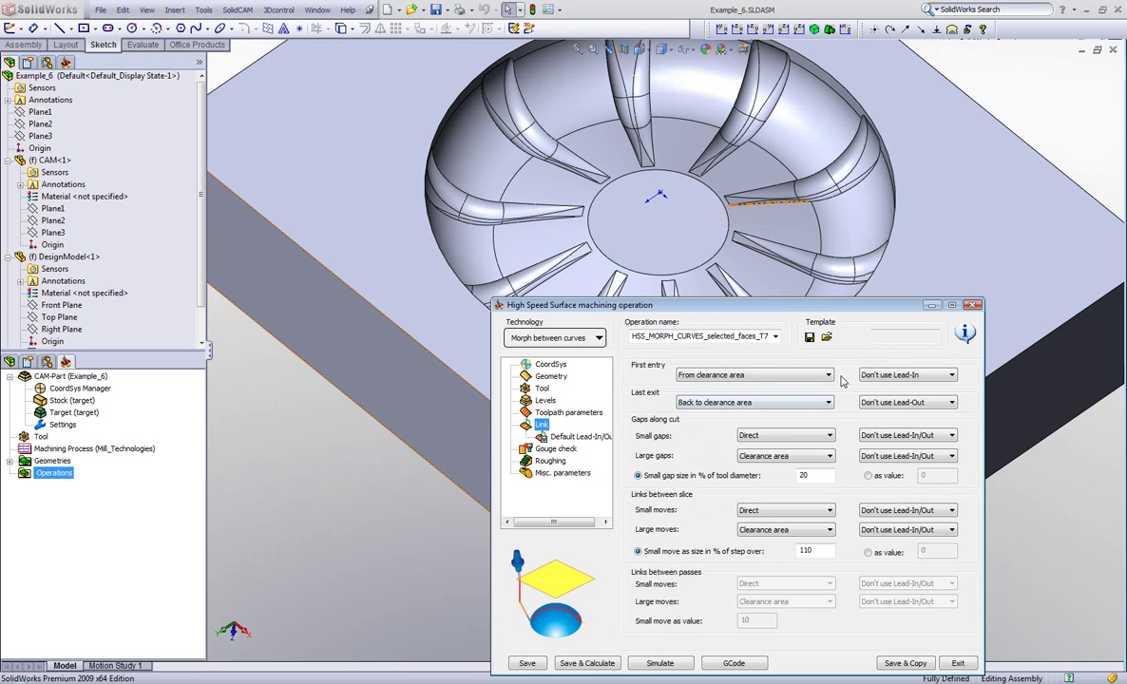
click(911, 374)
click(905, 395)
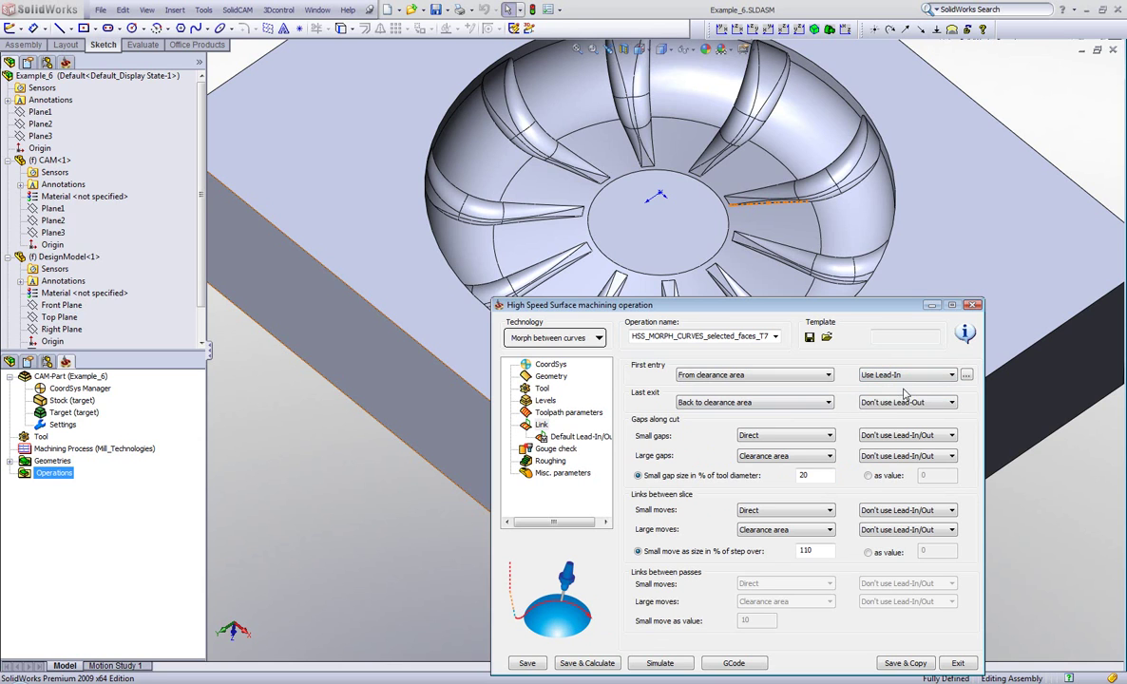
click(906, 402)
click(903, 415)
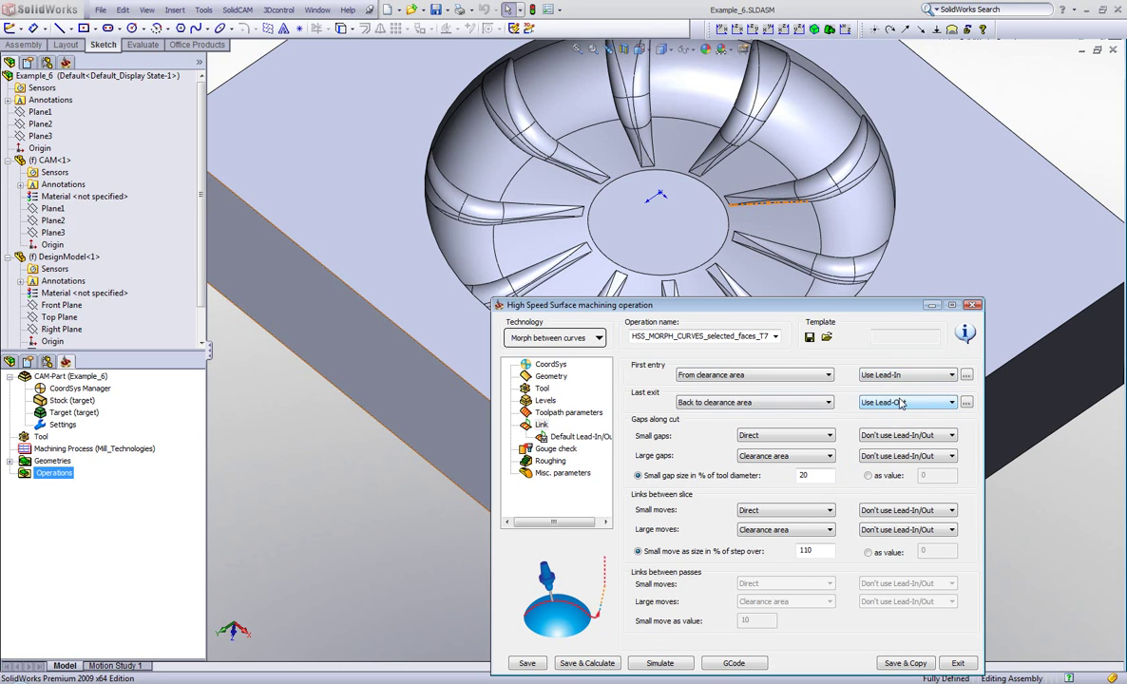
click(743, 530)
click(749, 541)
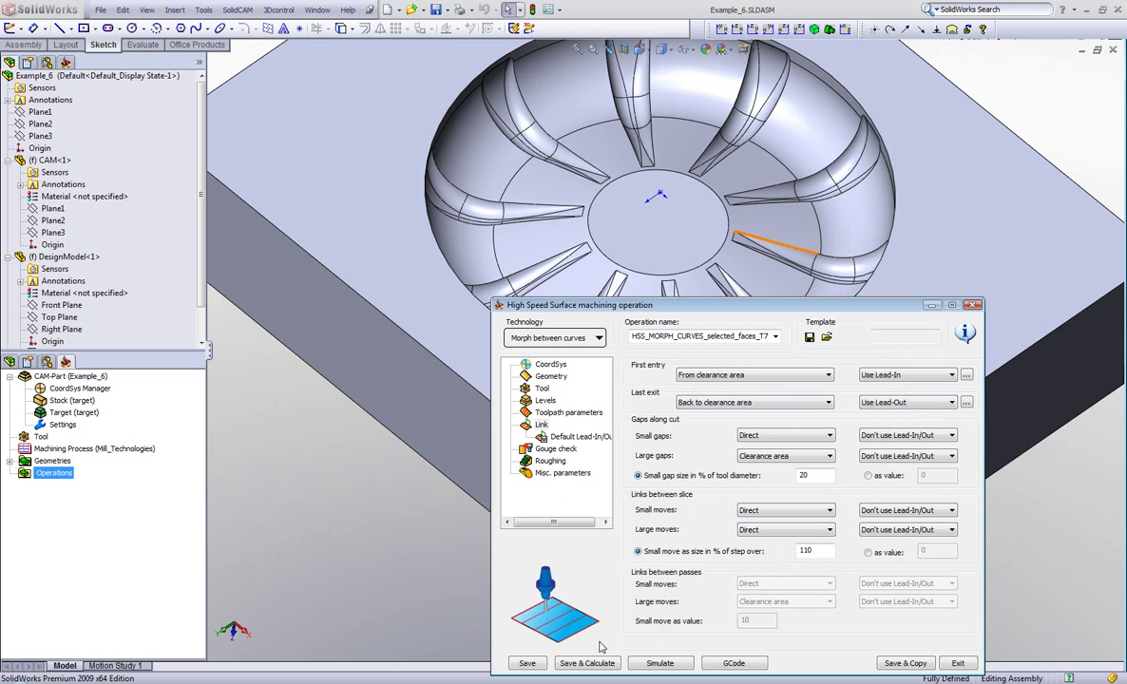
Step: Set the default lead-in type to Vertical tang. arc, and save and calculate the Morph between curves operation
drag(706, 310, 701, 215)
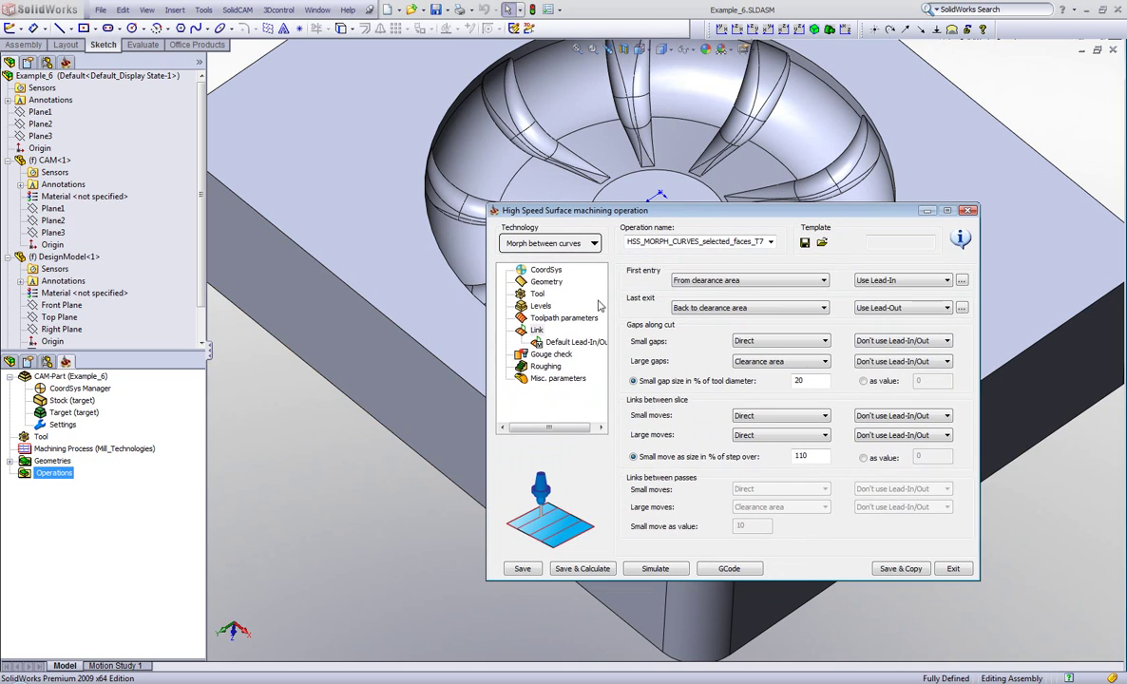
click(574, 344)
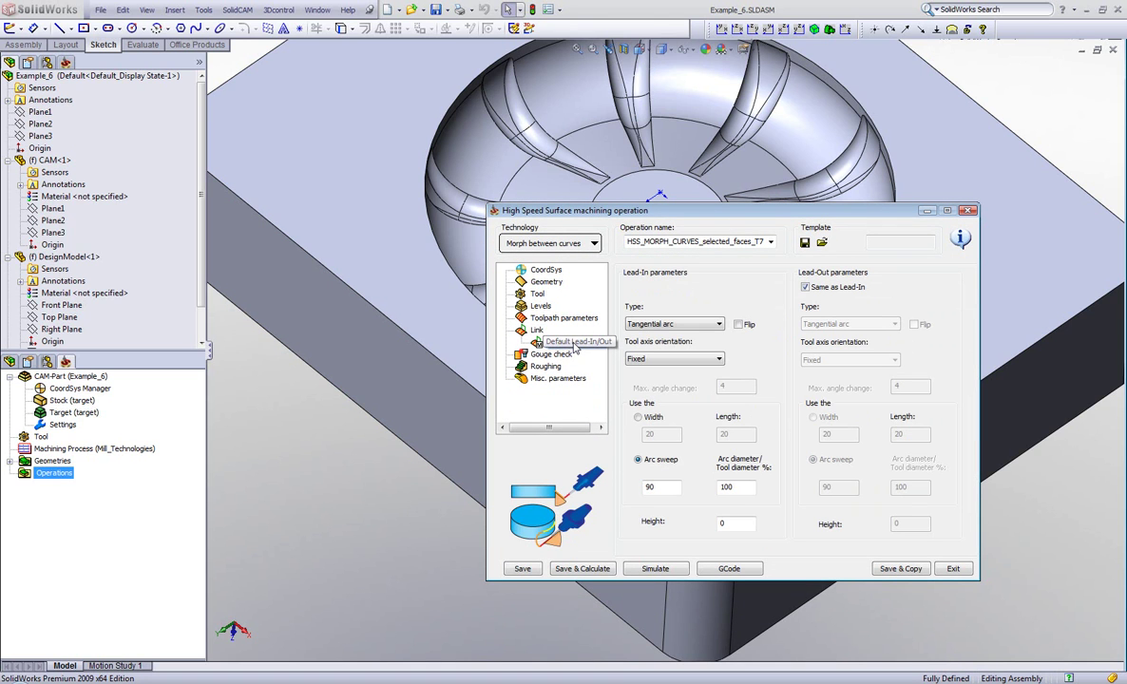
click(656, 324)
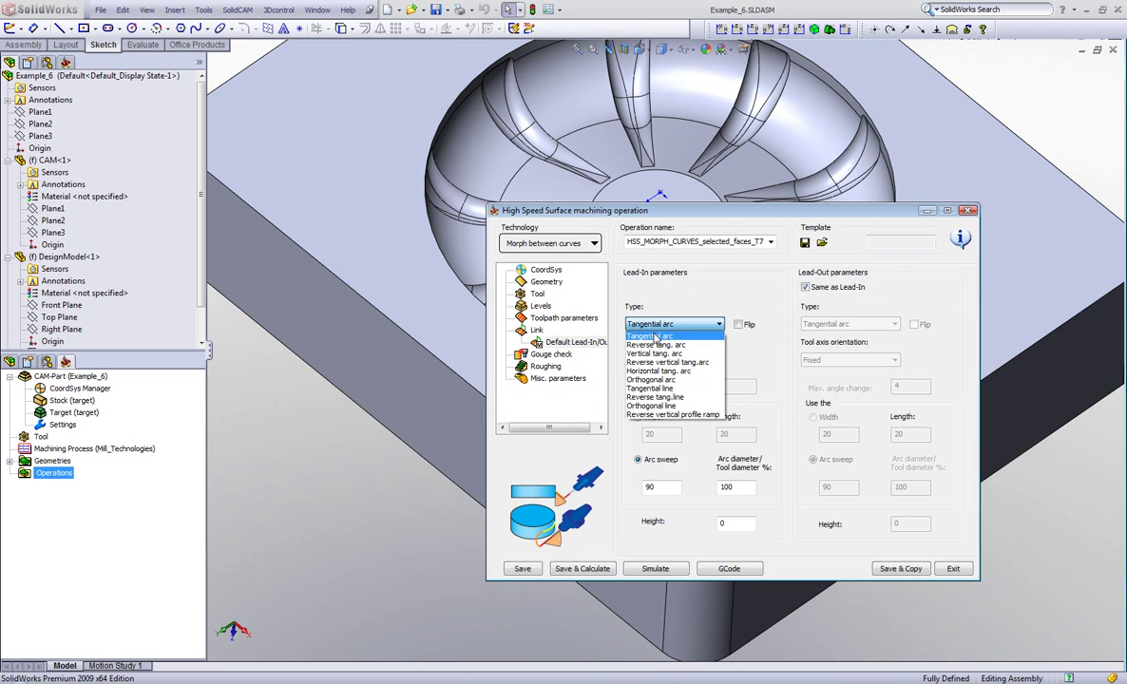
click(653, 354)
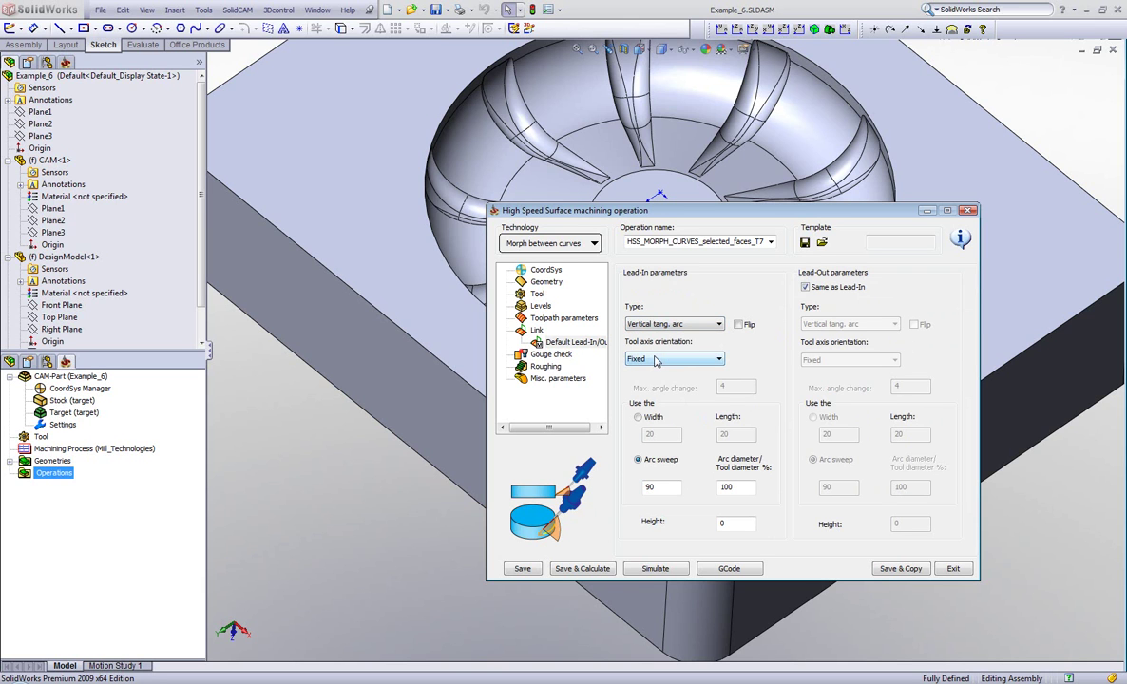
click(582, 568)
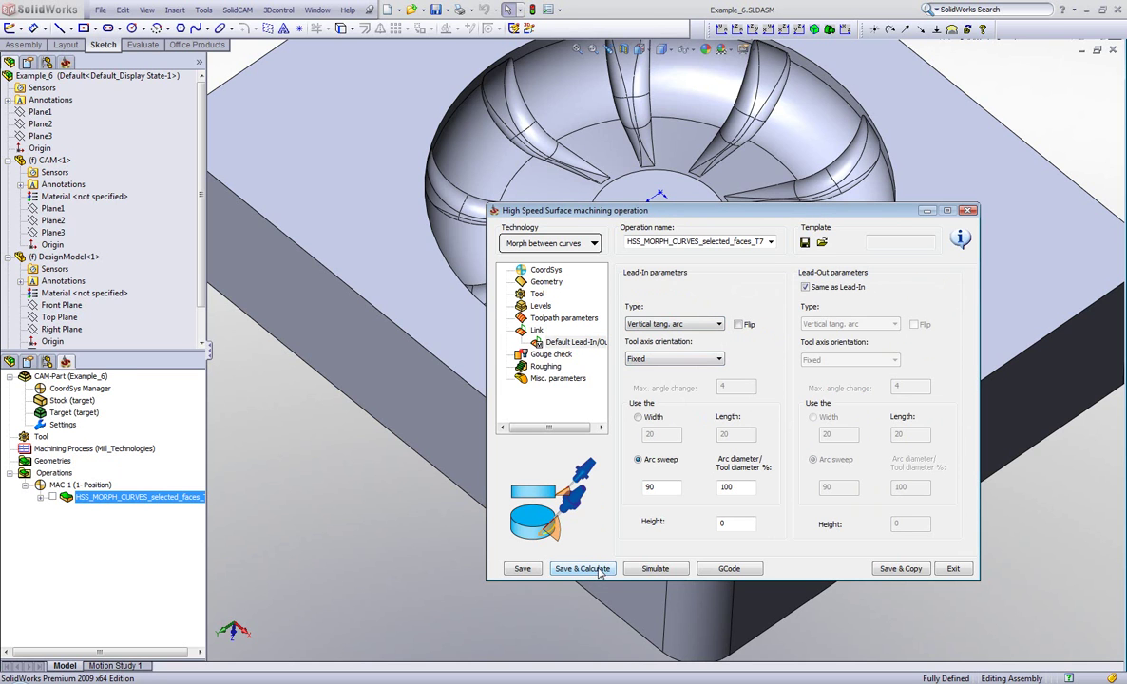
Step: Simulate the operation in Host CAD mode and examine the toolpath on the rib faces up close
click(655, 568)
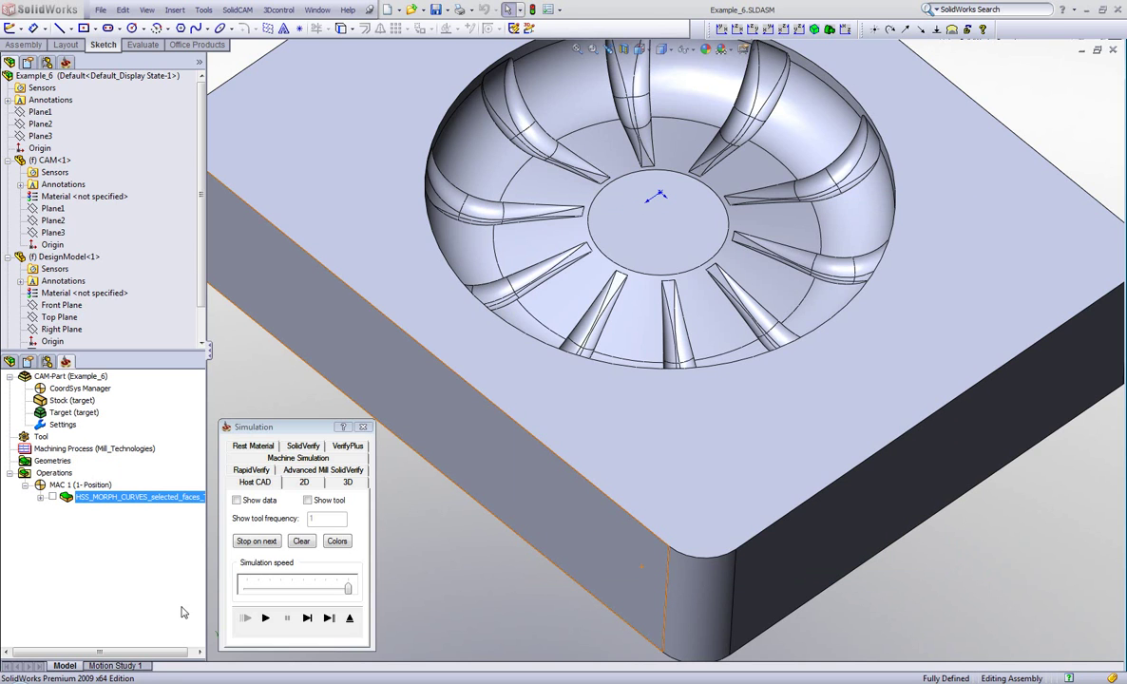
click(265, 618)
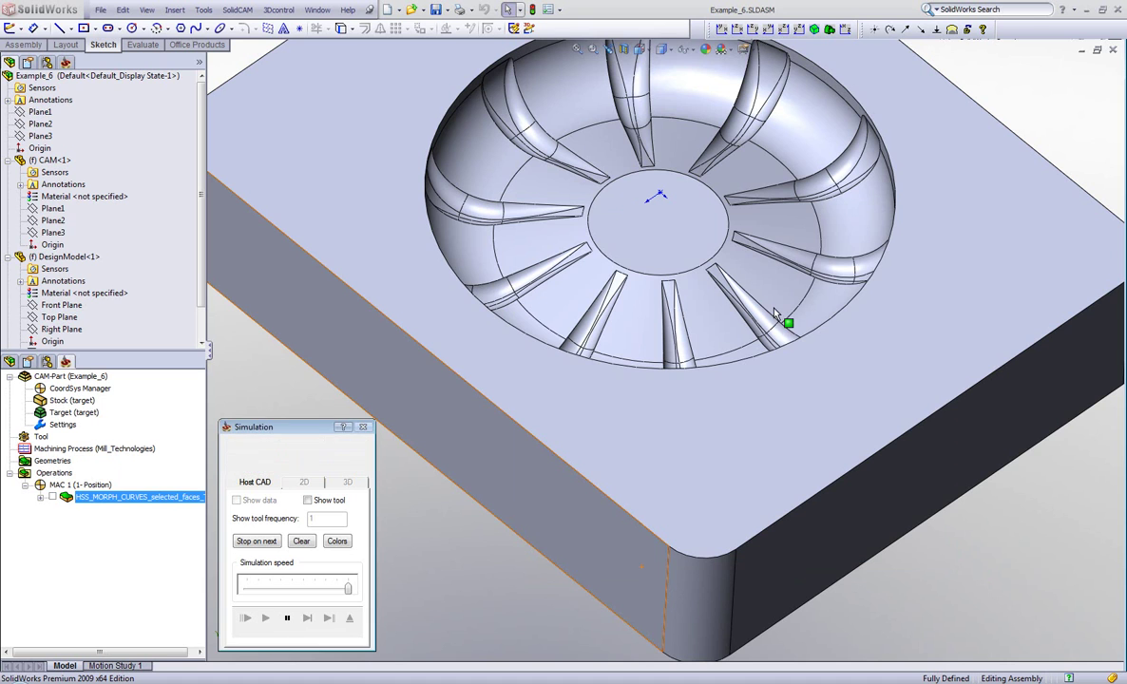
scroll(893, 203, down, 3)
middle_drag(894, 202, 946, 147)
scroll(884, 239, up, 4)
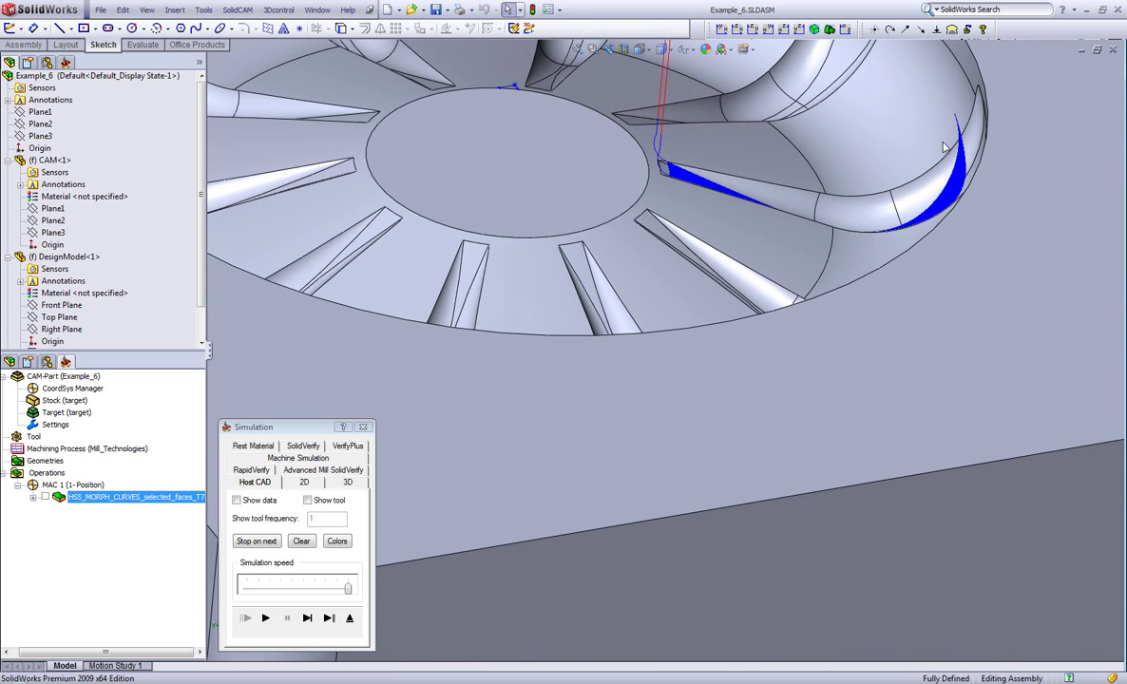